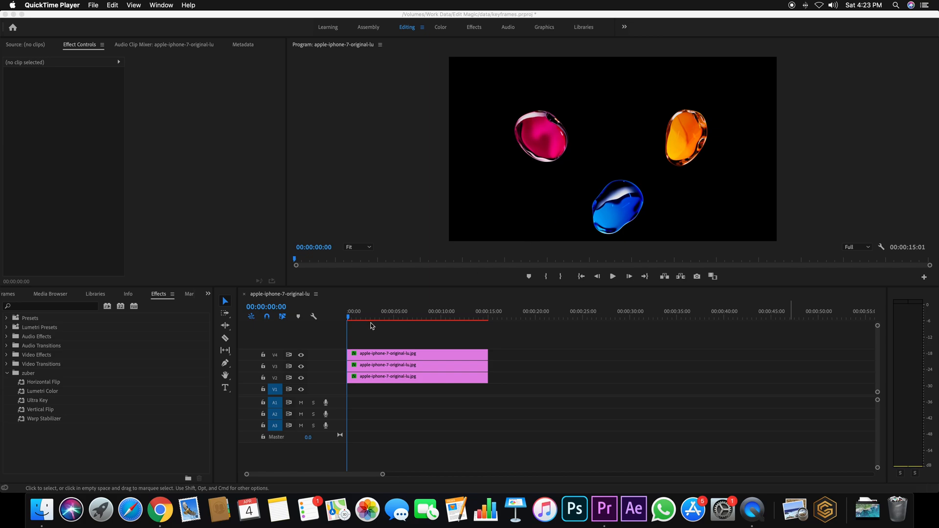
Step: Play the sequence from the start to preview the three blob clips
click(614, 279)
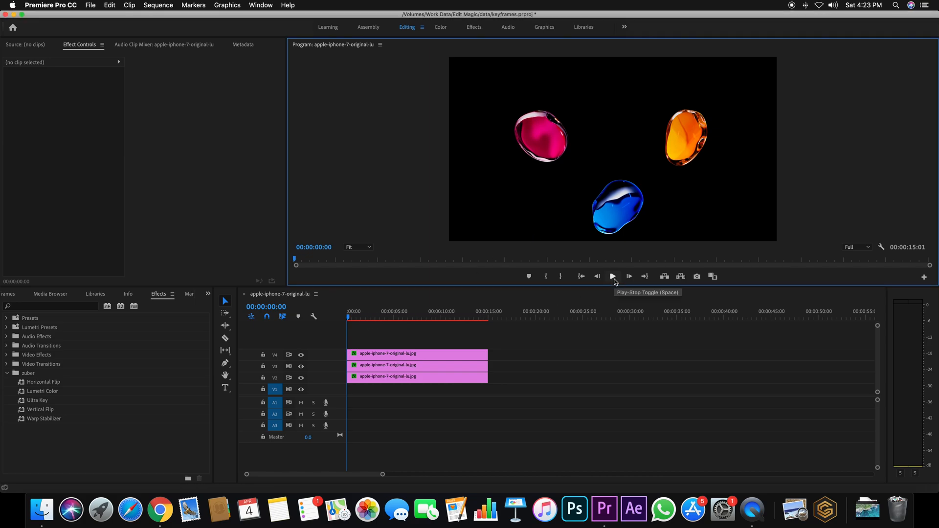
click(614, 278)
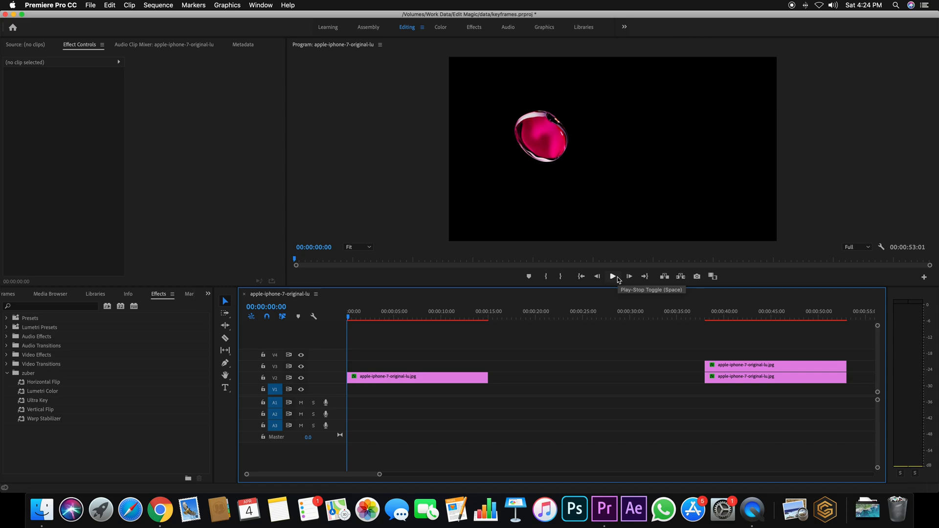
Step: Set the V2 pink blob clip's Position to 1719, 1177 and enable Position keyframing at 00:00:03:05
click(406, 379)
drag(360, 319, 381, 324)
mouse_move(69, 92)
mouse_down()
mouse_move(166, 92)
mouse_move(69, 92)
mouse_up()
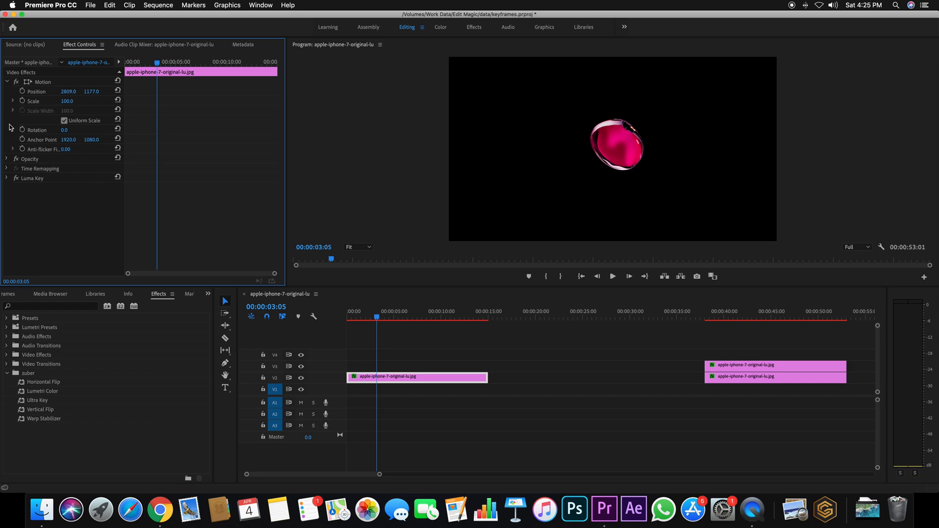
drag(68, 92, 103, 92)
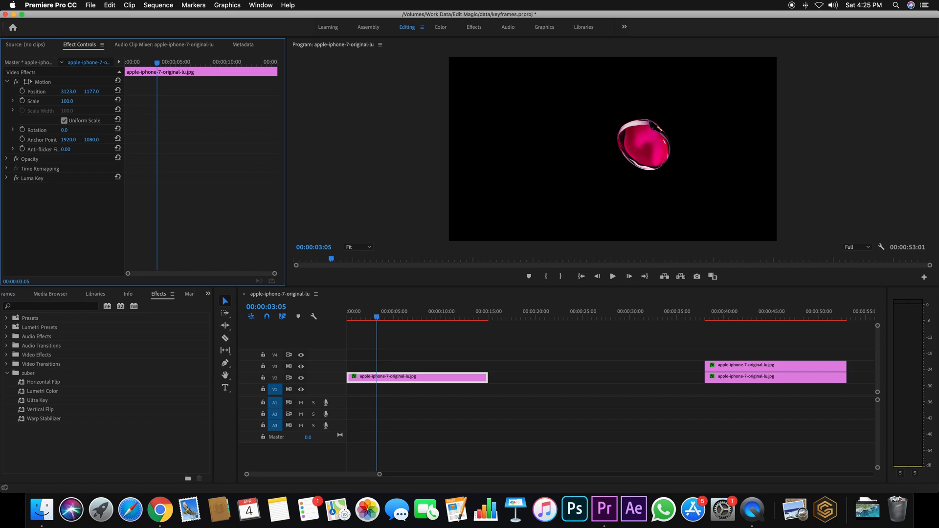
drag(102, 92, 38, 98)
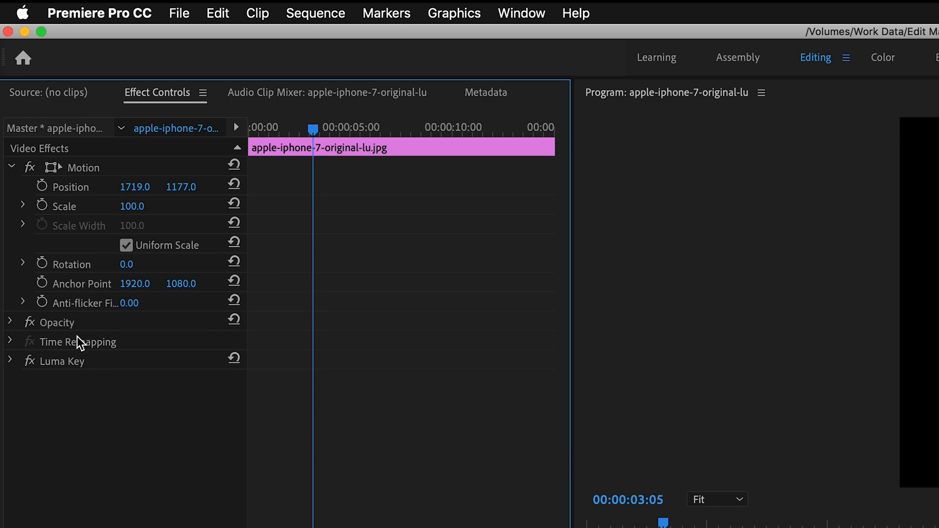
click(42, 187)
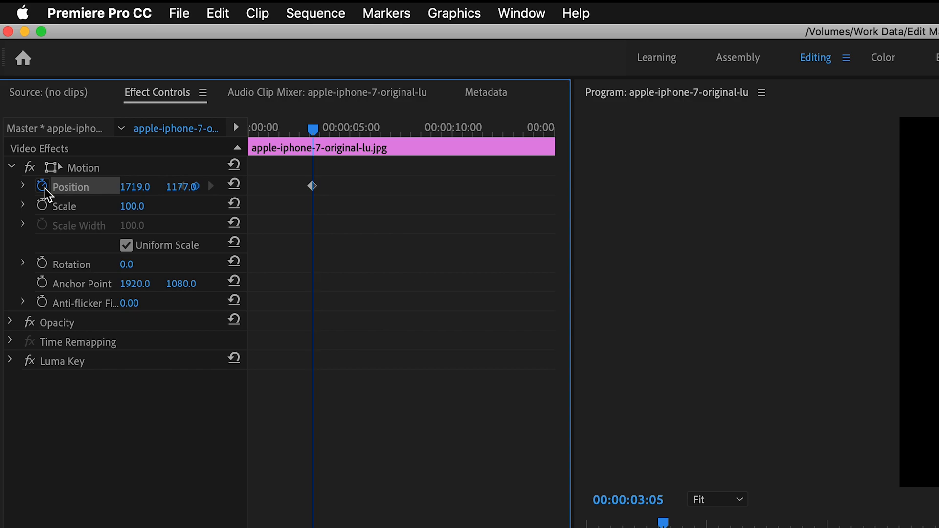
Step: Add Position keyframes with horizontal values of 2904 at 00:00:09:13 and 3471 at 00:00:11:14
mouse_move(328, 127)
mouse_down()
mouse_move(286, 131)
mouse_move(318, 133)
mouse_up()
drag(318, 133, 447, 137)
drag(133, 187, 713, 187)
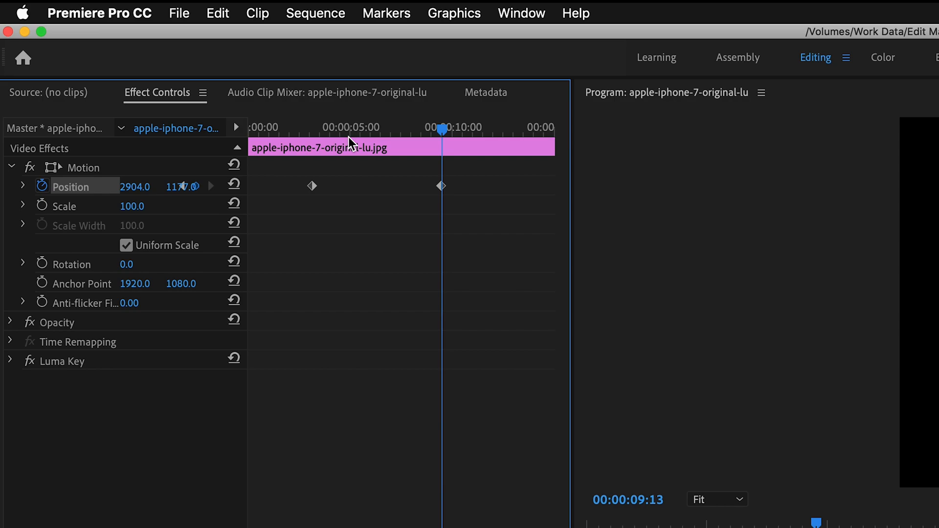
drag(448, 131, 484, 131)
drag(136, 189, 182, 187)
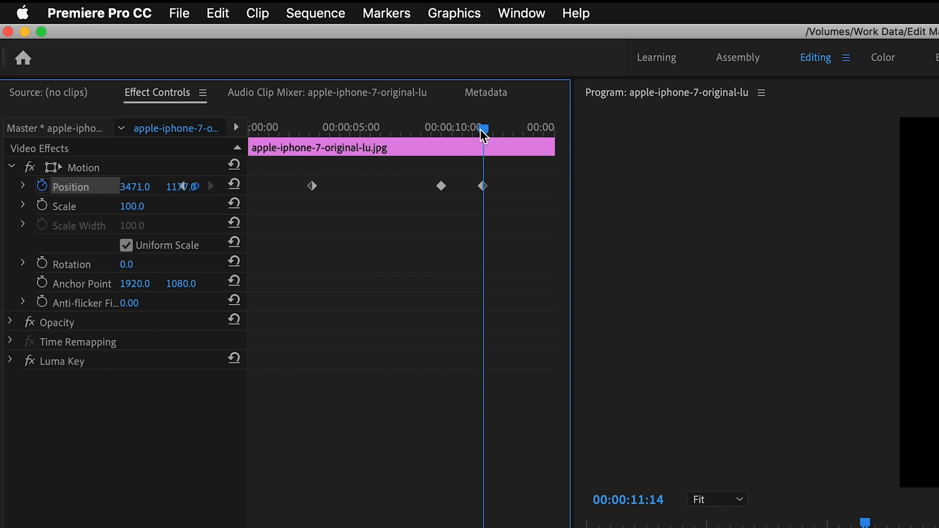
Step: Move the second and third Position keyframes earlier, to about 4.7 and 6.5 seconds, to speed up the motion
drag(483, 130, 470, 131)
drag(442, 186, 398, 192)
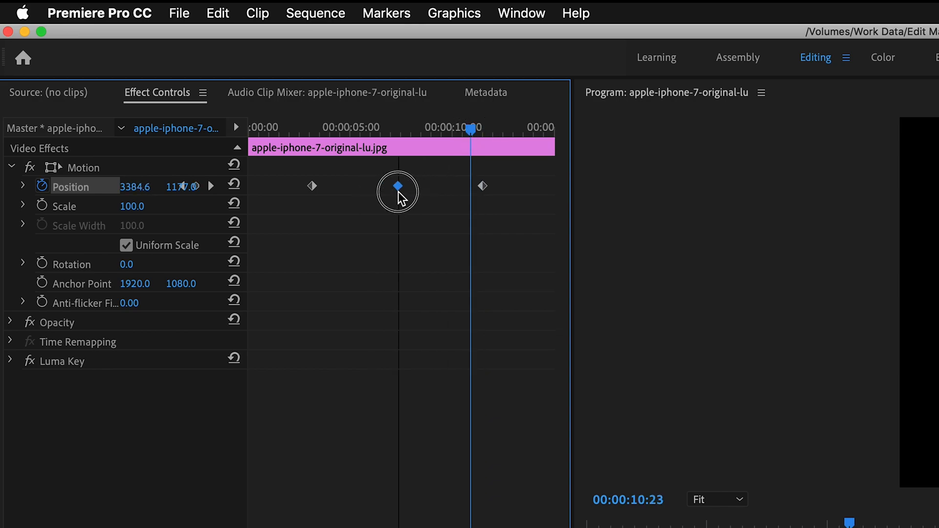
drag(420, 130, 299, 146)
key(space)
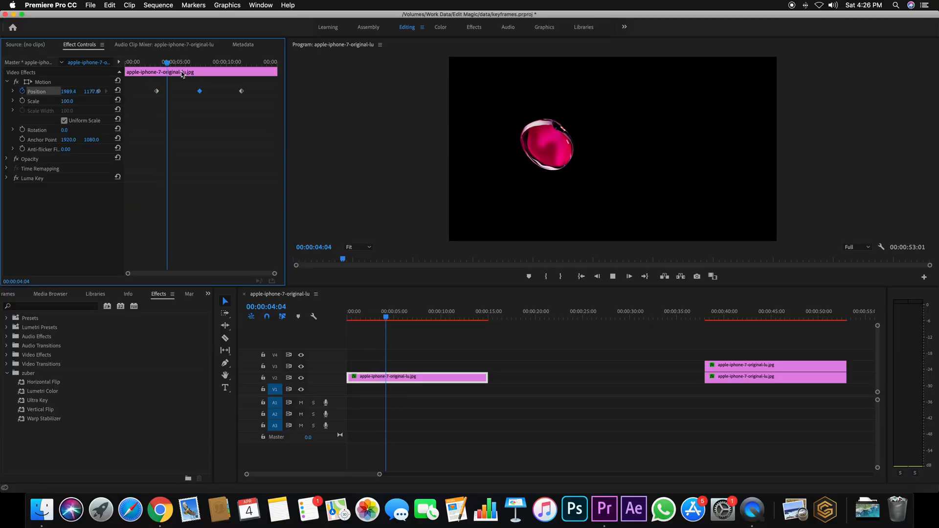
drag(176, 62, 244, 64)
drag(199, 91, 172, 93)
Step: Preview the retimed motion and shift the middle Position keyframe slightly later, to about 5 seconds
drag(241, 91, 158, 65)
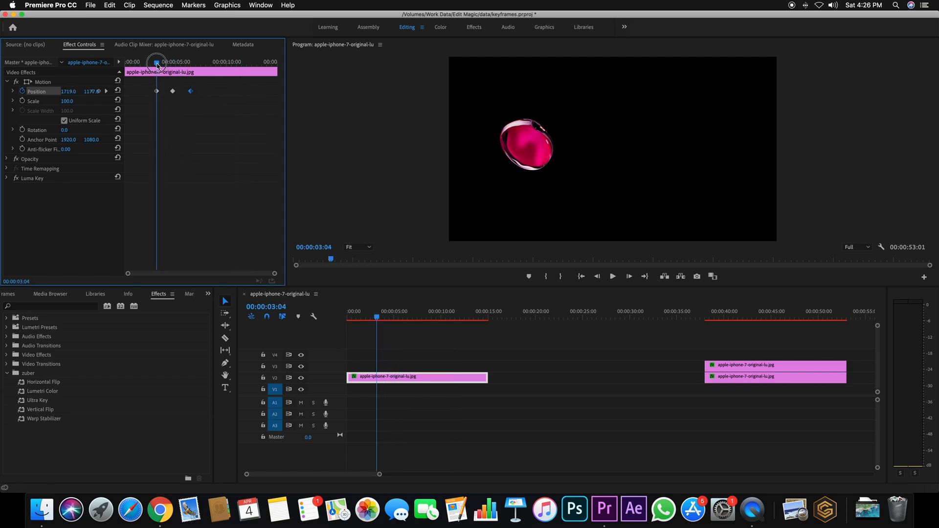
key(space)
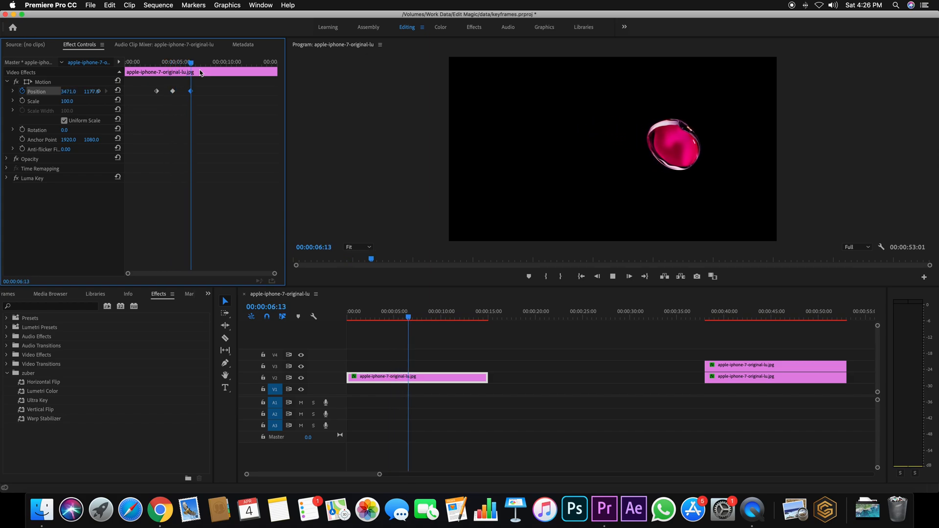
key(space)
drag(209, 64, 150, 64)
drag(238, 90, 151, 101)
click(208, 97)
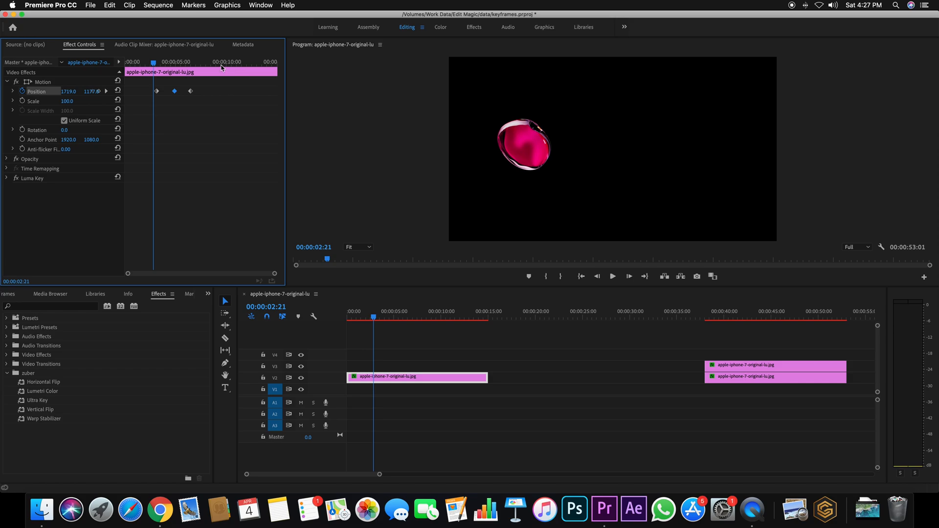
Step: Apply Ease Out temporal interpolation to the first Position keyframe
drag(154, 63, 156, 63)
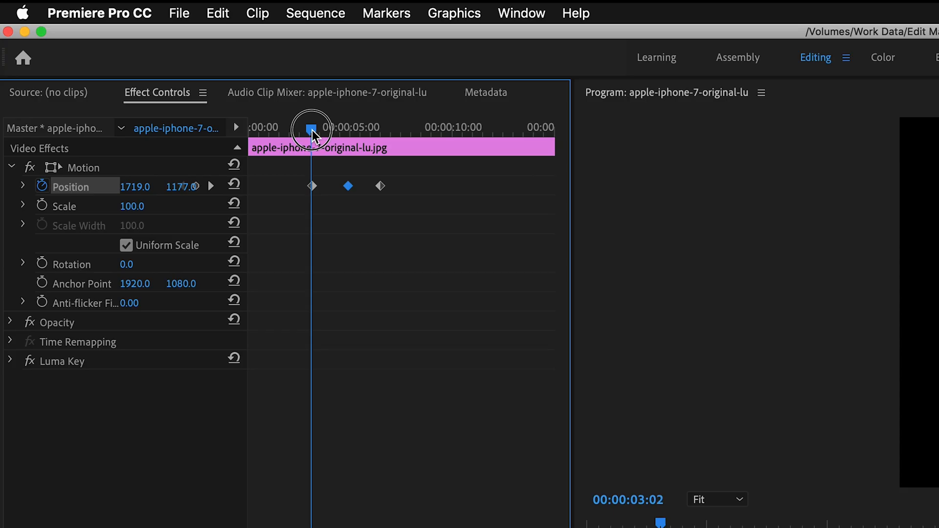
drag(312, 130, 313, 130)
click(313, 186)
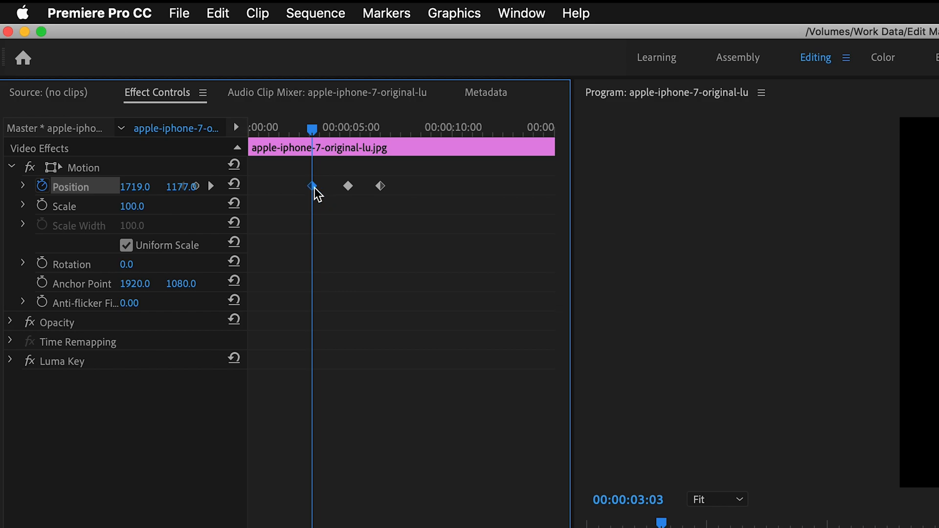
right_click(314, 188)
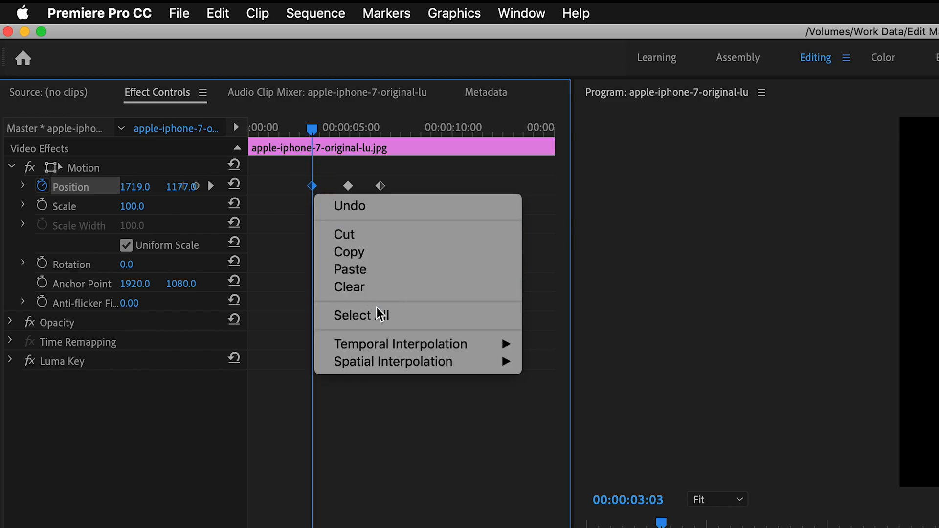
mouse_move(426, 353)
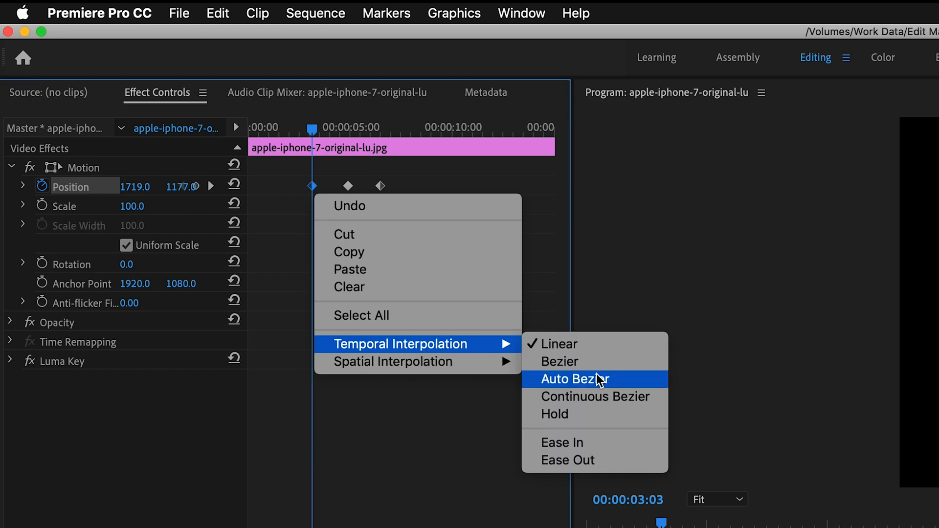
click(595, 461)
Step: Apply Ease In temporal interpolation to the last Position keyframe
drag(341, 128, 365, 128)
click(381, 186)
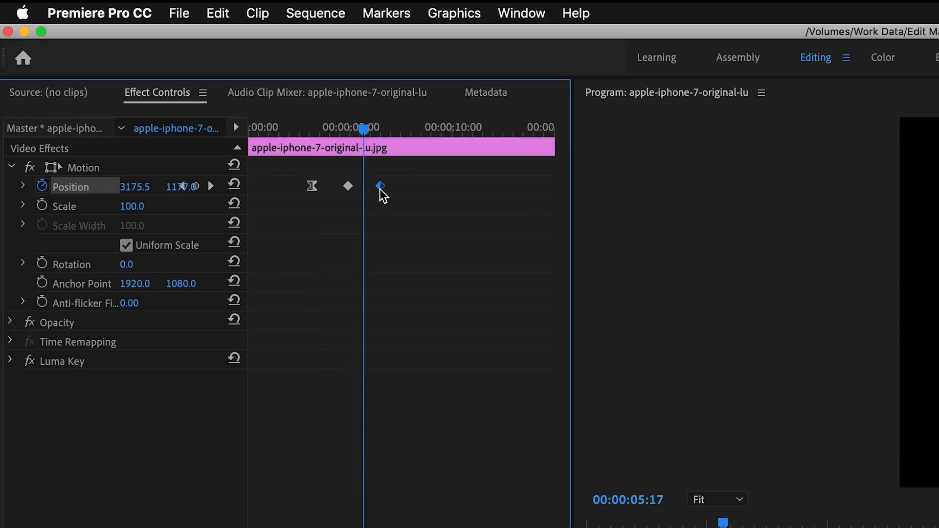
mouse_move(364, 129)
mouse_down()
mouse_move(407, 130)
mouse_move(367, 128)
mouse_up()
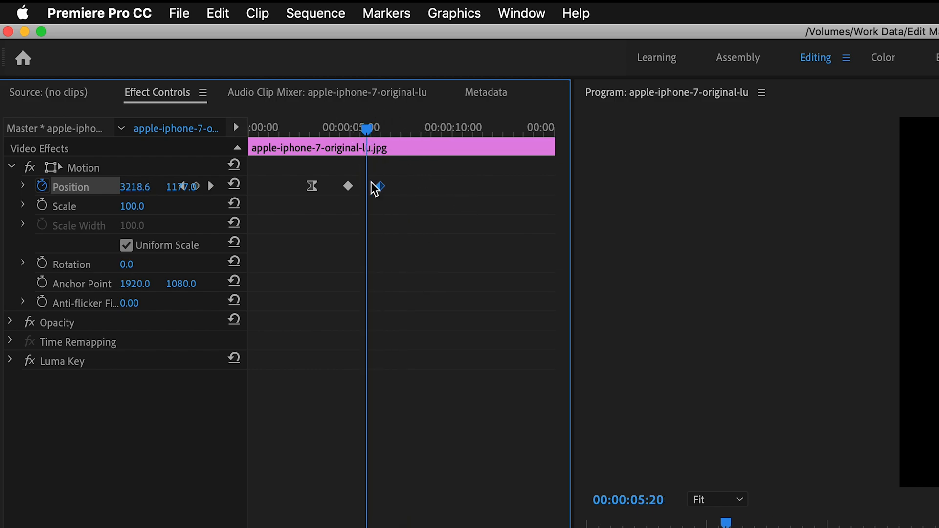
right_click(383, 188)
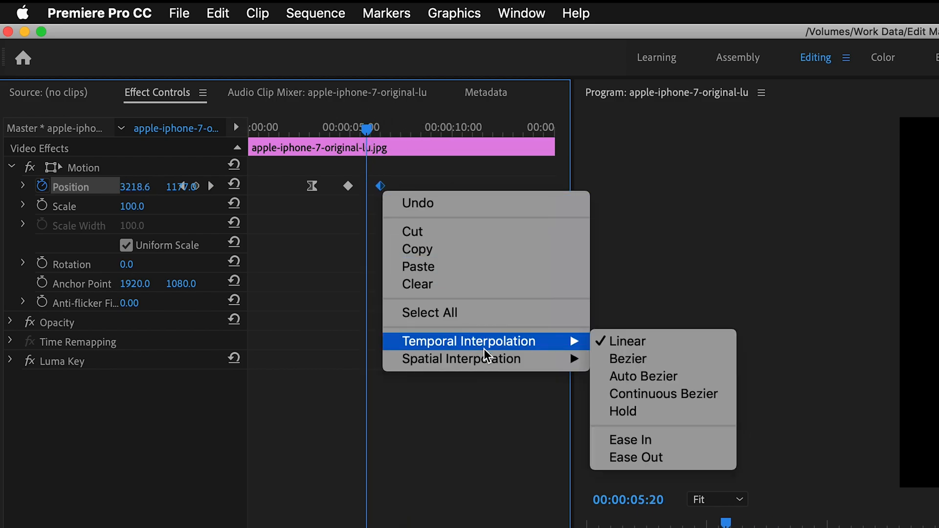
mouse_move(492, 349)
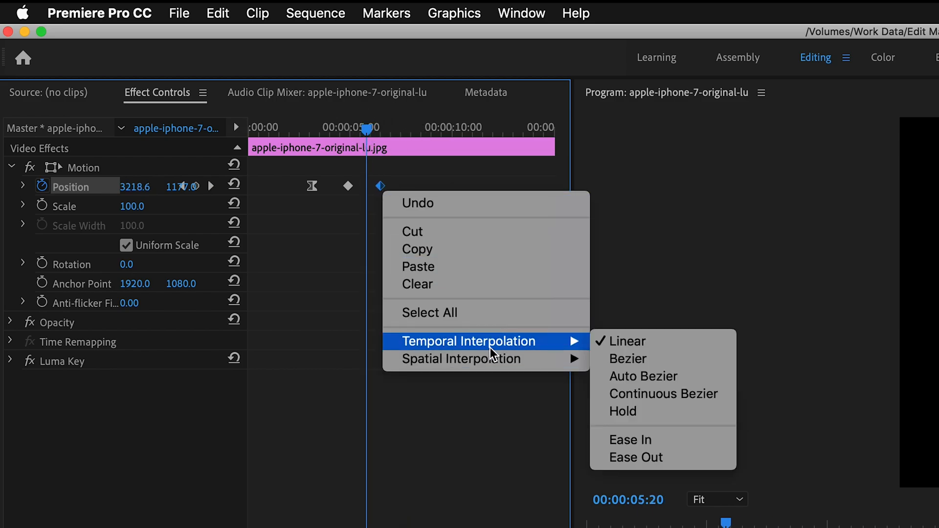
click(667, 448)
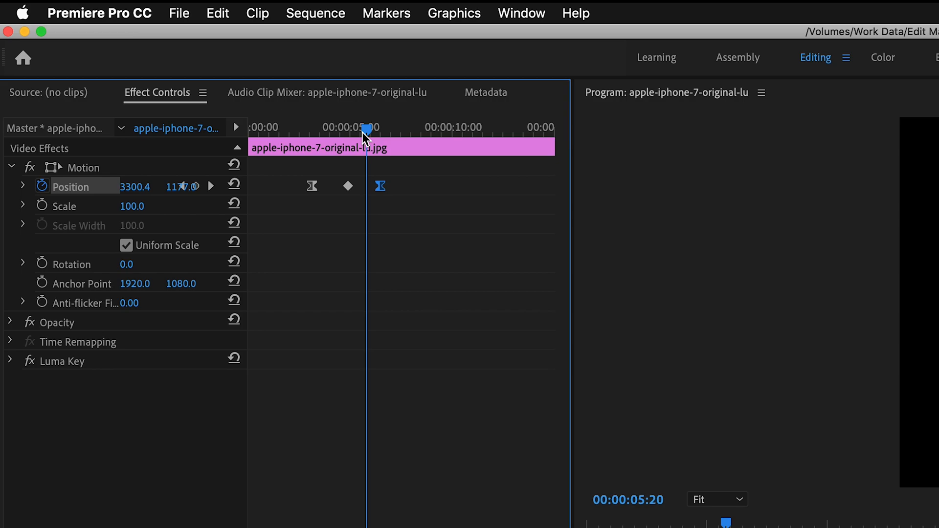
Step: Scrub and play the section around the Position keyframes to review the eased motion
drag(363, 132, 374, 132)
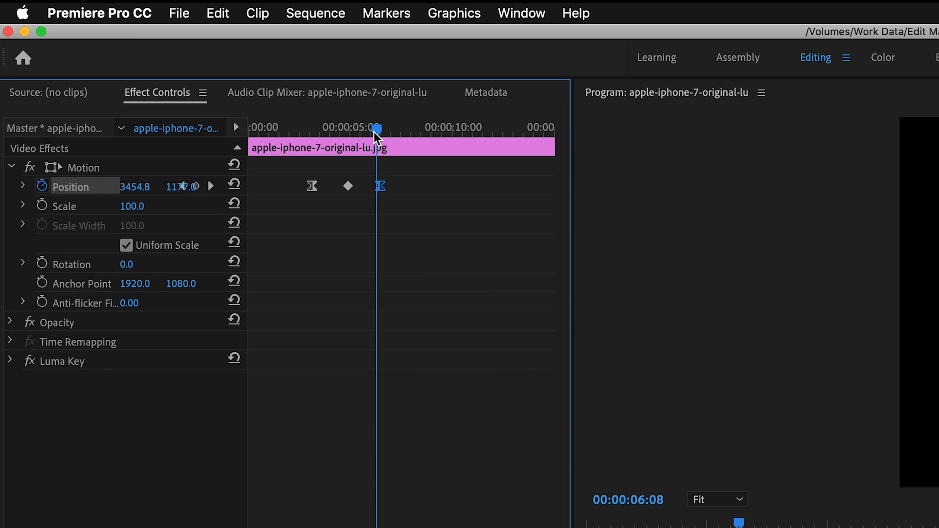
drag(374, 131, 307, 138)
key(space)
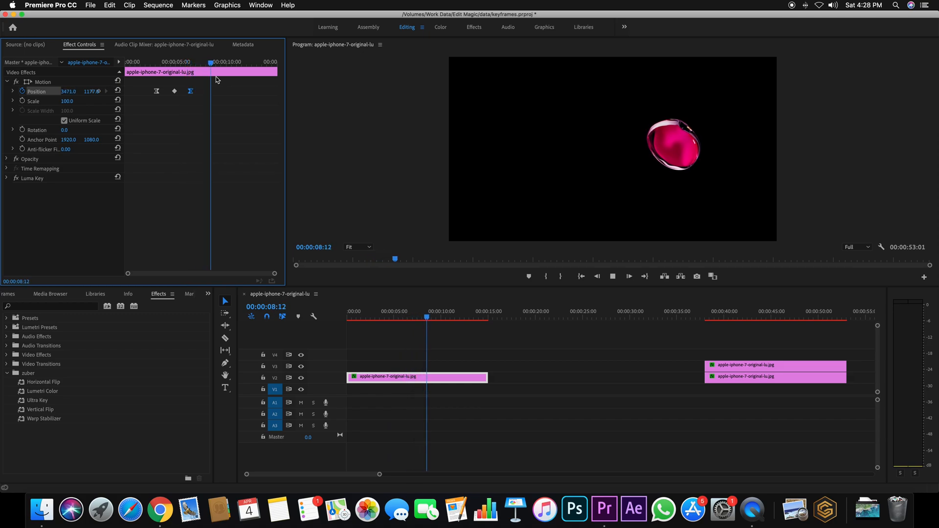
key(space)
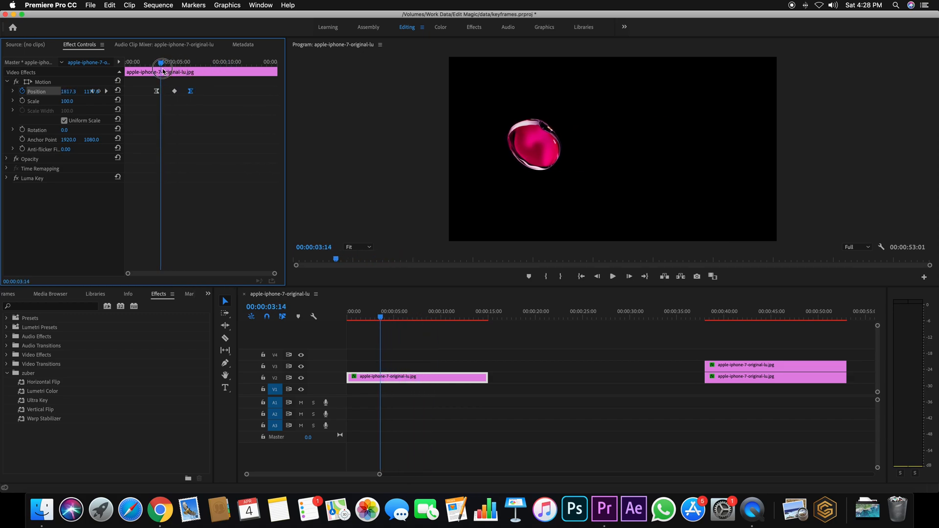
key(space)
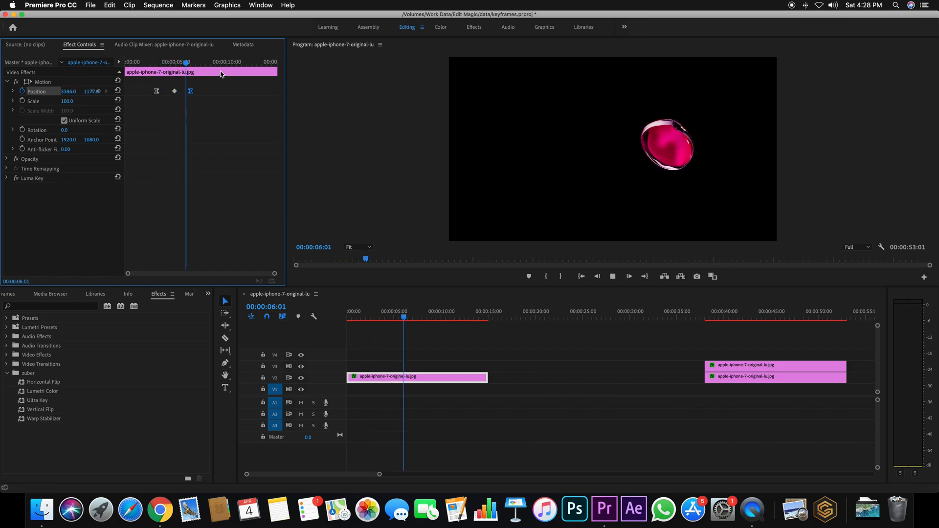
key(space)
drag(194, 63, 152, 74)
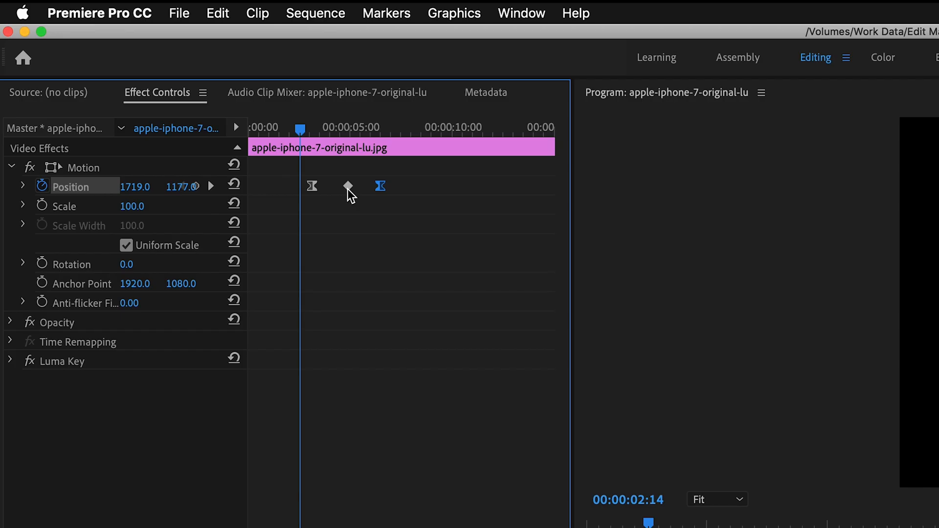
Step: Set the middle Position keyframe's temporal interpolation to Bezier and play back the motion
right_click(175, 91)
mouse_move(233, 180)
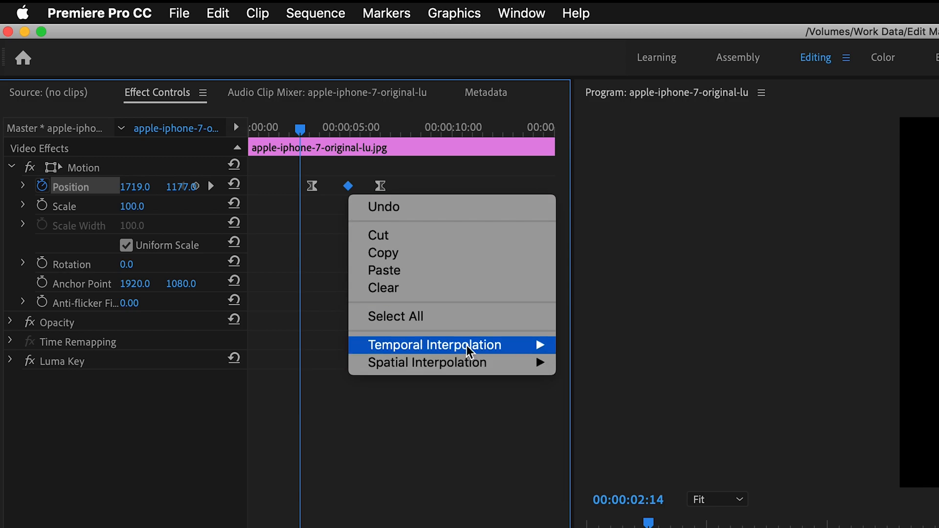
mouse_move(466, 345)
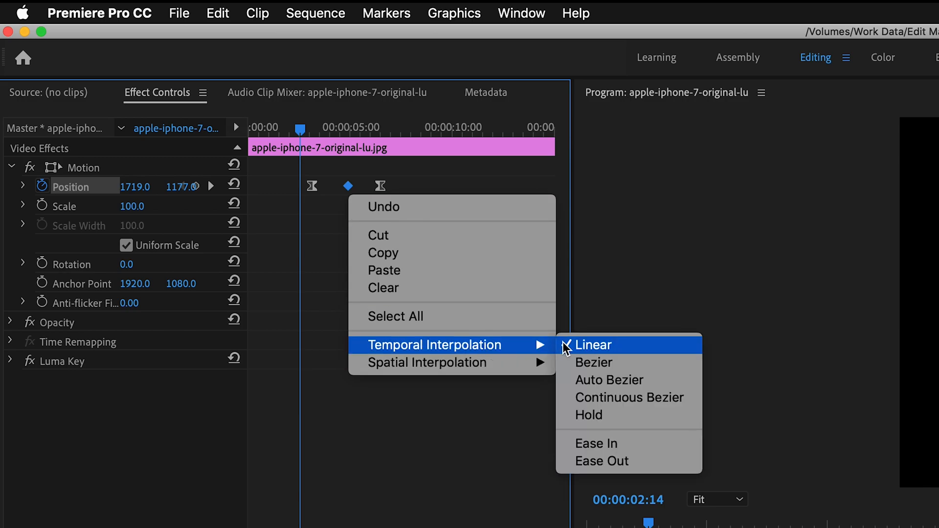
click(579, 362)
key(space)
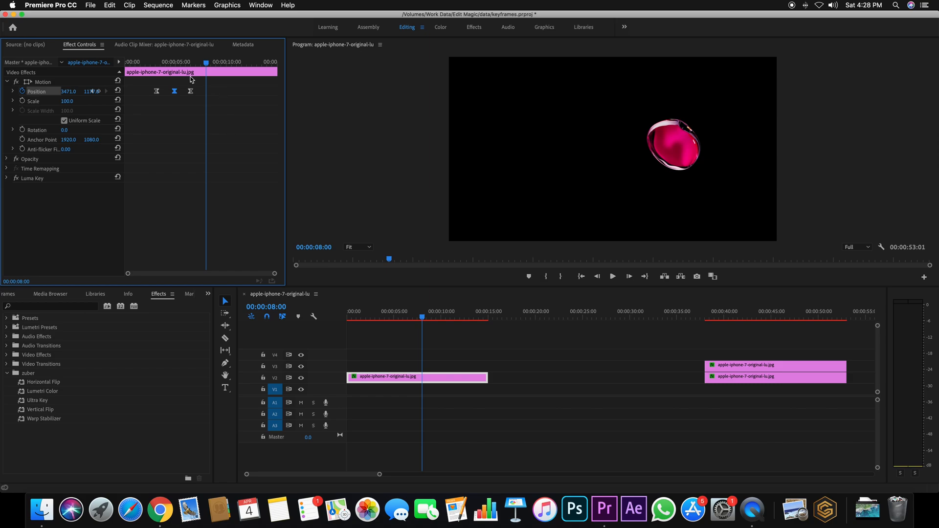
Step: Move the last Position keyframe slightly later and show Position's velocity graph with the middle keyframe's handles
drag(181, 67, 192, 92)
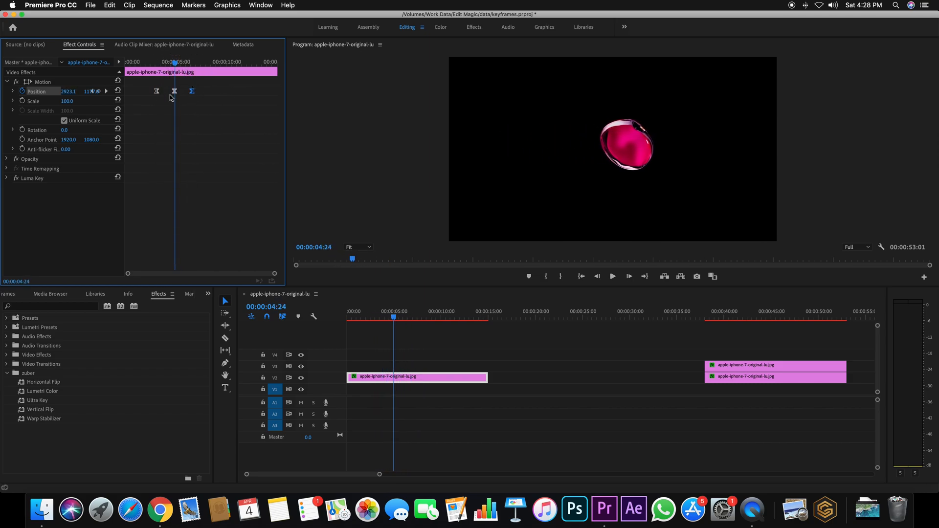
drag(178, 57, 157, 60)
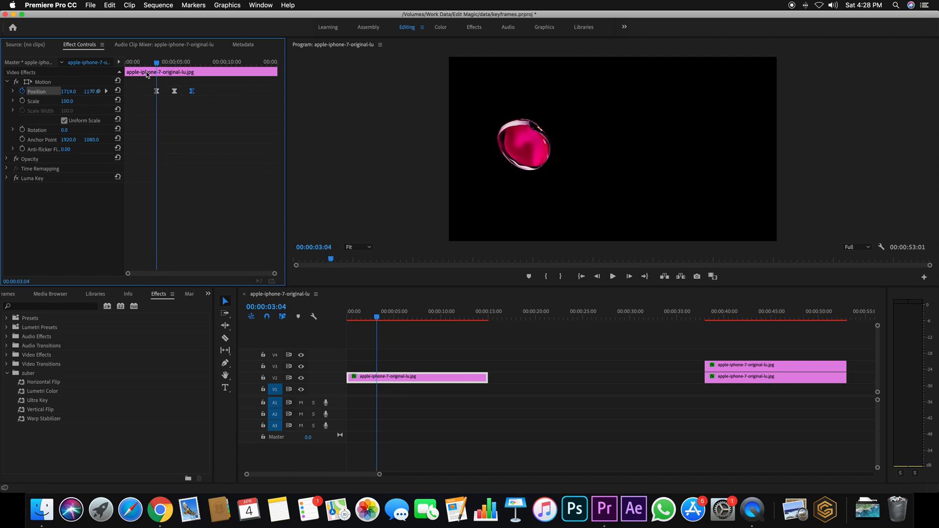
click(20, 186)
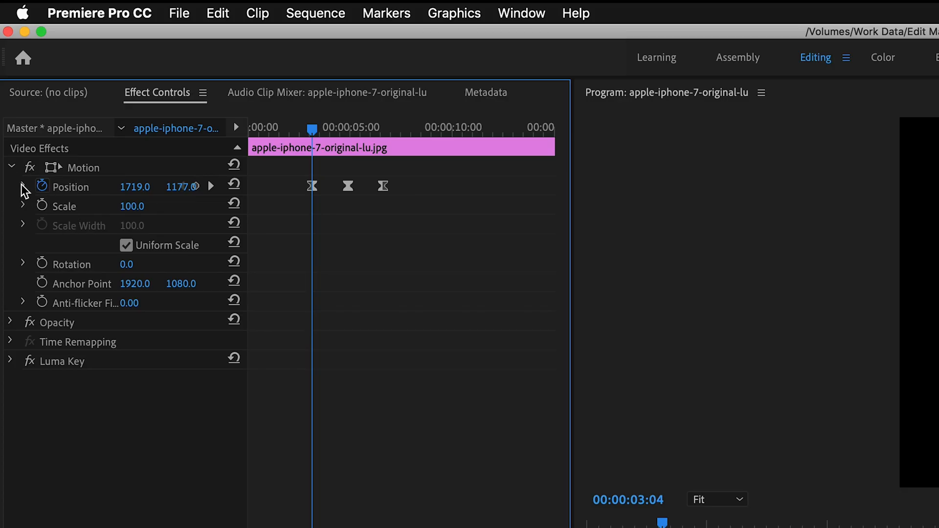
click(22, 185)
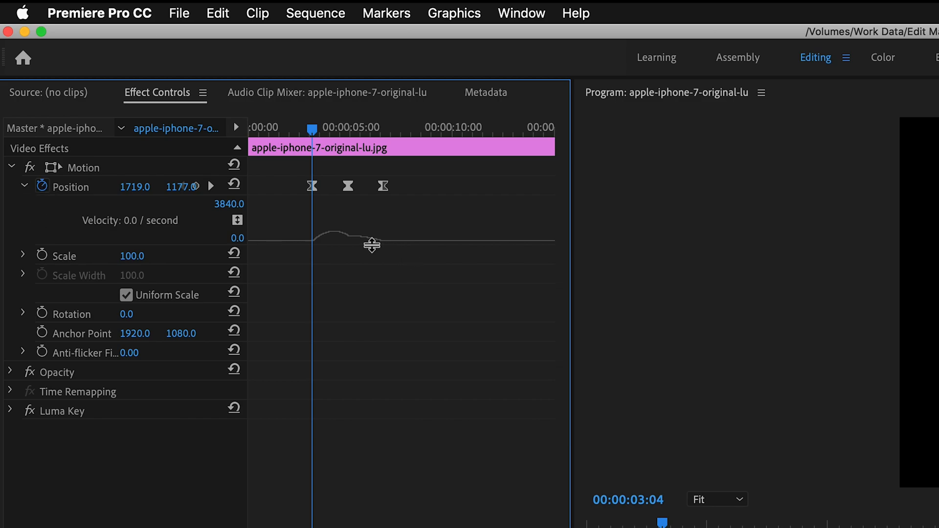
mouse_move(351, 189)
mouse_down()
mouse_move(341, 190)
mouse_move(386, 187)
mouse_move(348, 186)
mouse_up()
click(338, 187)
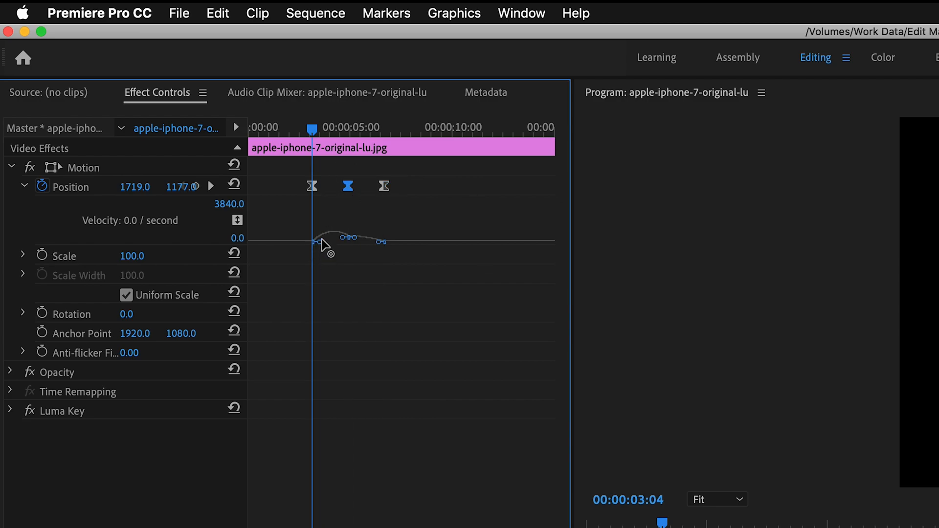
Step: Select all three Position keyframes on the clip and clear them
mouse_move(312, 131)
mouse_down()
mouse_move(324, 130)
mouse_move(308, 131)
mouse_up()
drag(439, 187, 299, 194)
right_click(313, 188)
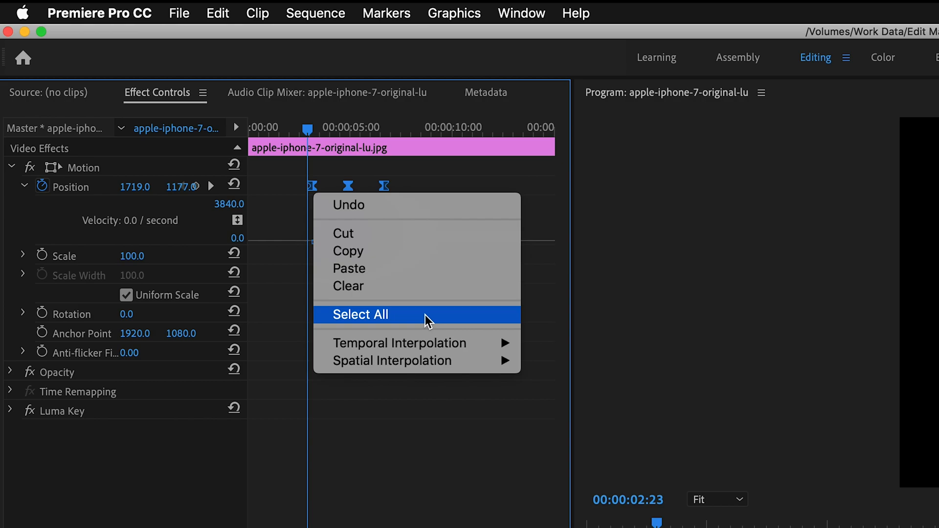
click(418, 285)
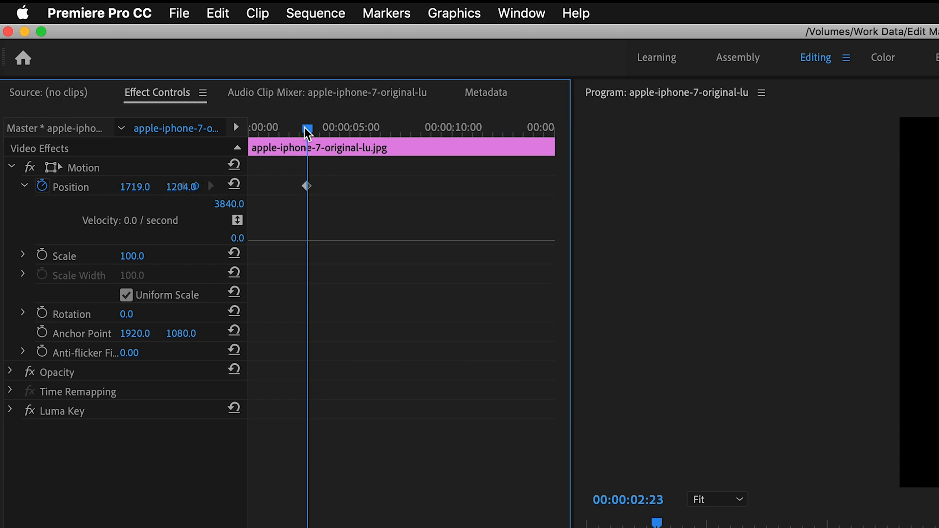
Step: Add Position keyframes with horizontal values of 2382 at 00:00:06:00 and 3674 at 00:00:09:01
drag(307, 131, 371, 133)
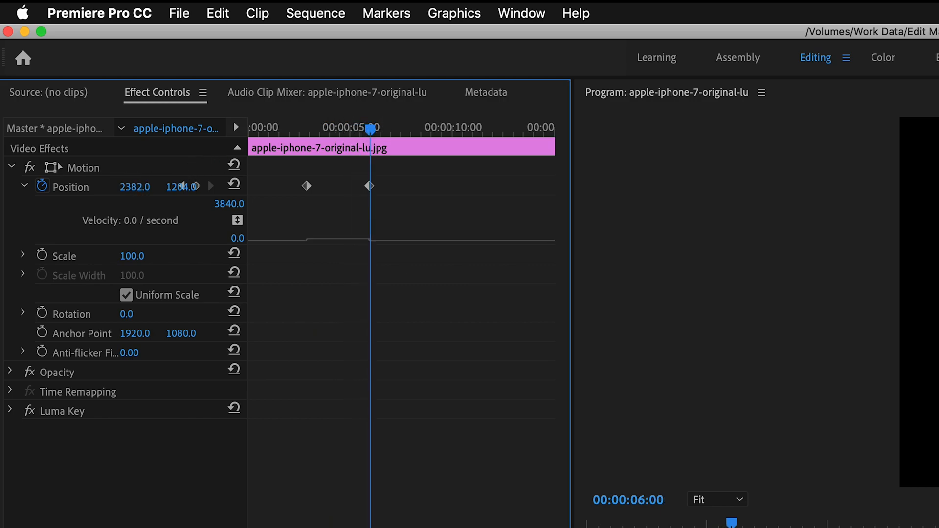
drag(370, 129, 433, 131)
drag(158, 191, 165, 191)
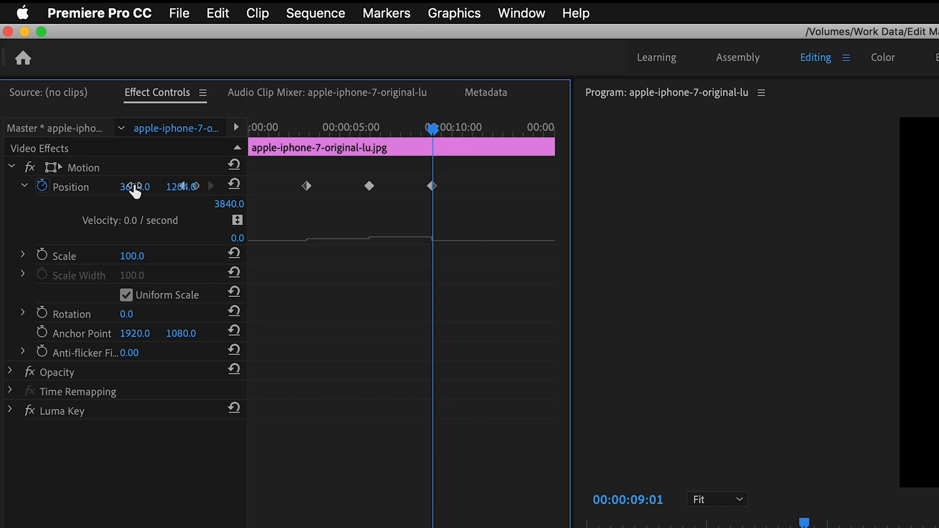
Step: Move the middle and last Position keyframes earlier, then place the playhead just before the first one, at 00:00:02:12
drag(370, 186, 351, 186)
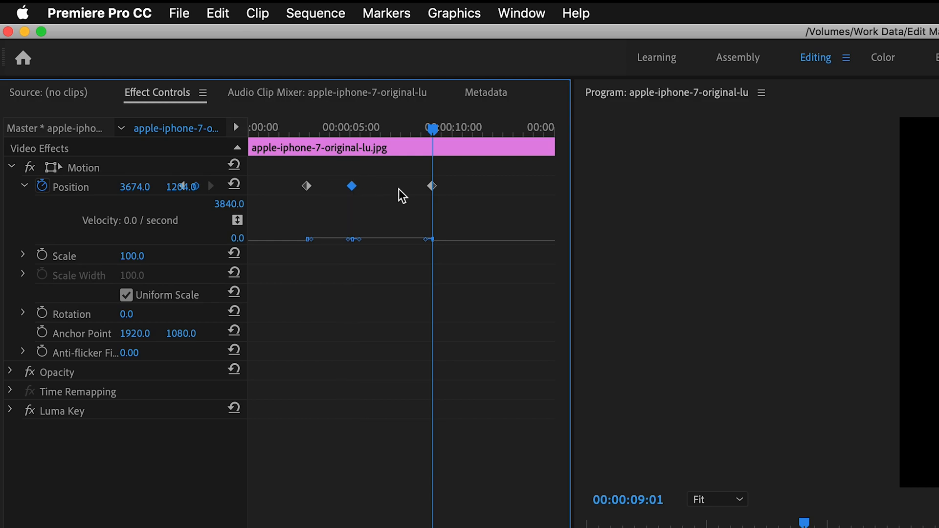
drag(429, 188, 390, 189)
drag(433, 129, 302, 153)
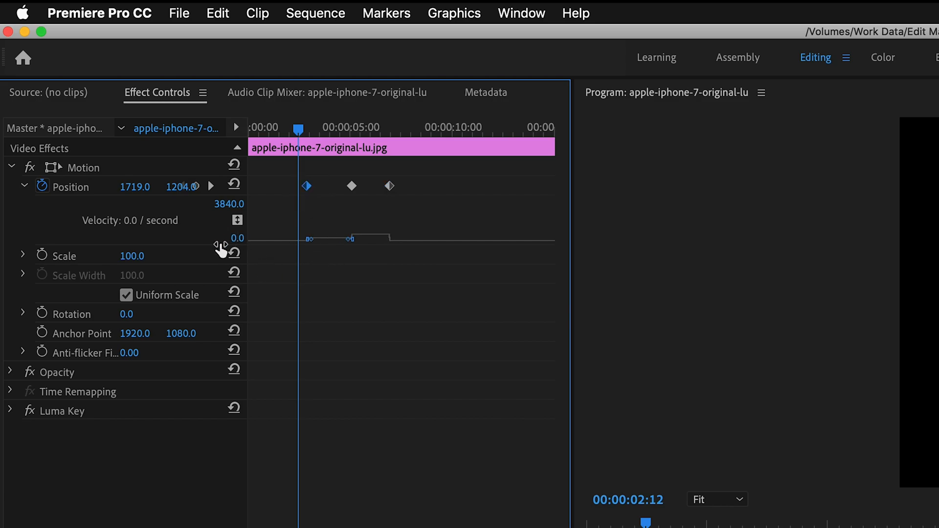
Step: Widen the Effect Controls area to enlarge its keyframe timeline and velocity graph
drag(570, 350, 862, 350)
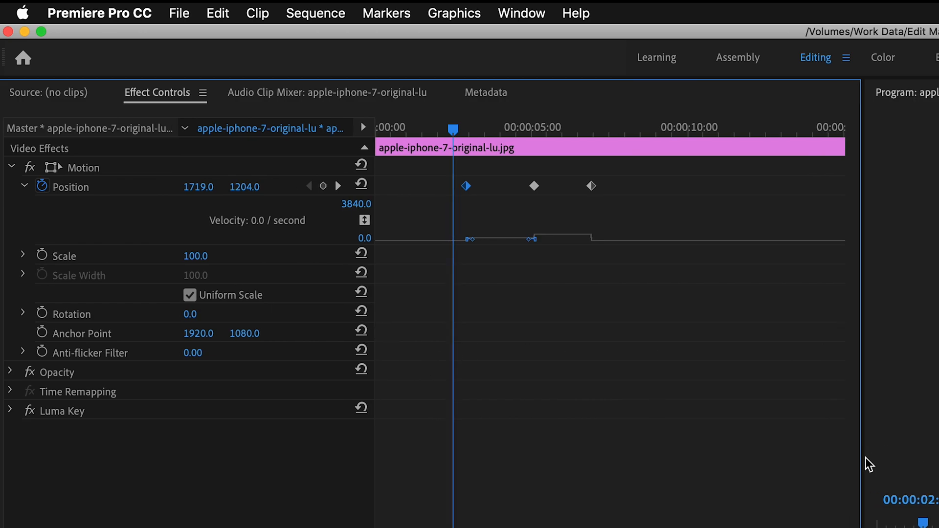
drag(860, 463, 938, 460)
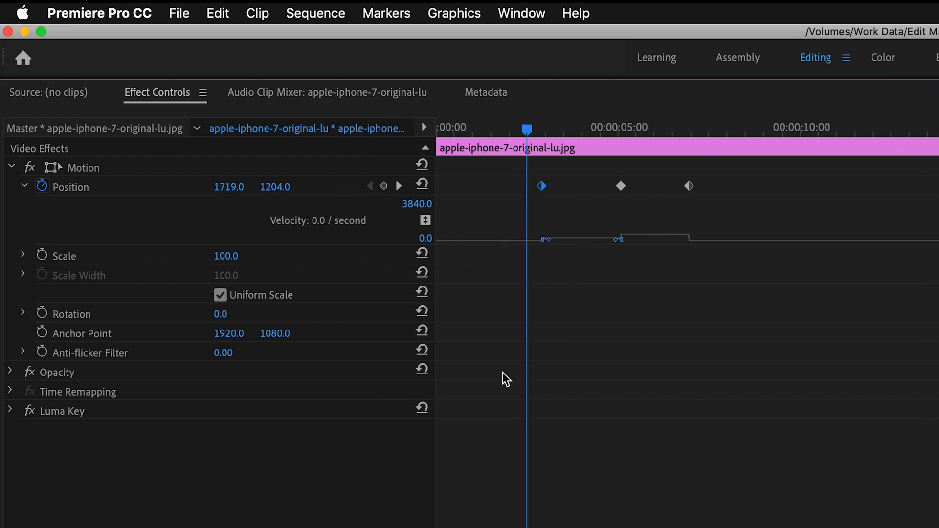
click(431, 338)
Step: Raise the first Position keyframe's outgoing velocity to a steep peak in the graph and play back the motion
drag(551, 241, 554, 211)
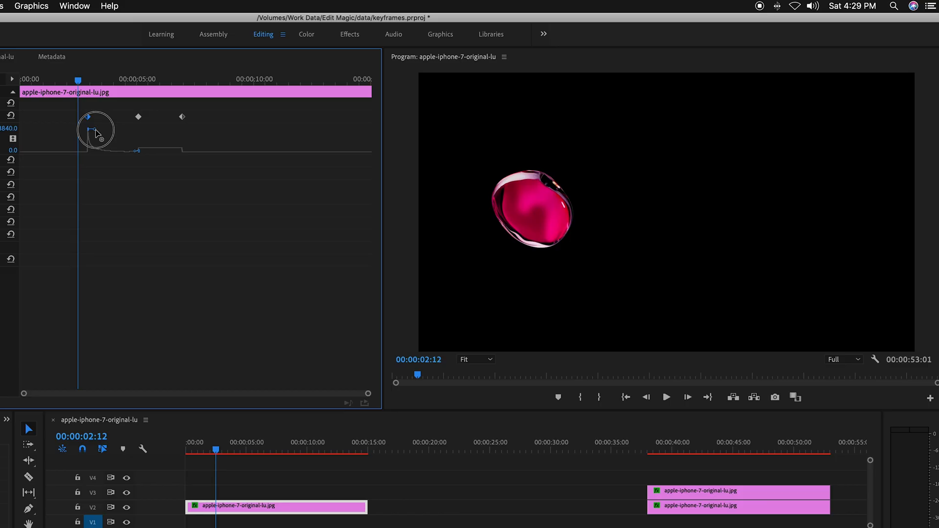
mouse_move(96, 132)
mouse_down()
mouse_move(95, 168)
mouse_move(98, 125)
mouse_up()
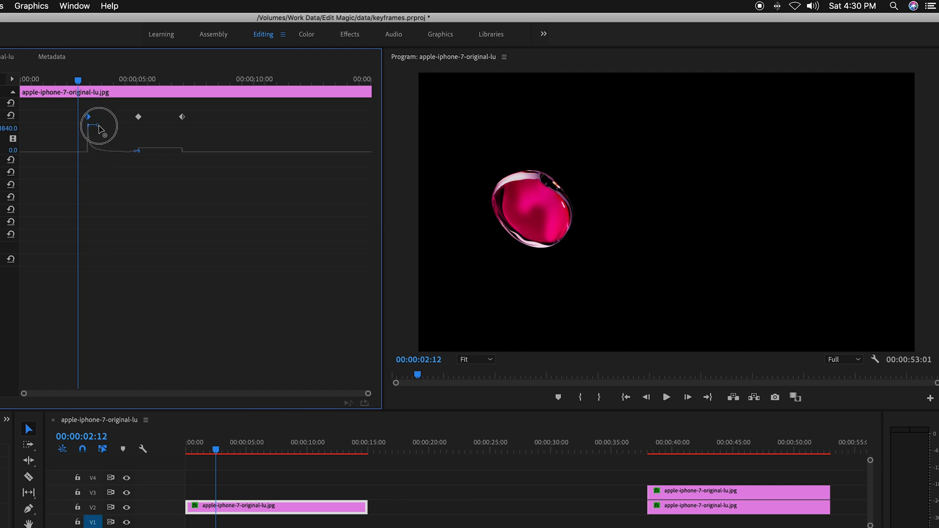
drag(98, 127, 100, 128)
key(space)
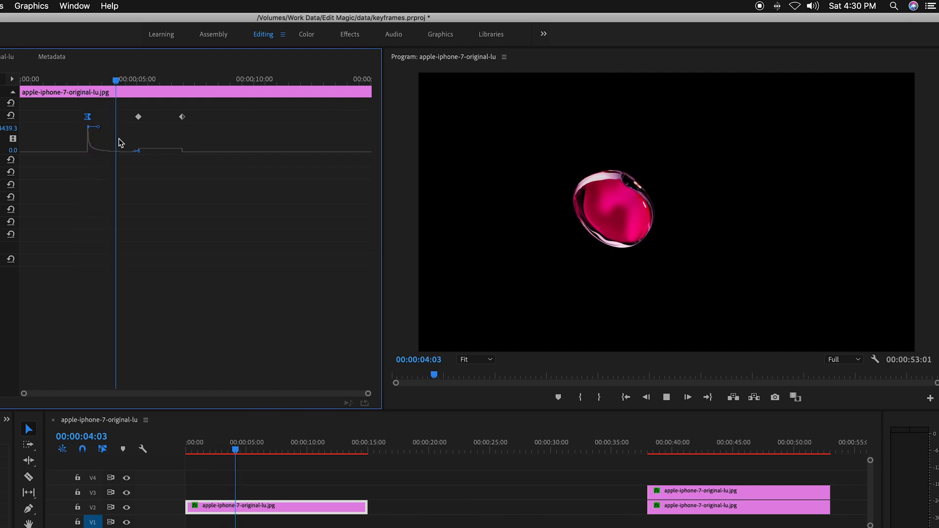
key(space)
Step: Raise the middle Position keyframe's outgoing velocity to a steep peak and play back the motion from the start
click(139, 152)
drag(149, 152, 83, 83)
key(space)
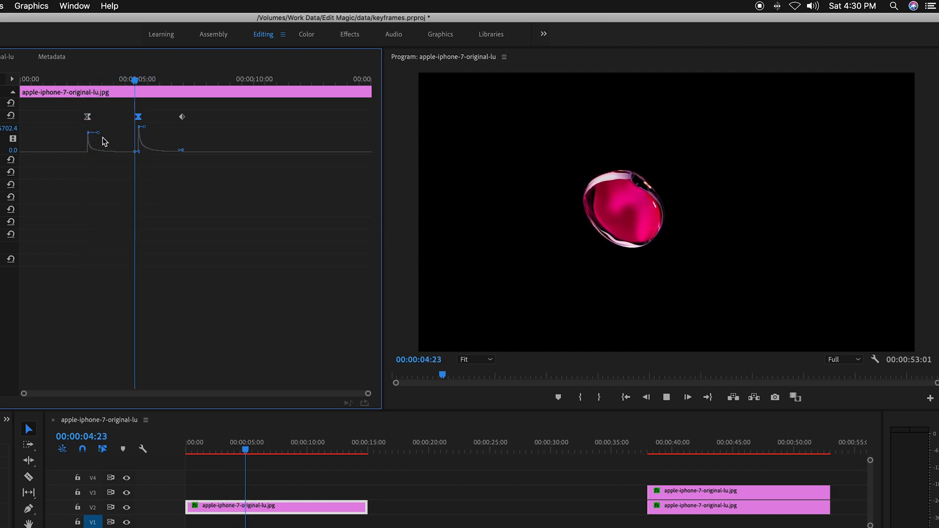
key(space)
Step: Flatten the middle Position keyframe's velocity, raise the last keyframe's incoming velocity to a peak, and play back the motion
drag(184, 81, 80, 96)
drag(144, 129, 179, 119)
key(space)
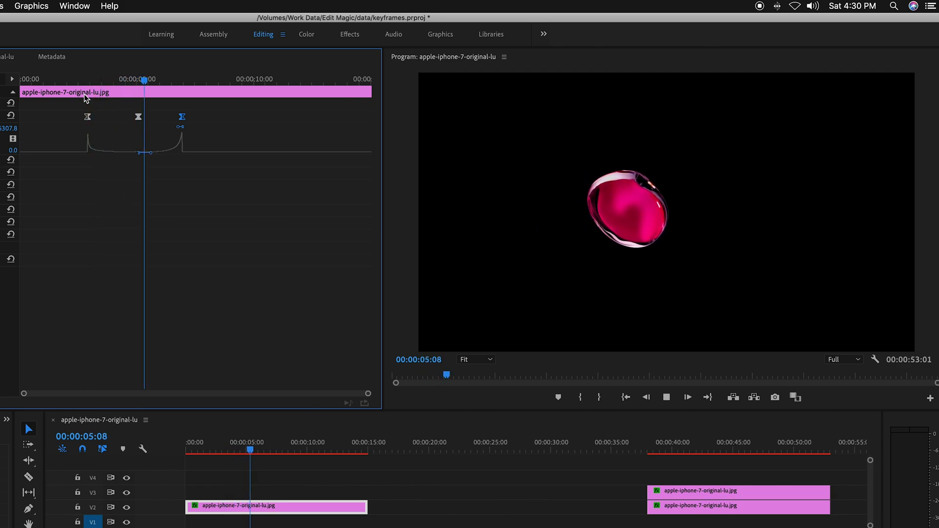
key(space)
Step: Raise the middle Position keyframe's velocity to a peak and return the playhead to before the first keyframe
click(199, 83)
drag(199, 84, 102, 101)
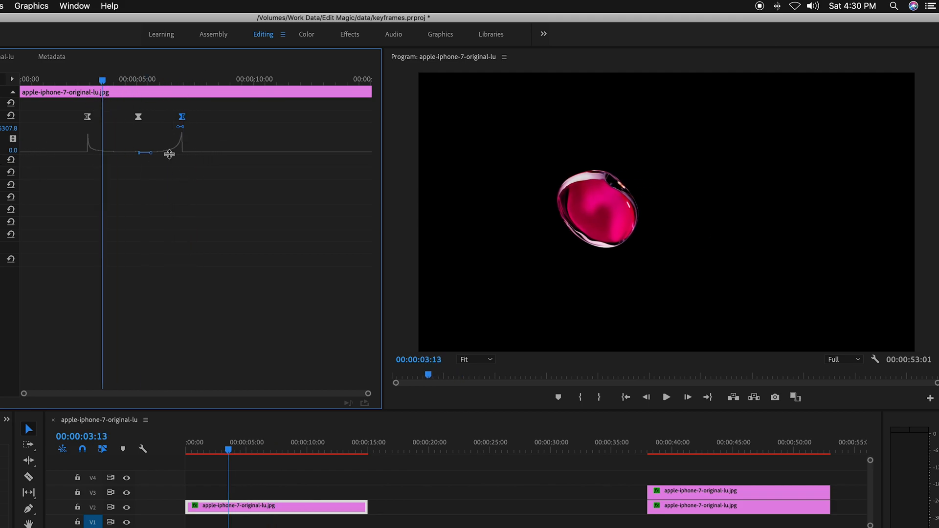
drag(150, 153, 130, 133)
drag(105, 83, 86, 86)
Step: Move the middle and last Position keyframes closer to the first one and play back the faster motion
drag(139, 120, 117, 120)
drag(182, 119, 147, 122)
key(space)
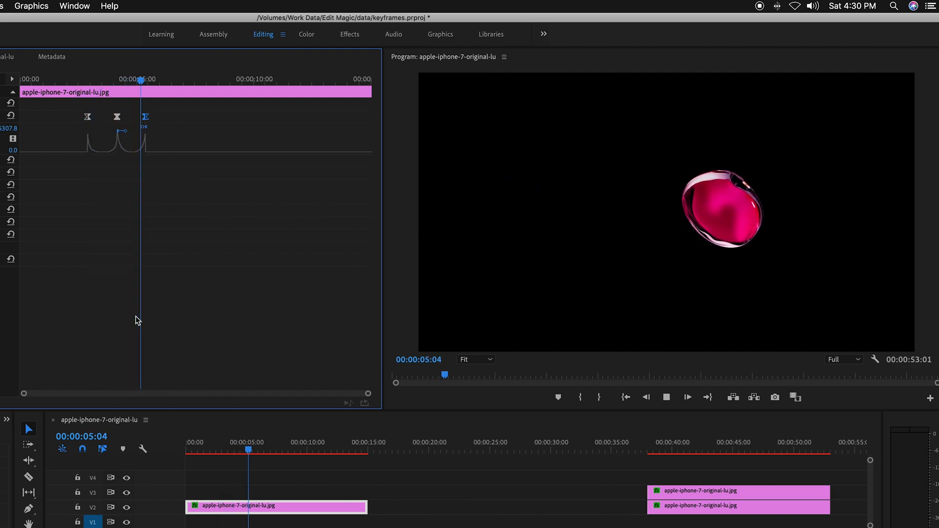
Step: Drop the middle Position keyframe's incoming velocity to zero, keep its outgoing velocity raised, and play back the motion
drag(178, 78, 89, 102)
drag(122, 132, 113, 157)
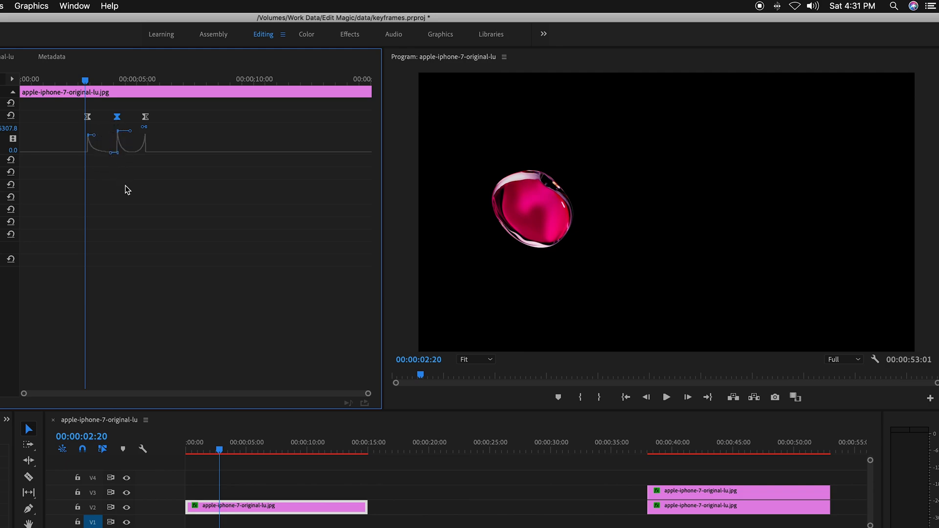
key(space)
click(127, 189)
key(space)
Step: Select all three Position keyframes and reset their temporal interpolation to Linear
drag(171, 89, 82, 91)
drag(233, 108, 84, 118)
right_click(88, 119)
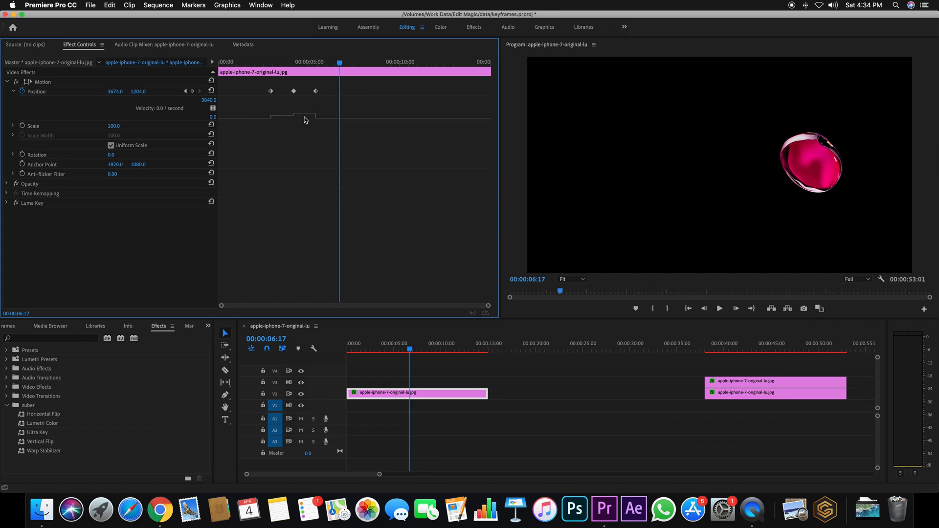
Step: Set the first Position keyframe's temporal interpolation to Ease Out
click(272, 92)
right_click(186, 143)
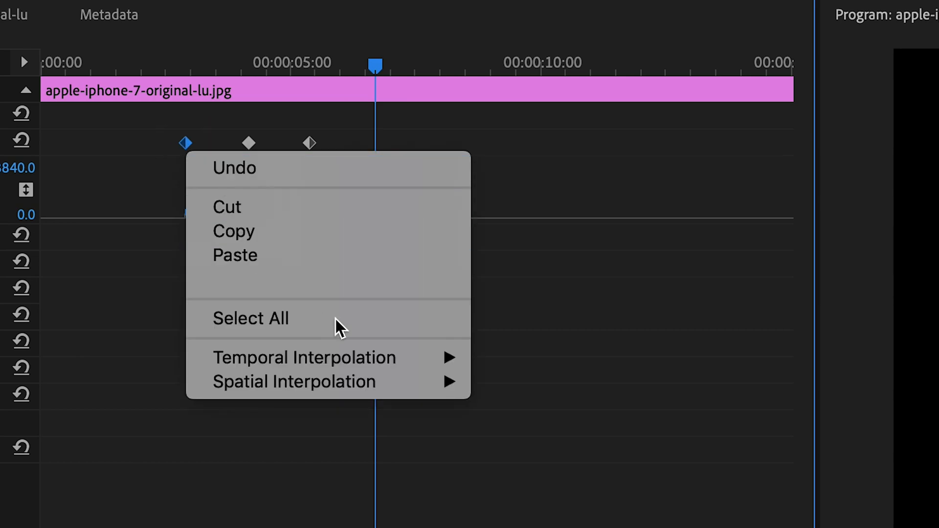
mouse_move(363, 359)
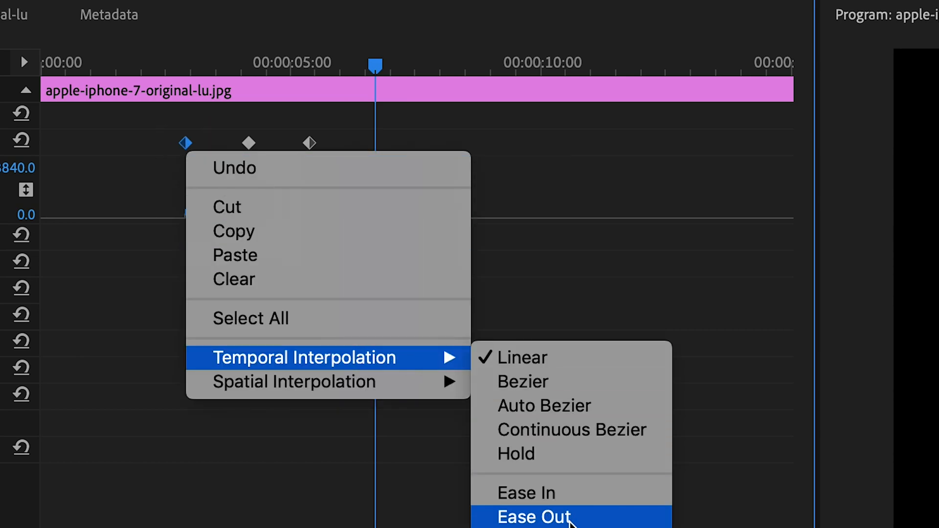
click(563, 515)
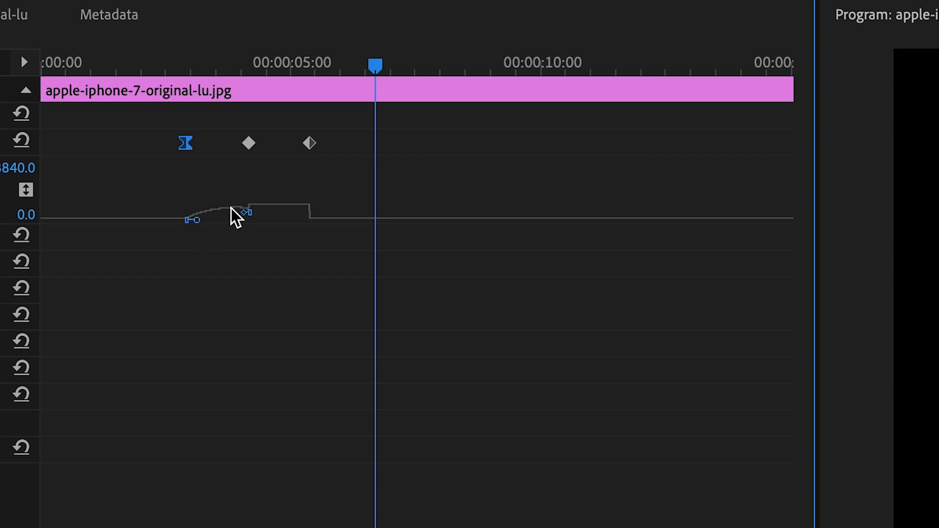
Step: Set the last Position keyframe's temporal interpolation to Ease In
click(313, 145)
right_click(311, 148)
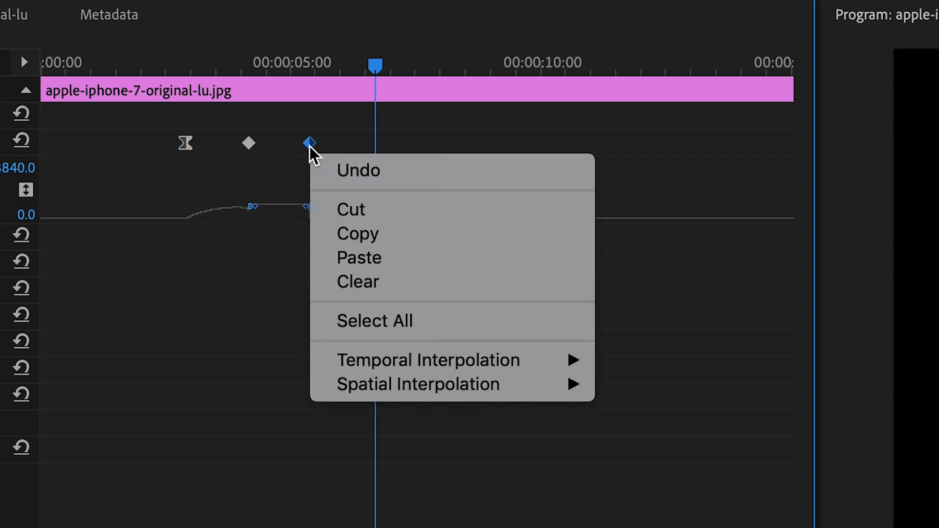
mouse_move(496, 366)
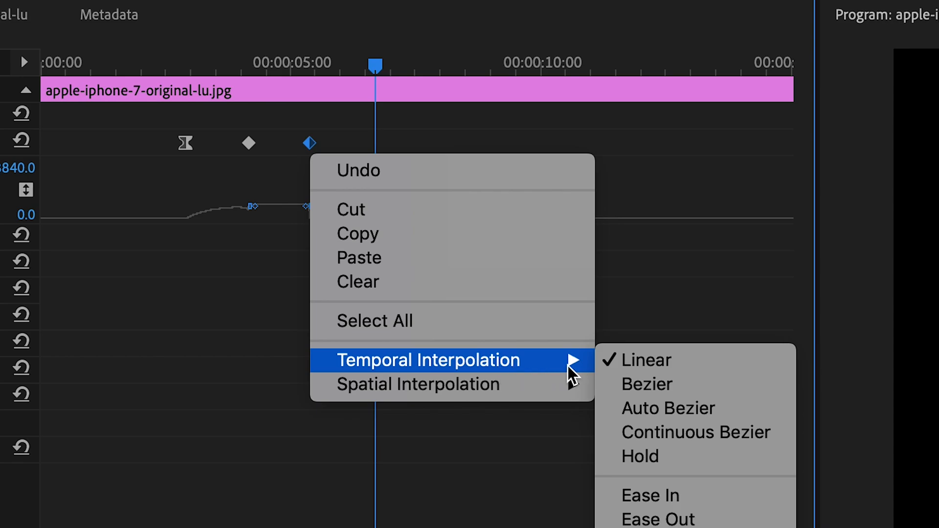
click(682, 500)
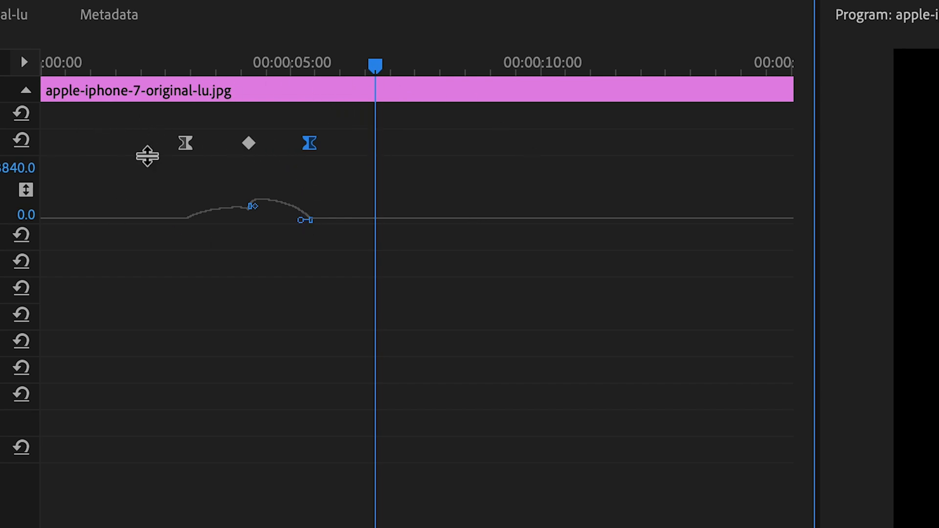
Step: Set the middle Position keyframe's temporal interpolation to Bezier and move the playhead back to the first keyframe
right_click(249, 145)
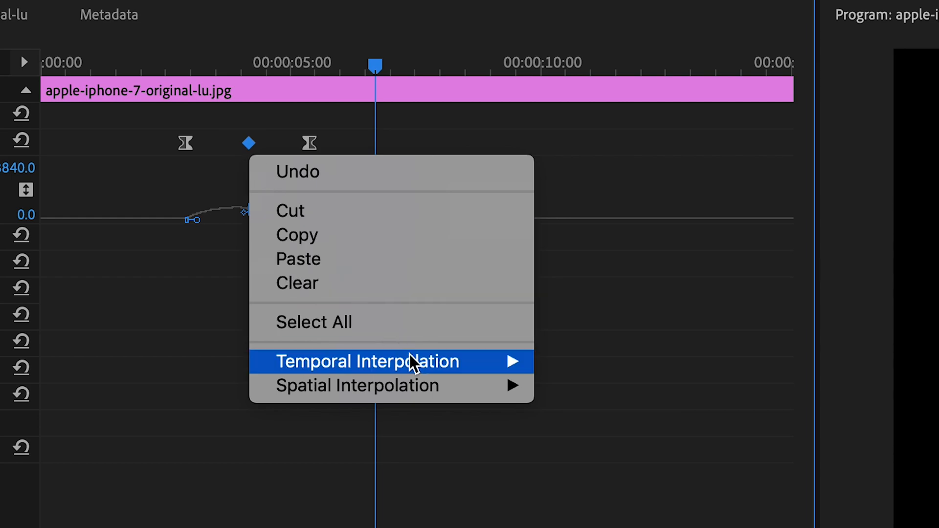
mouse_move(411, 361)
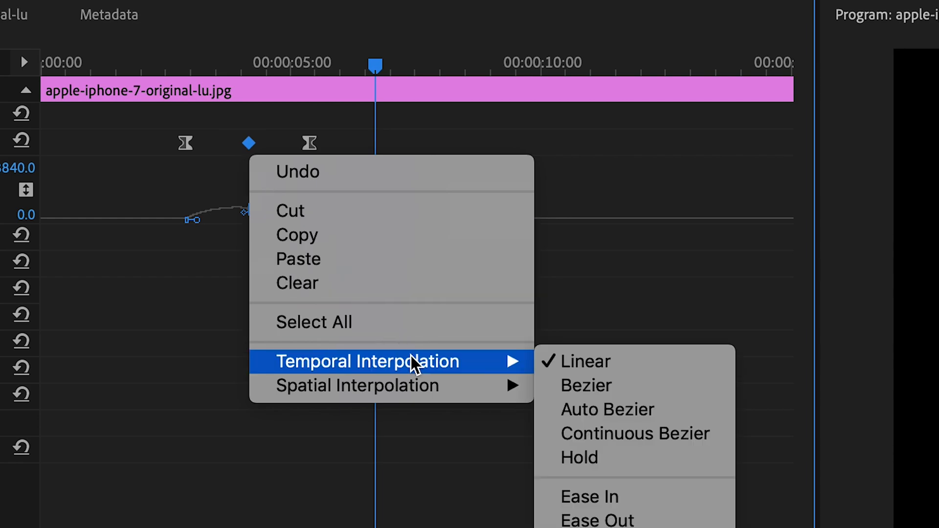
click(607, 396)
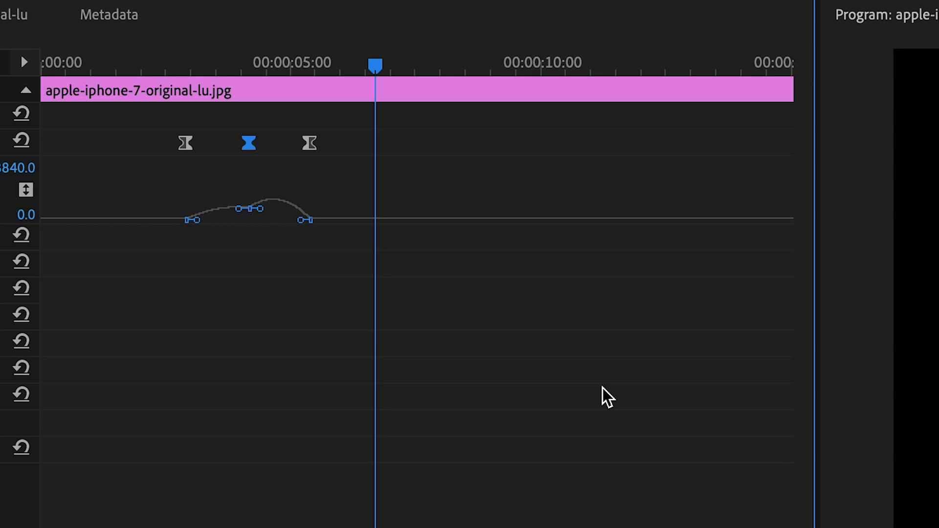
drag(325, 65, 266, 58)
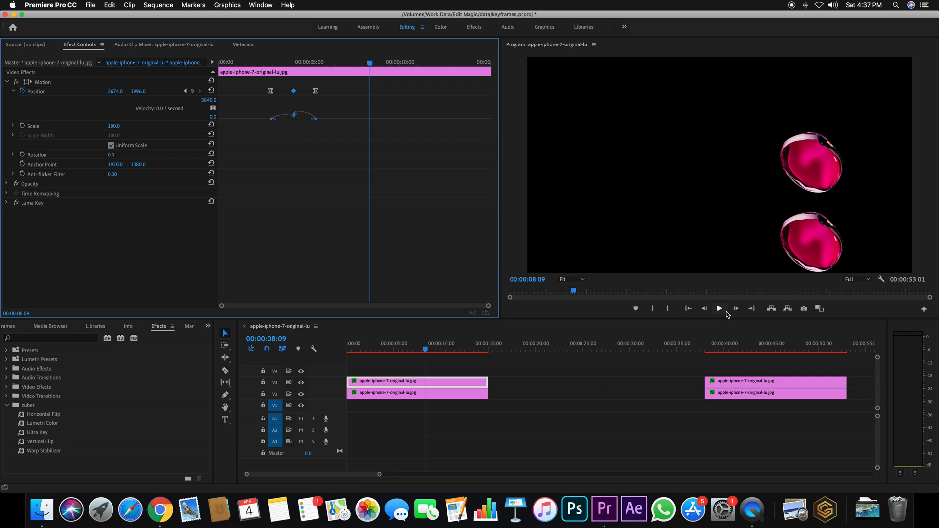
Step: Move the playhead to 00:00:02:19 and delete the duplicate clip on track V3 above the first clip
drag(427, 348, 374, 349)
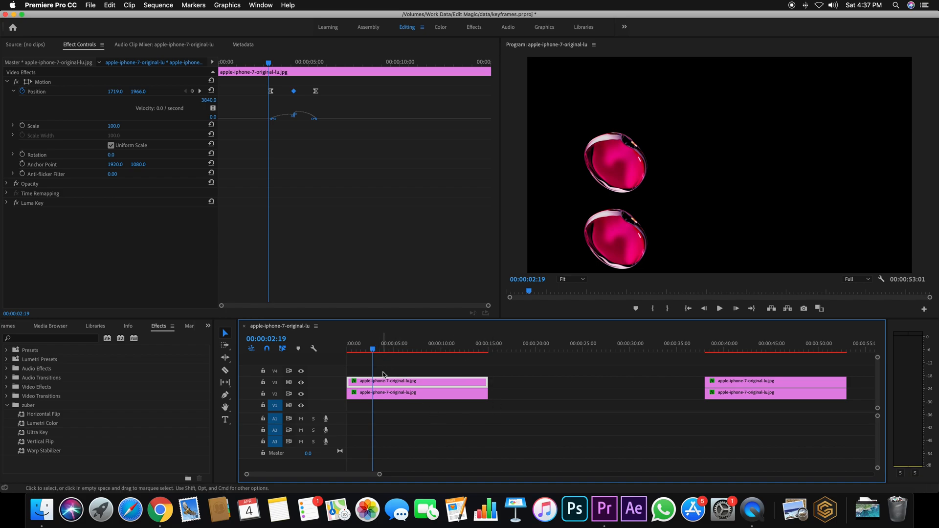
key(Delete)
Step: Select the first clip on track V2 and delete all three of its Position keyframes
click(384, 395)
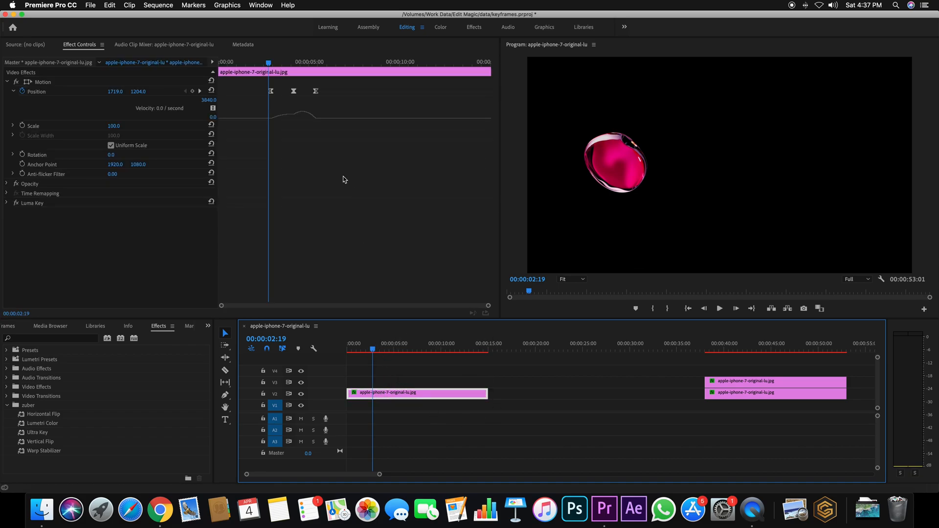
drag(361, 79, 244, 102)
key(Delete)
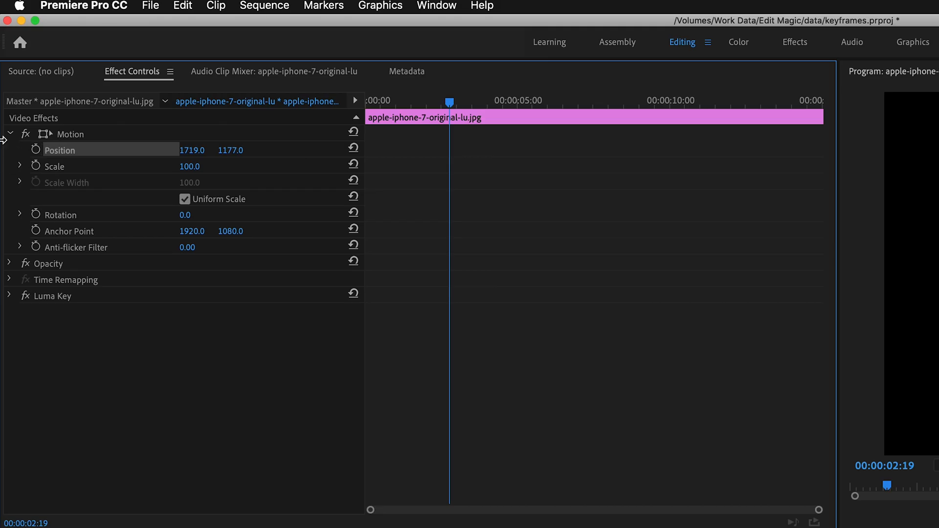
Step: Restart Position's keyframing with a keyframe at 00:00:02:19 and a second at 00:00:04:02 with a vertical value of 1203
click(7, 82)
click(7, 82)
click(36, 150)
click(489, 101)
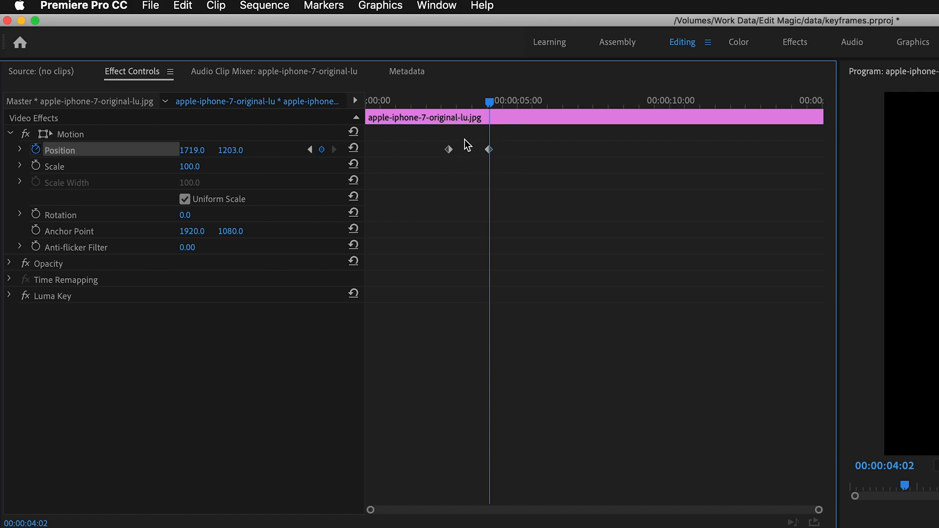
Step: Select and delete both Position keyframes
drag(541, 142, 396, 186)
key(Delete)
Step: Try a vertical Position change at 00:00:02:21, then switch off Position's keyframing
drag(489, 102, 451, 102)
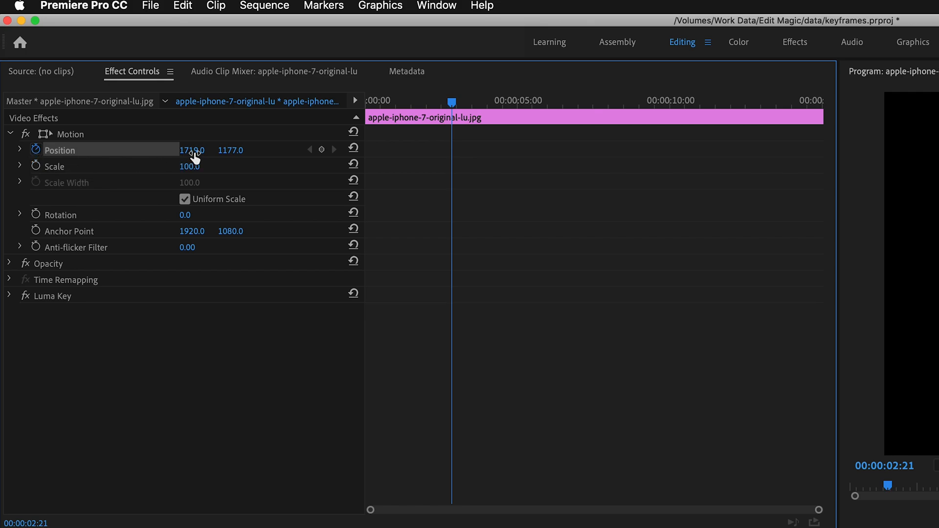
drag(230, 150, 236, 152)
click(451, 149)
click(38, 150)
Step: Turn on Position's keyframing at the clip's start and move the new keyframe to about 1.5 seconds
drag(452, 101, 418, 115)
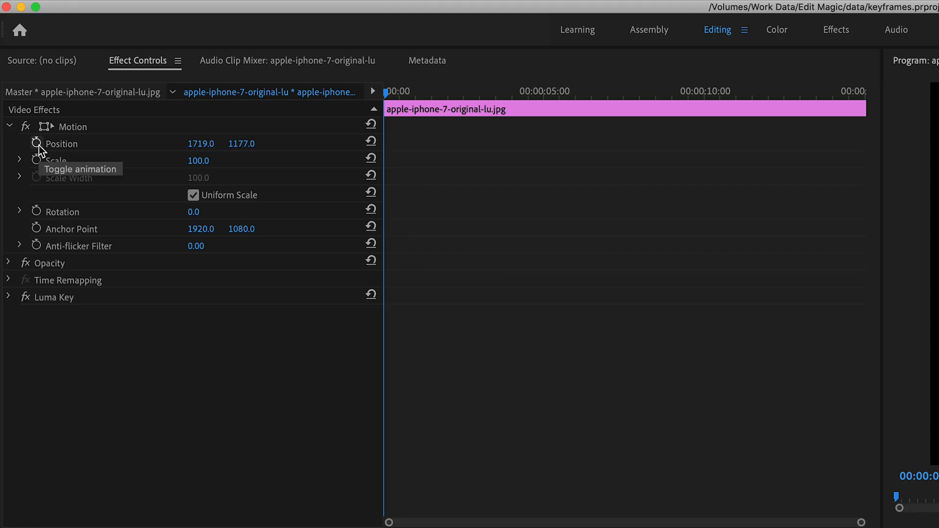
click(36, 143)
drag(385, 143, 433, 143)
Step: Add Position keyframes with horizontal values of 2176 at about 2.5 seconds and 2859 at about 3.7 seconds
drag(410, 92, 466, 93)
drag(245, 144, 259, 144)
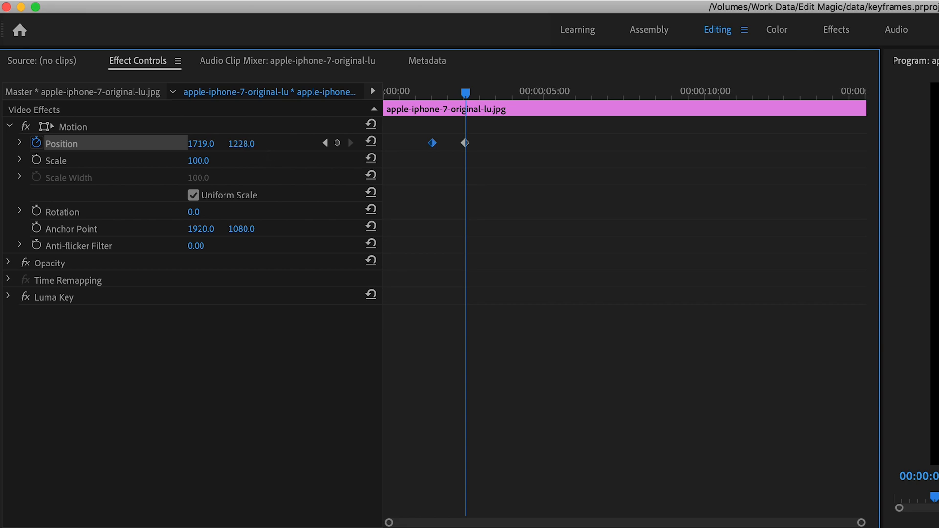
key(super+z)
drag(192, 145, 297, 145)
drag(466, 93, 501, 93)
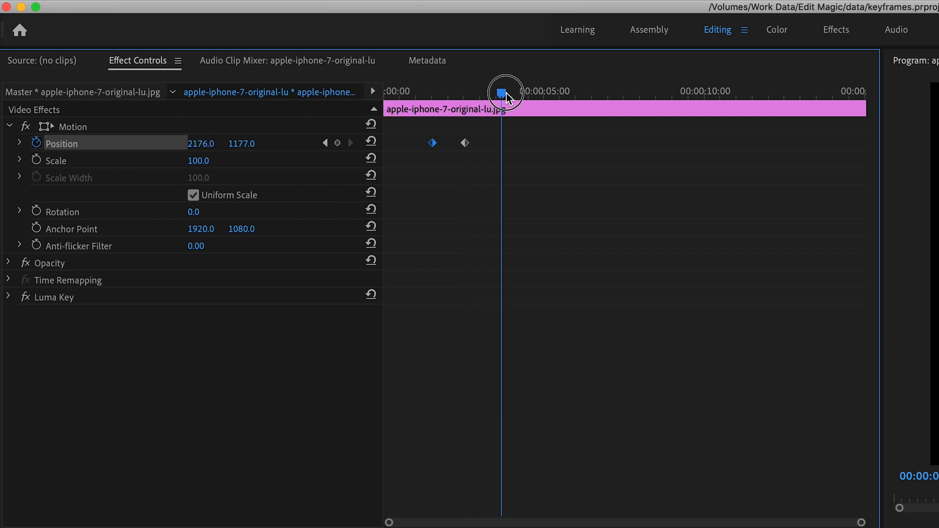
drag(201, 144, 261, 144)
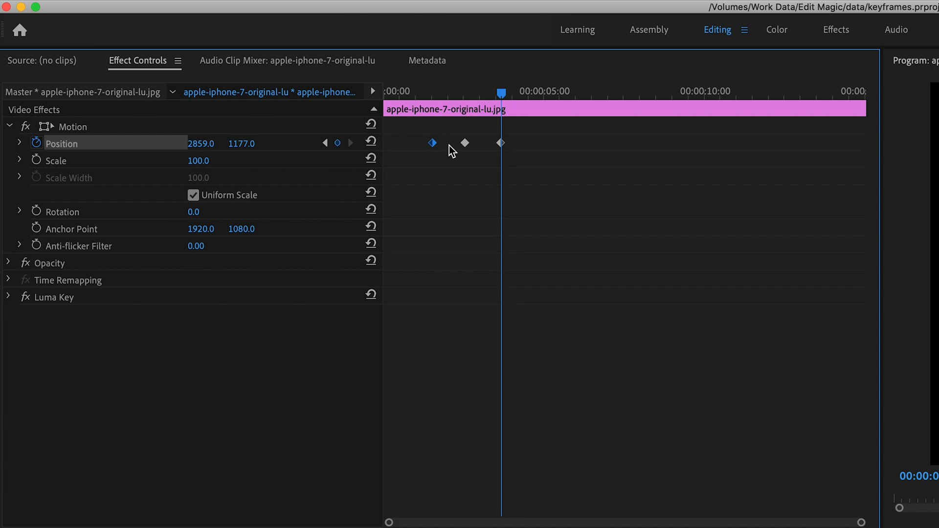
Step: Apply Ease Out to the first Position keyframe and Ease In to the last one at about 3.7 seconds
right_click(434, 147)
mouse_move(576, 292)
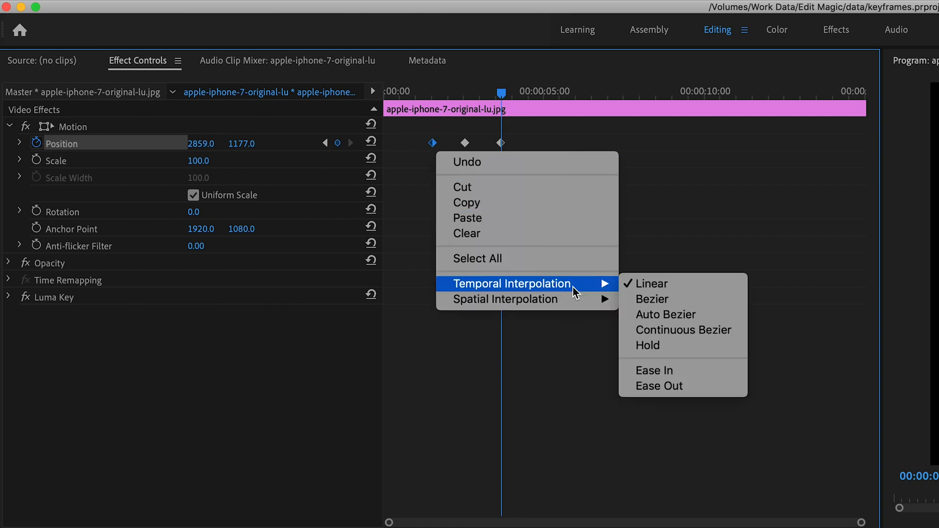
click(673, 388)
click(501, 143)
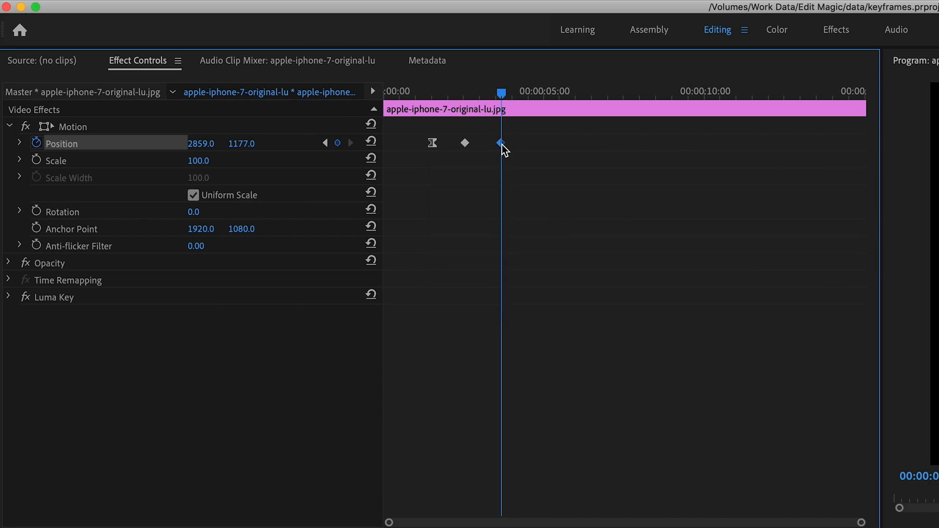
right_click(501, 144)
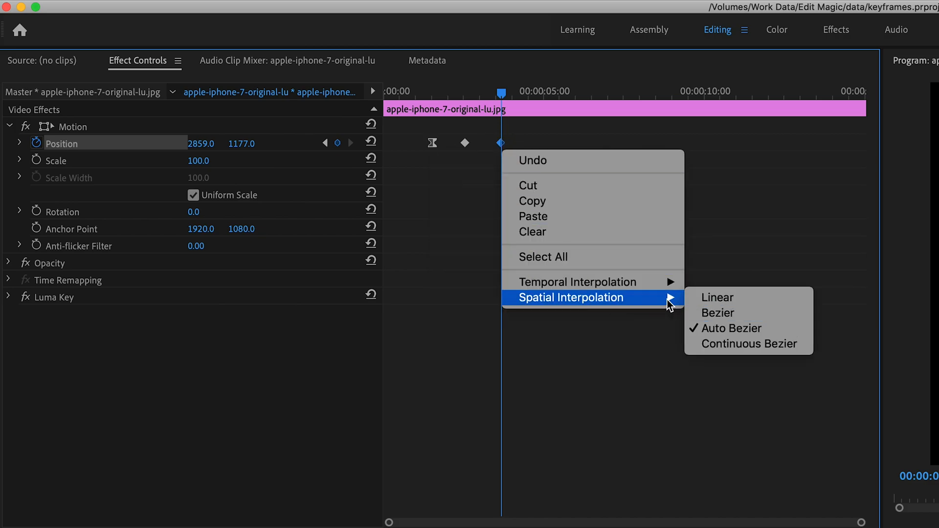
mouse_move(673, 283)
click(719, 370)
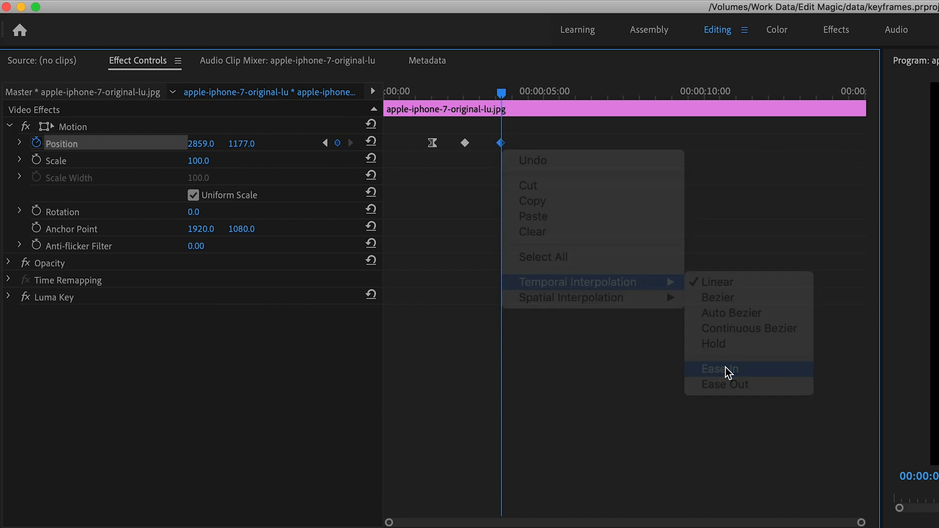
Step: Set the temporal interpolation of the middle Position keyframe to Bezier
right_click(466, 144)
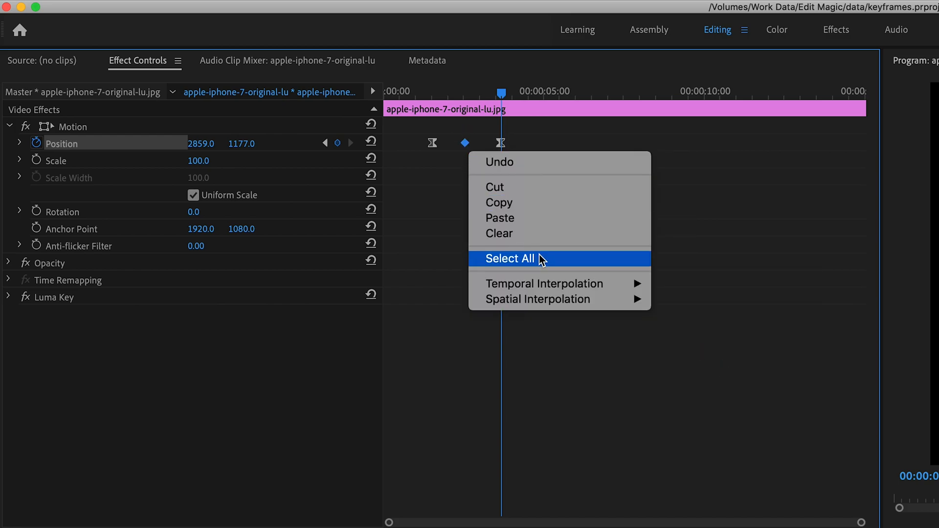
mouse_move(587, 286)
click(686, 299)
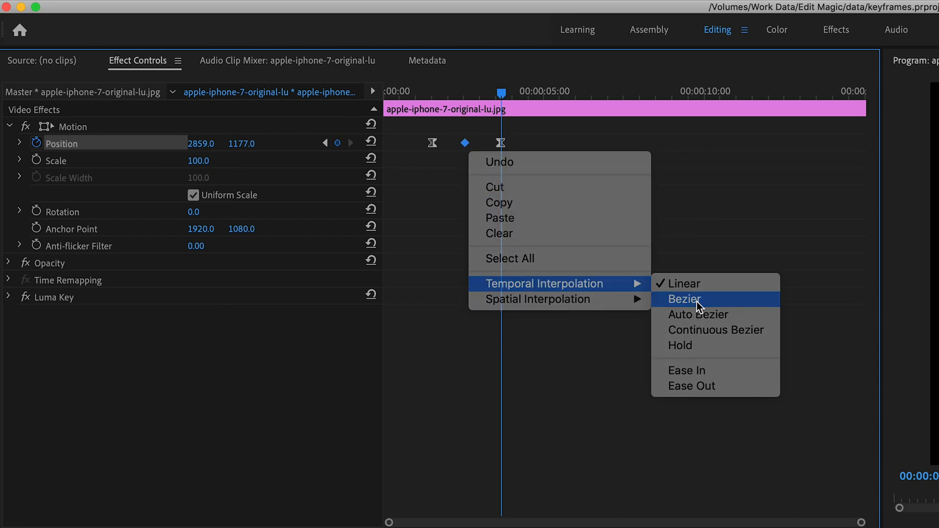
Step: Add Position keyframes with horizontal values of 3196, 3564 and 3966 at about 4.4, 5.2 and 6 seconds
drag(503, 92, 527, 94)
drag(202, 143, 223, 143)
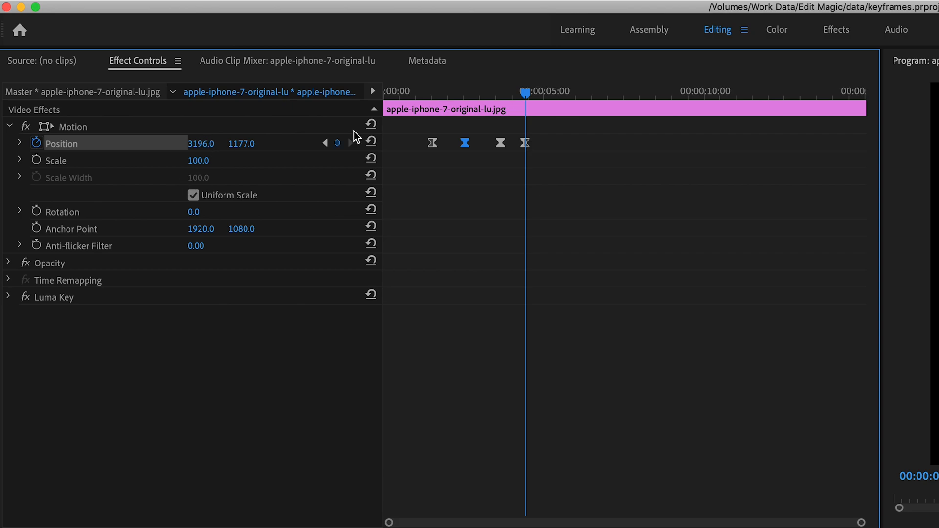
drag(525, 94, 555, 96)
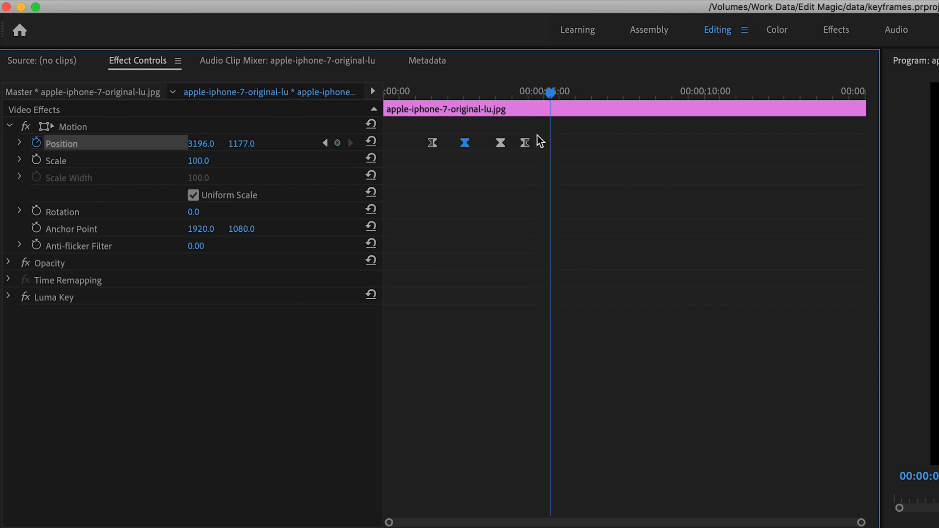
drag(196, 143, 214, 143)
drag(550, 94, 578, 96)
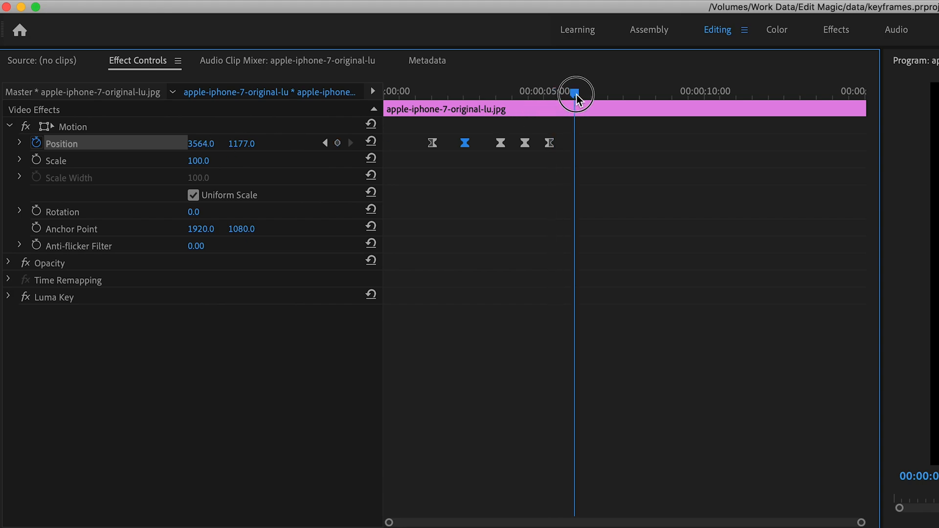
drag(191, 143, 262, 144)
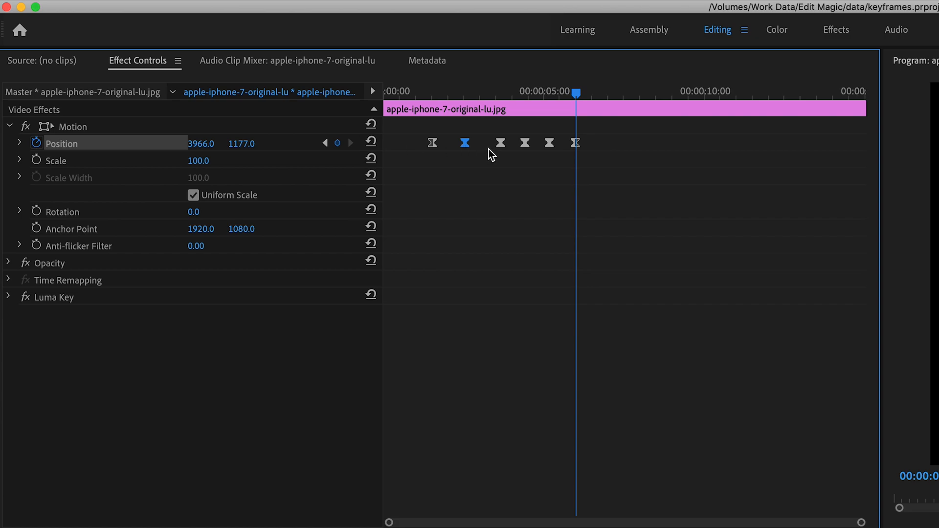
Step: Select the last three Position keyframes and set their temporal interpolation to Hold
click(628, 149)
drag(622, 140, 518, 157)
drag(628, 136, 527, 146)
right_click(527, 145)
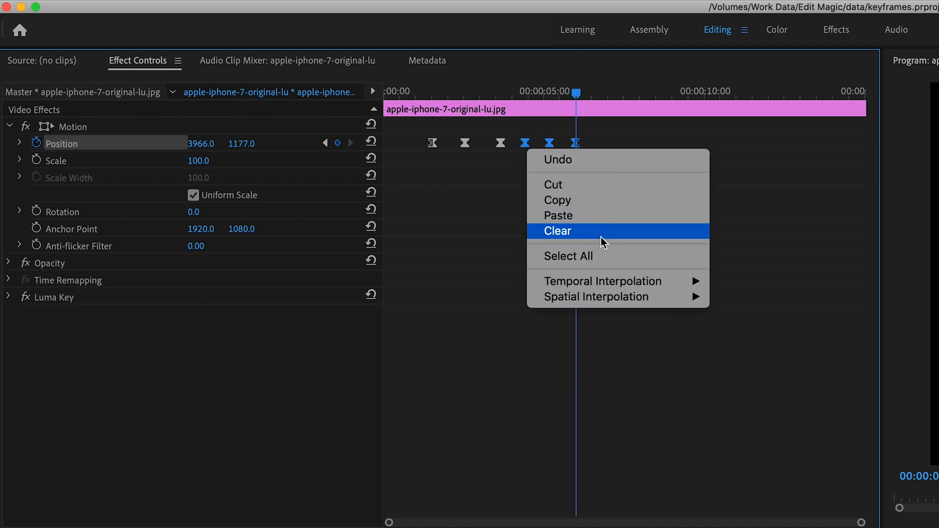
mouse_move(646, 282)
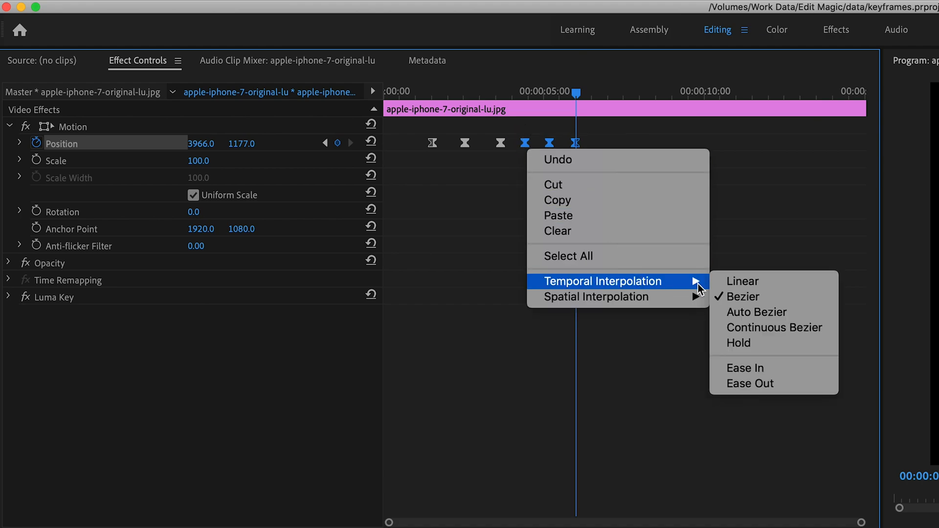
click(763, 347)
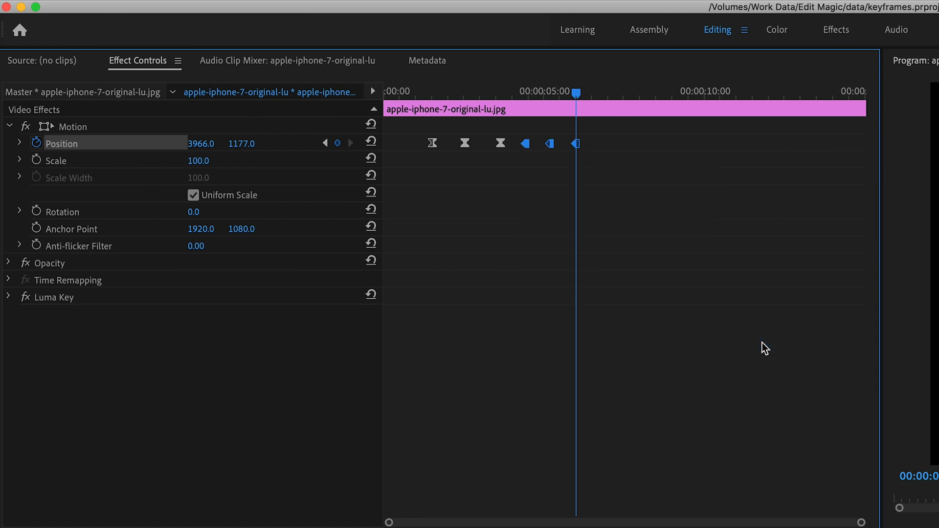
Step: Play the animation from near the first keyframe, and replay the Hold section to compare its motion
drag(577, 93, 439, 106)
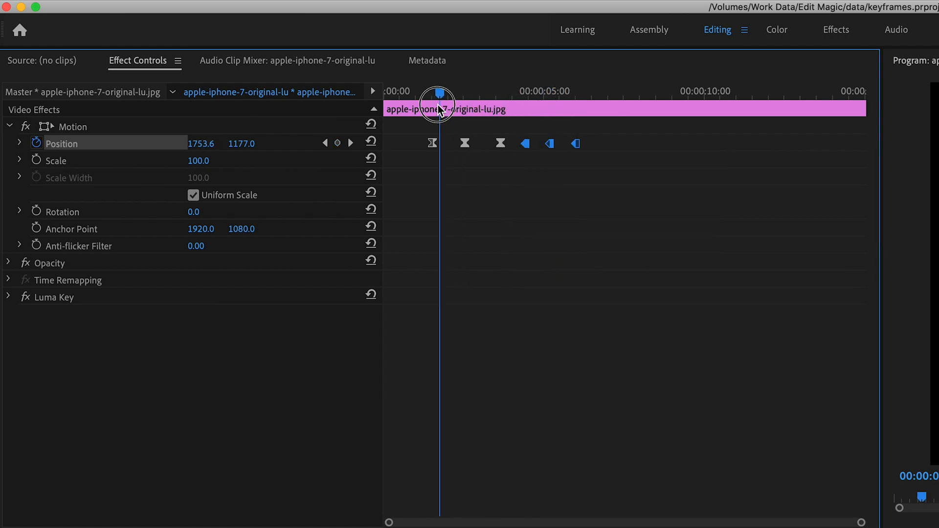
key(space)
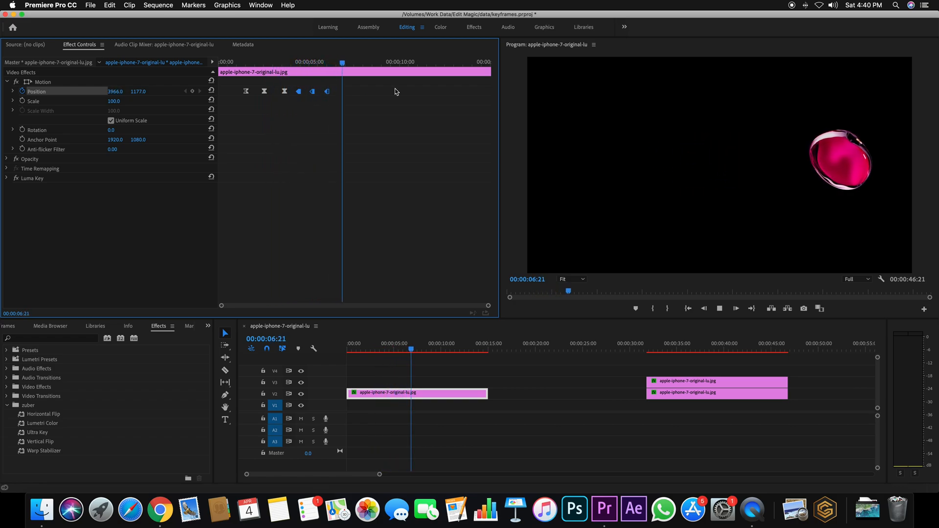
drag(348, 62, 298, 63)
key(space)
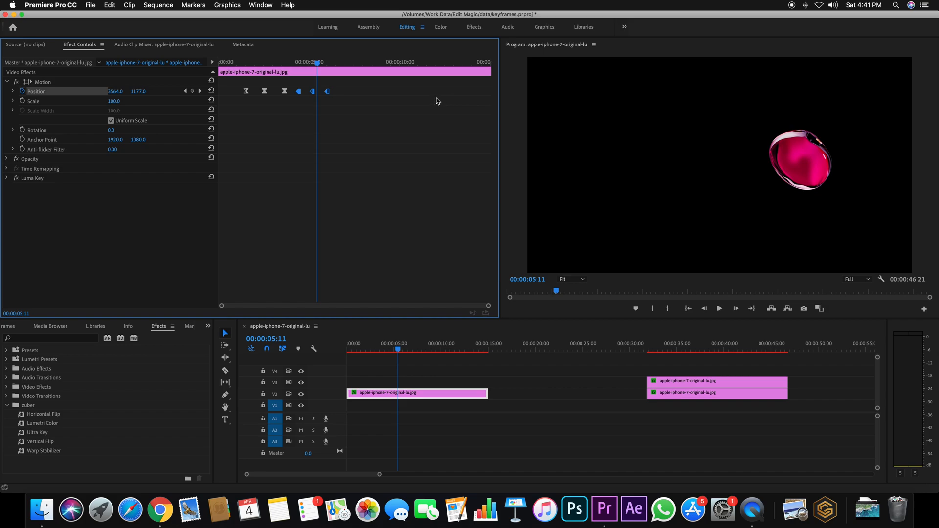
drag(315, 63, 296, 63)
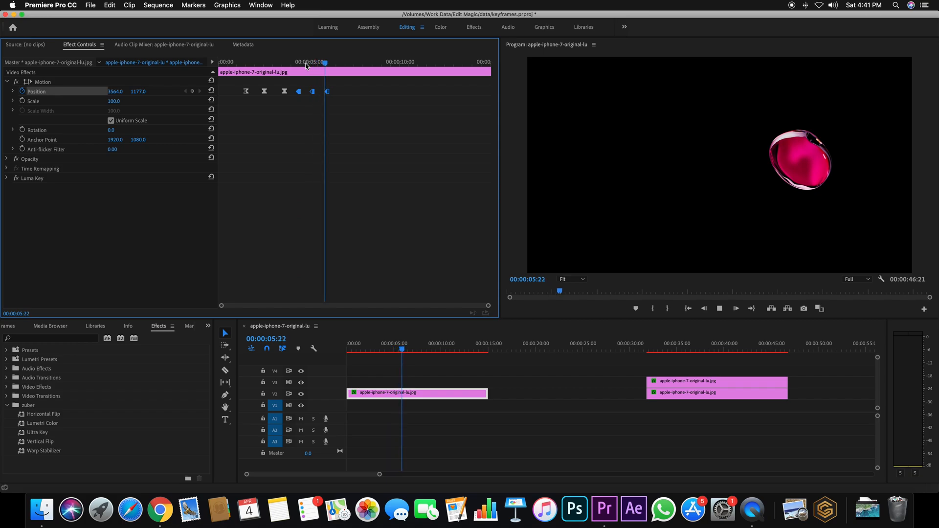
key(space)
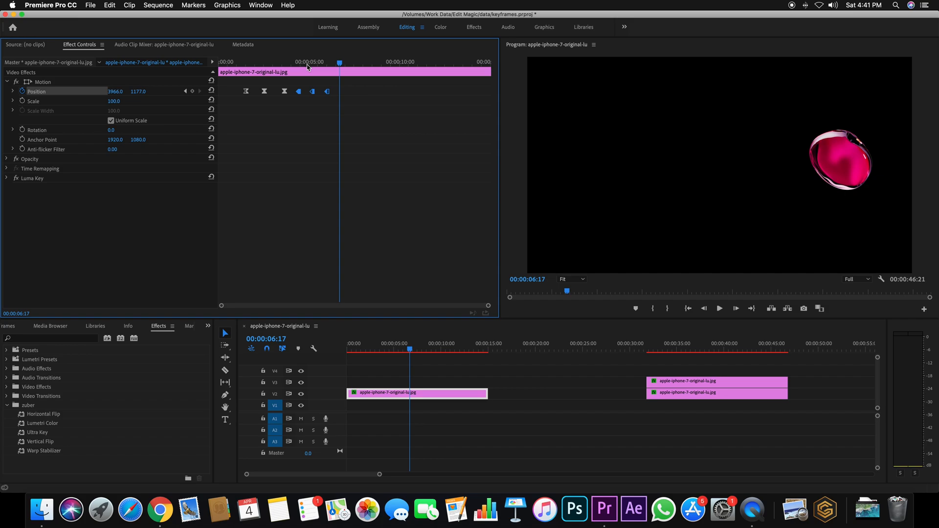
Step: Select and delete all the Position keyframes
drag(349, 65, 250, 92)
key(Delete)
drag(298, 63, 279, 71)
drag(333, 87, 245, 102)
key(Delete)
Step: Add a Position keyframe with horizontal value 1465 at 00:00:00:24 and one farther right at 00:00:01:14
drag(276, 65, 236, 62)
drag(112, 92, 62, 92)
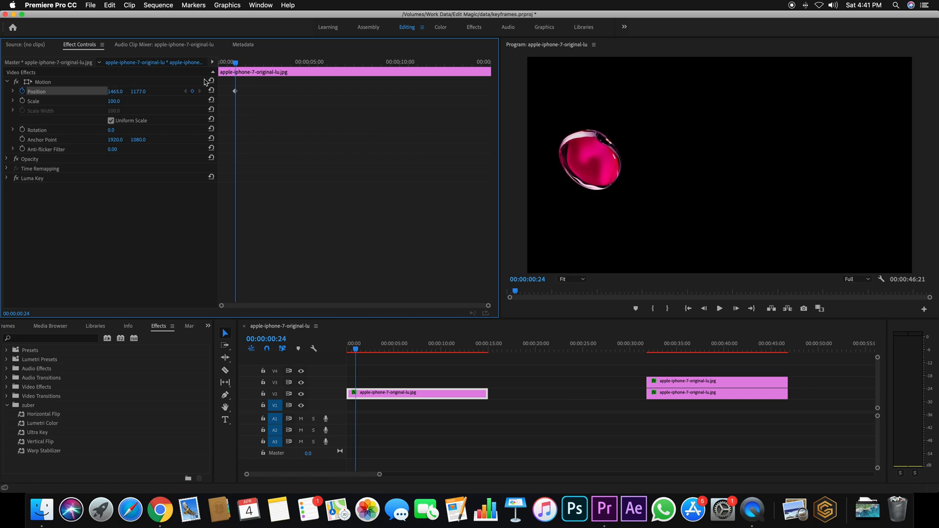
key(Right)
key(Right)
key(Right)
key(Right)
key(Right)
key(Right)
key(Right)
key(Right)
key(Right)
key(Right)
key(Right)
key(Right)
key(Right)
key(Right)
key(Right)
key(Right)
key(Right)
key(Right)
key(Right)
key(Right)
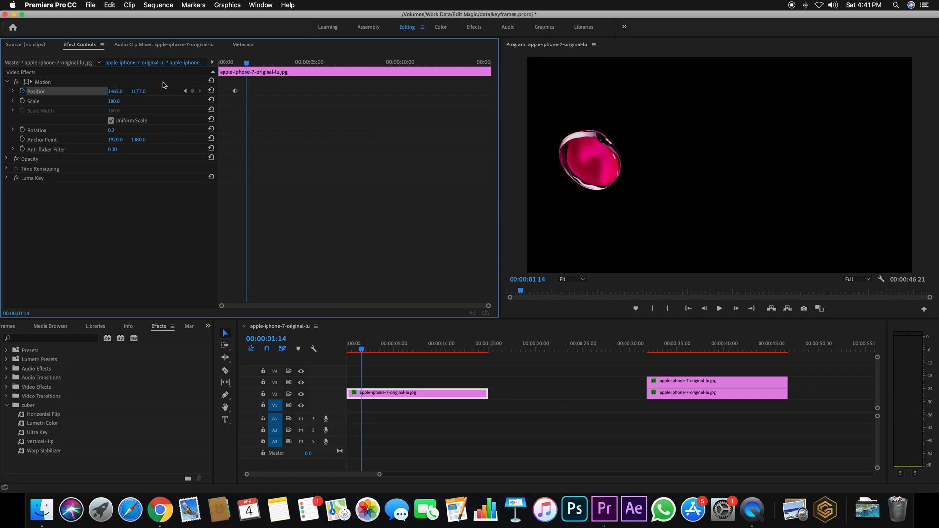
drag(118, 92, 294, 92)
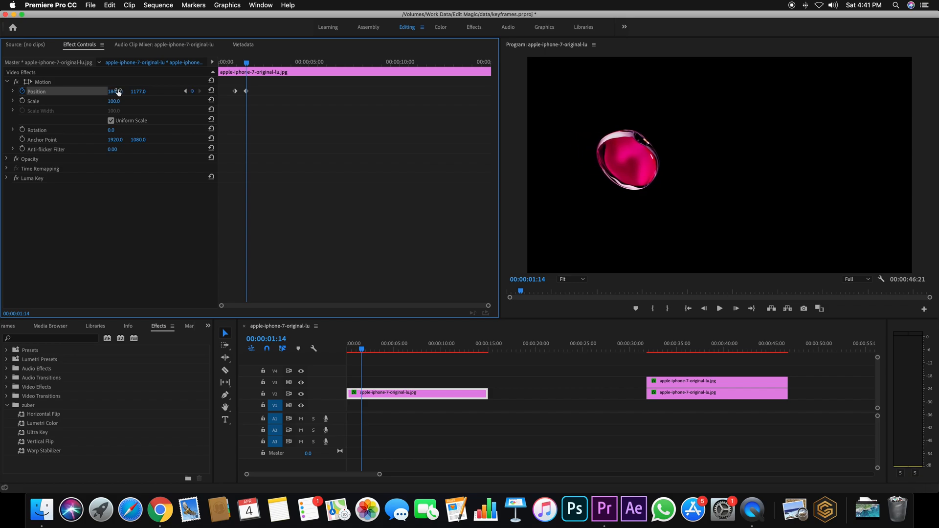
Step: Add Position keyframes with horizontal values of 2221 at 00:00:02:04, 2581 at 00:00:02:19 and 3096 at 00:00:03:11
mouse_move(247, 64)
mouse_down()
mouse_move(266, 64)
mouse_move(258, 64)
mouse_up()
drag(117, 92, 303, 92)
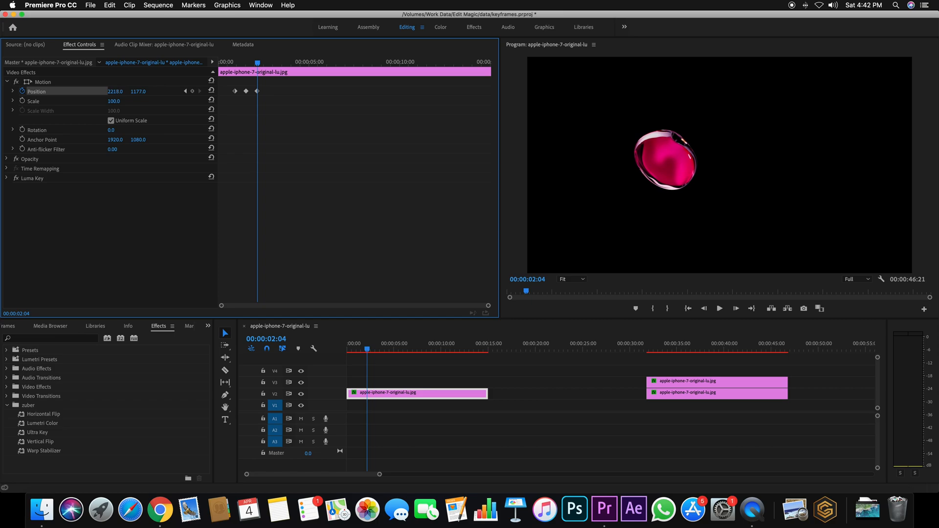
drag(257, 64, 268, 63)
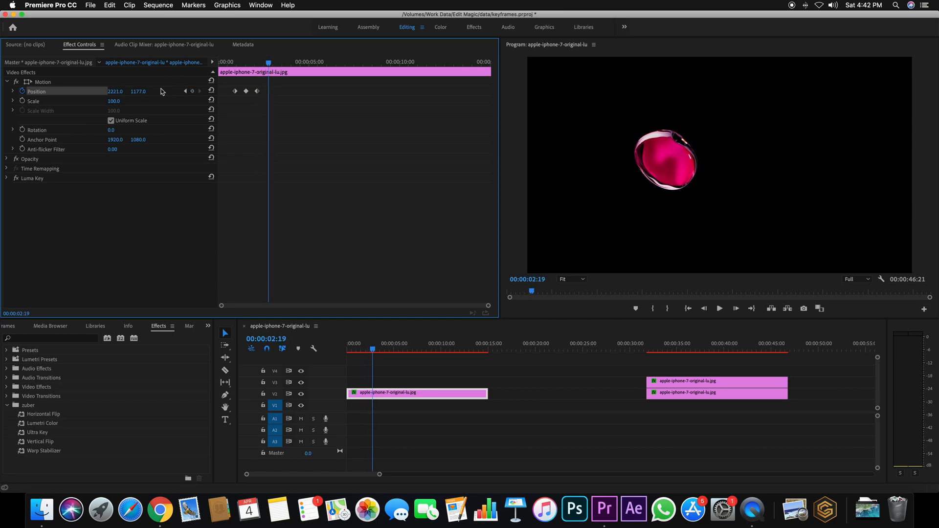
drag(115, 92, 280, 64)
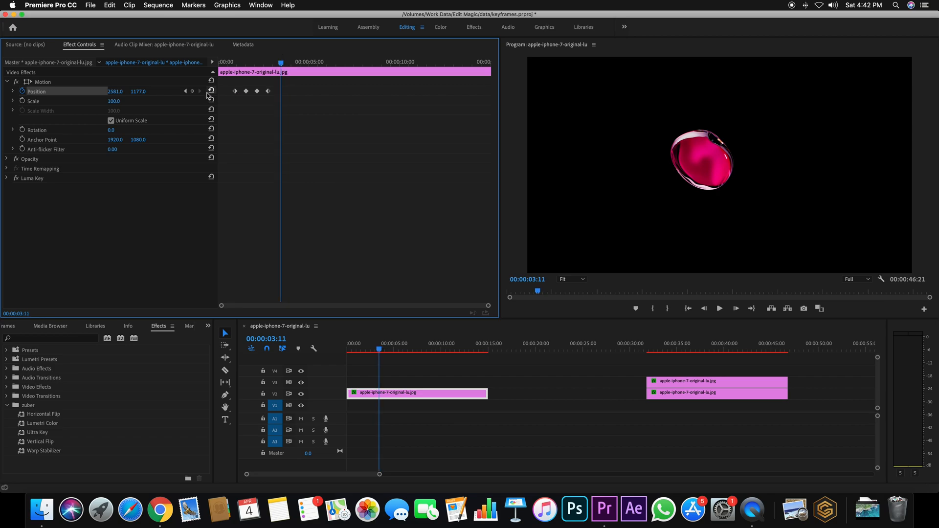
drag(120, 93, 333, 93)
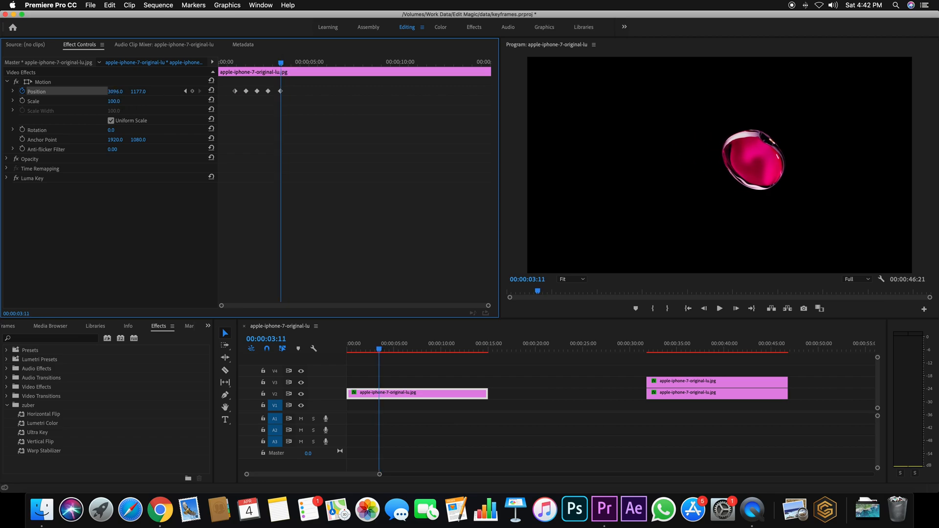
Step: Add Position keyframes with horizontal values of 3458 at 00:00:04:04 and 3967 at 00:00:04:18
drag(280, 64, 293, 64)
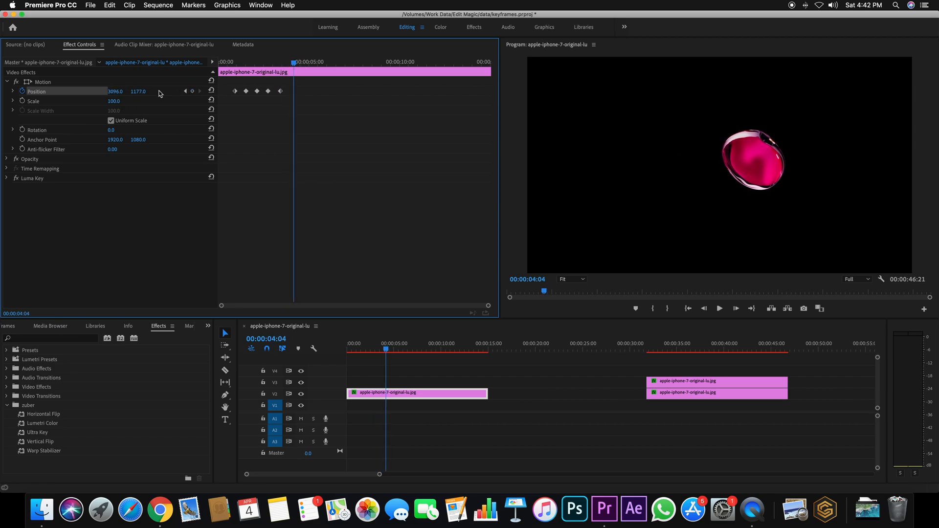
drag(117, 93, 181, 91)
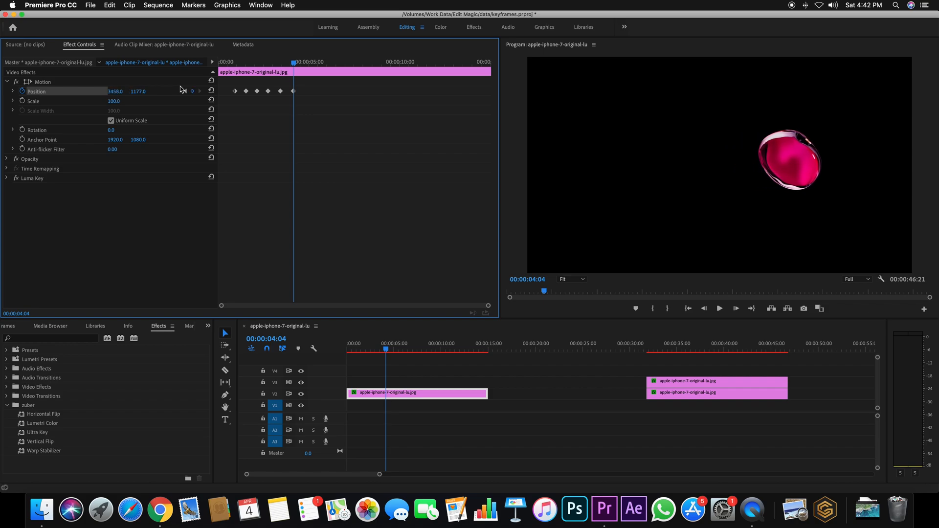
drag(295, 65, 303, 65)
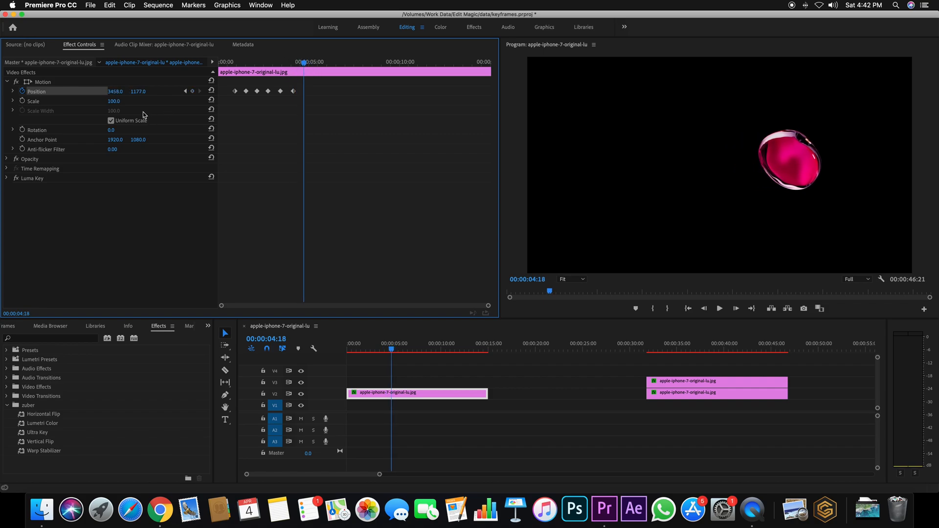
drag(109, 93, 179, 93)
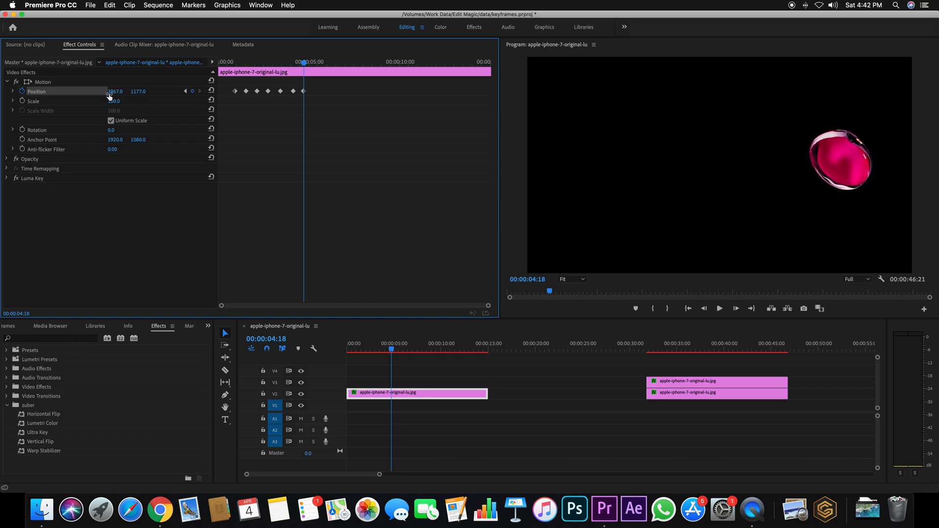
Step: Select all seven Position keyframes and set their temporal interpolation to Hold
drag(307, 64, 235, 105)
right_click(237, 93)
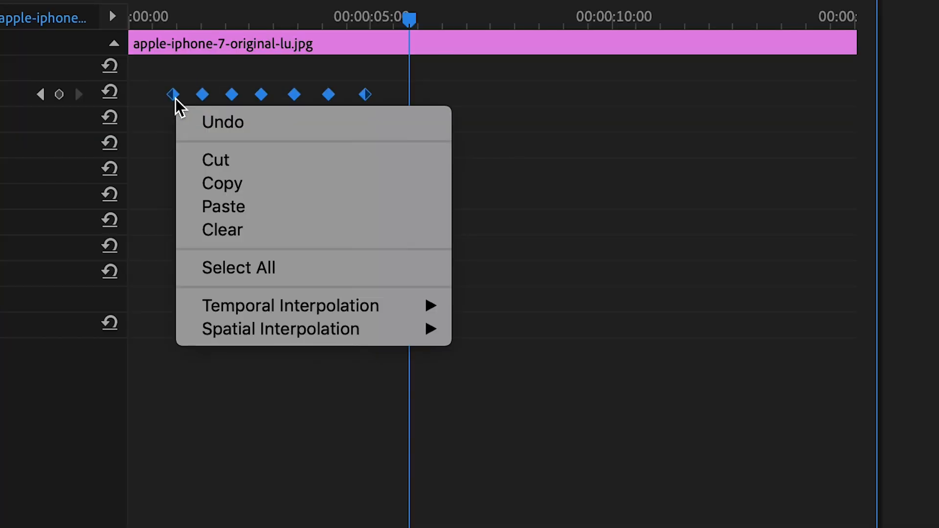
mouse_move(438, 308)
click(552, 404)
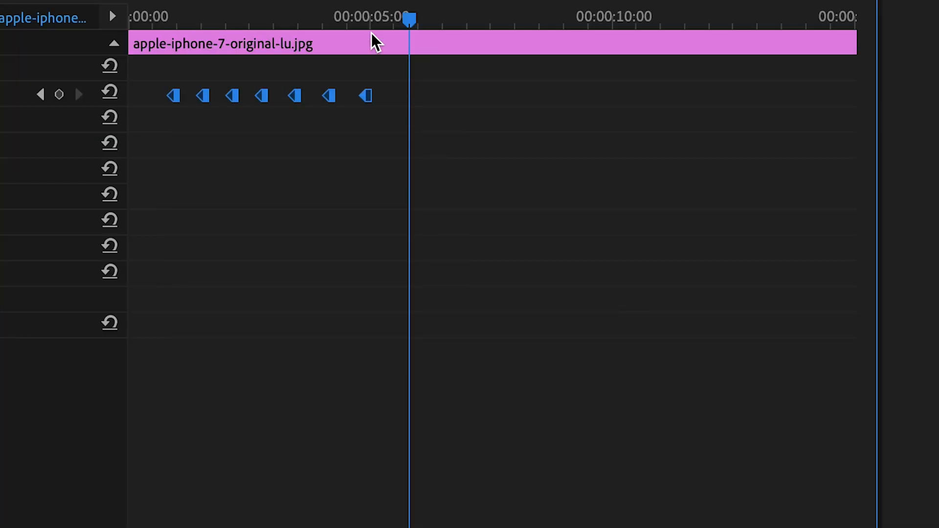
Step: Scrub through the clip to review the stepped motion, ending at 00:00:05:00
click(415, 11)
drag(416, 14, 433, 73)
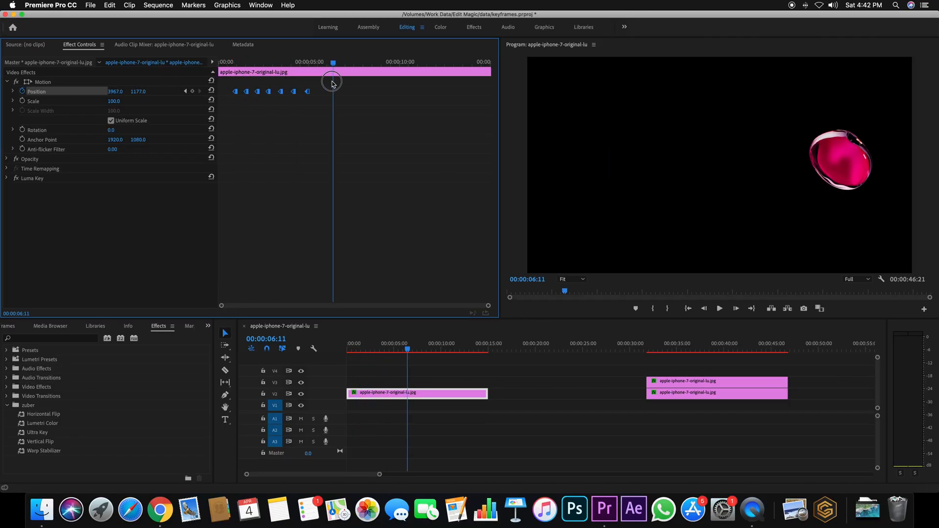
drag(332, 83, 237, 82)
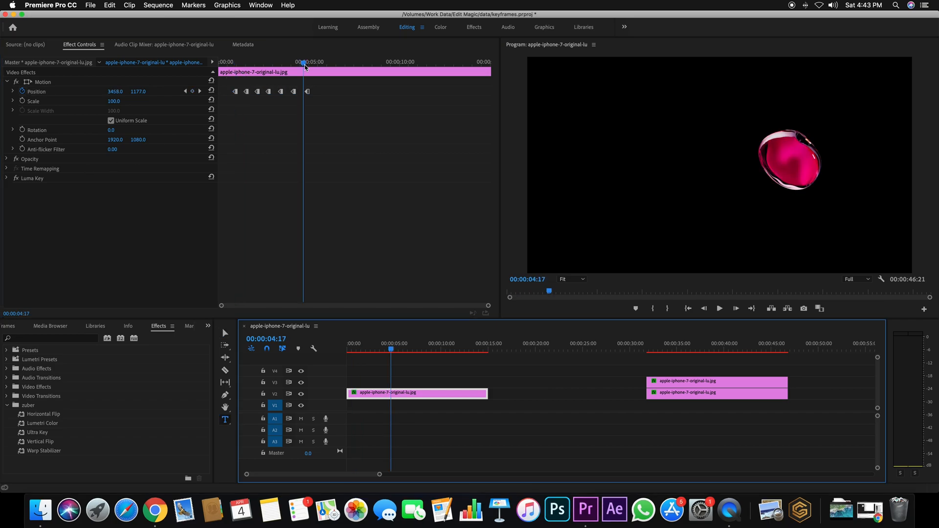
drag(306, 67, 309, 63)
Step: Add a text layer reading "Loading" below the bubble at 00:00:03:04 with the Type tool
click(383, 394)
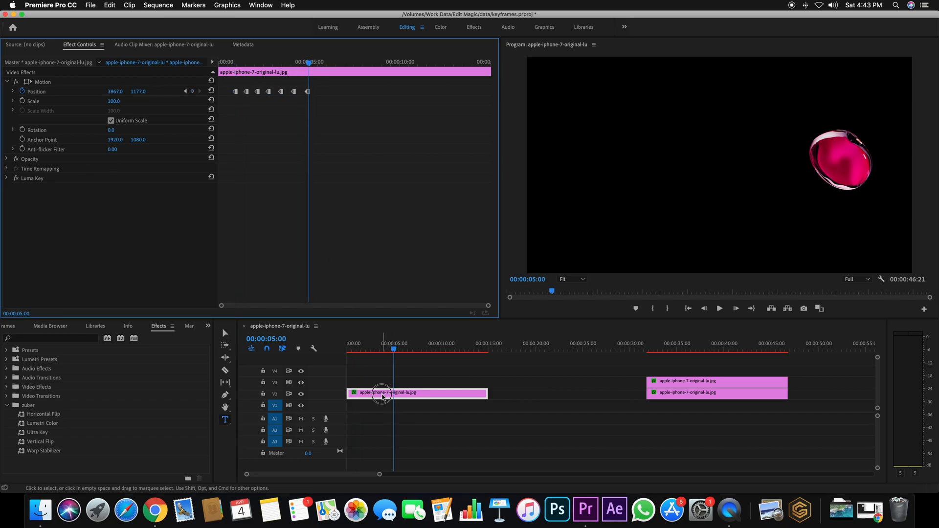
drag(392, 347, 377, 349)
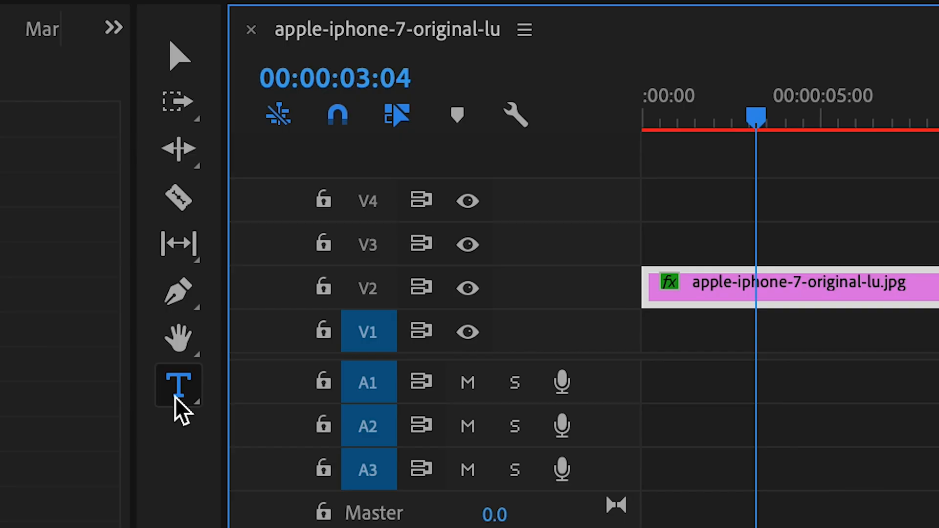
click(180, 398)
click(193, 68)
click(183, 401)
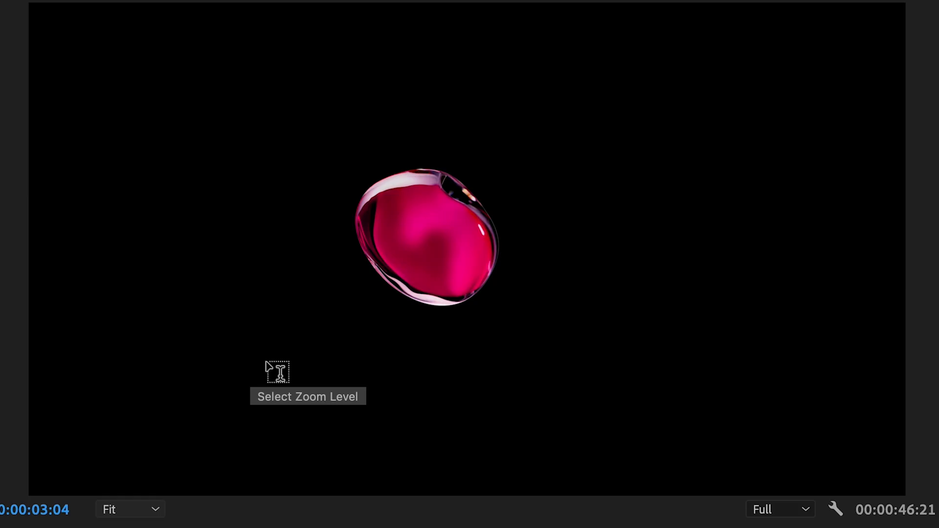
click(267, 362)
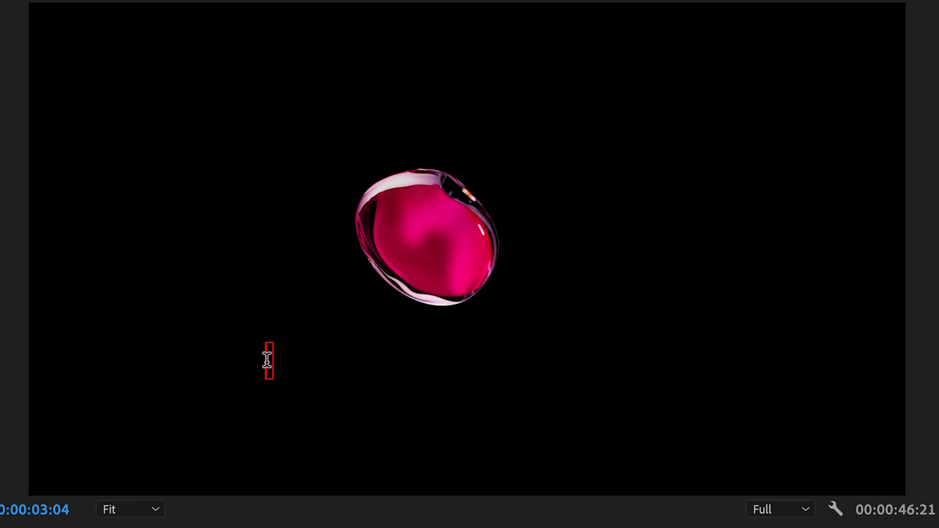
text(Load)
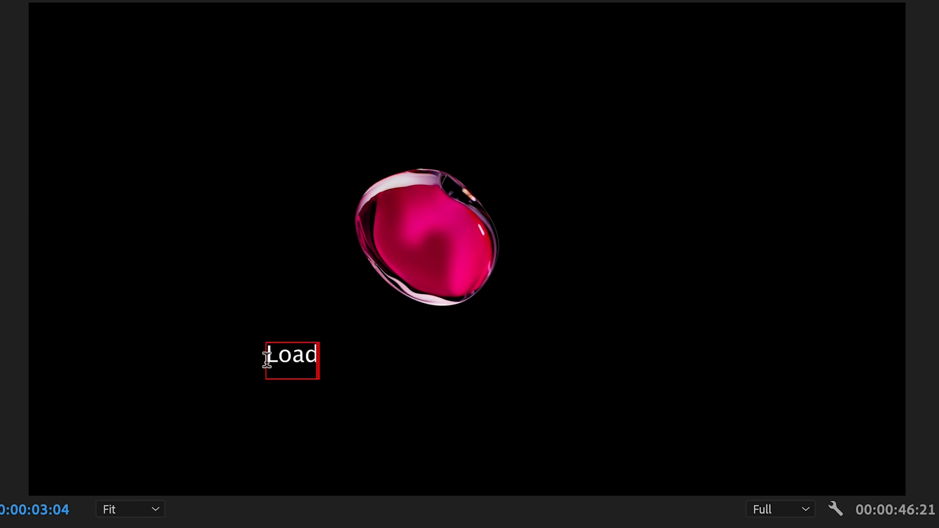
text(ing)
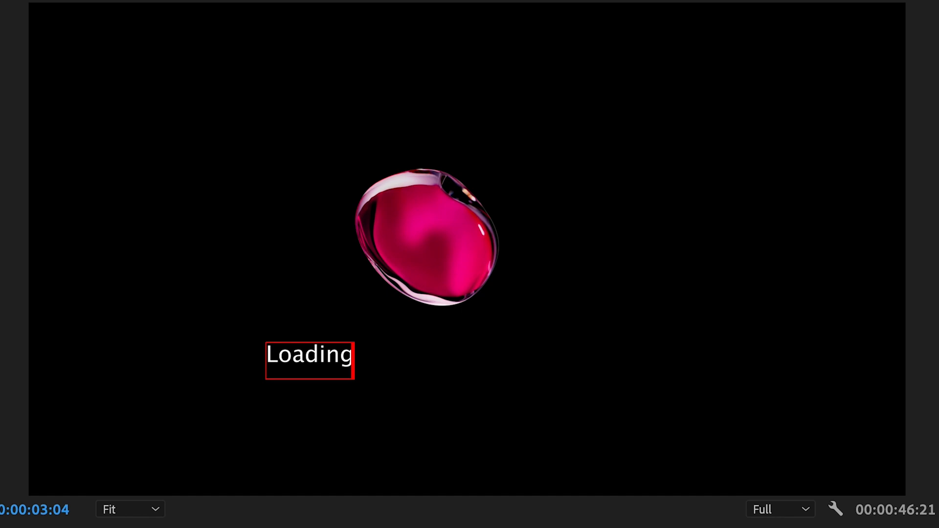
Step: Enlarge the "Loading" text to roughly twice its size and move it centrally beneath the bubble
key(Escape)
drag(321, 378, 625, 453)
drag(499, 377, 440, 399)
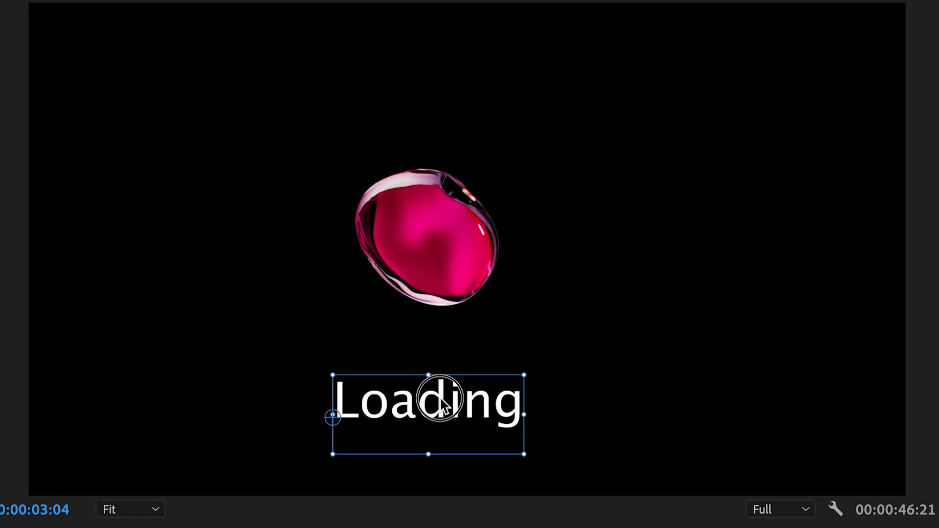
Step: Append five spaced dots to the "Loading" text and recenter it beneath the bubble
double_click(507, 407)
click(522, 407)
text(. . . . .)
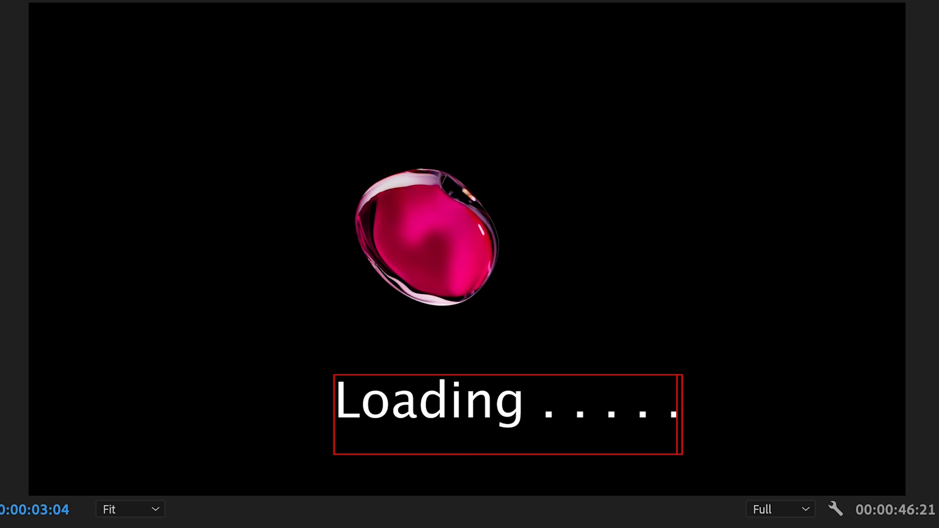
key(Escape)
drag(552, 451, 483, 444)
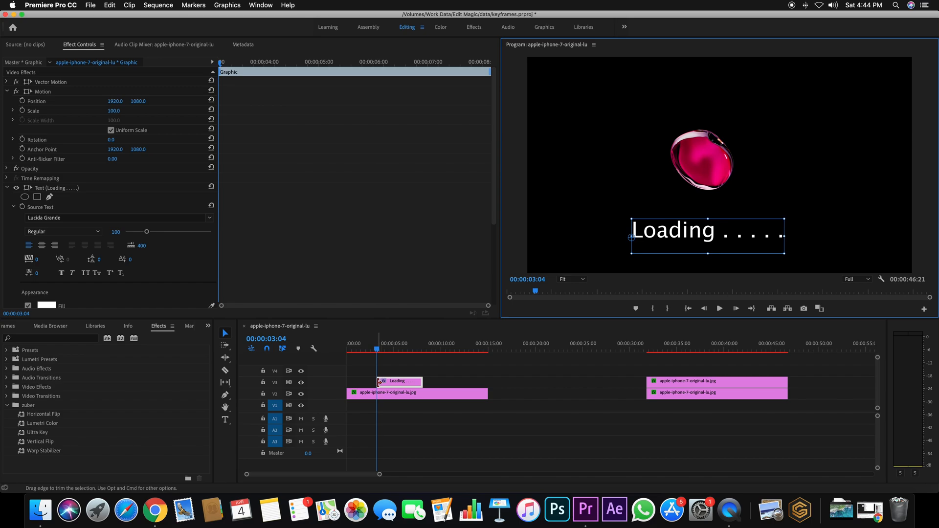
Step: Move the Loading text clip to the start of the sequence and extend its end to about 00:00:14:00
drag(378, 382, 349, 383)
click(458, 383)
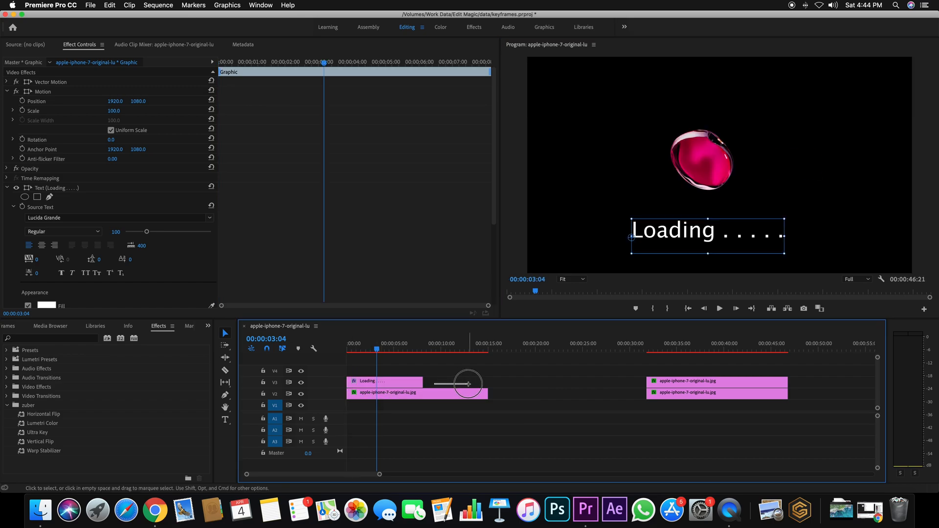
drag(419, 382, 478, 382)
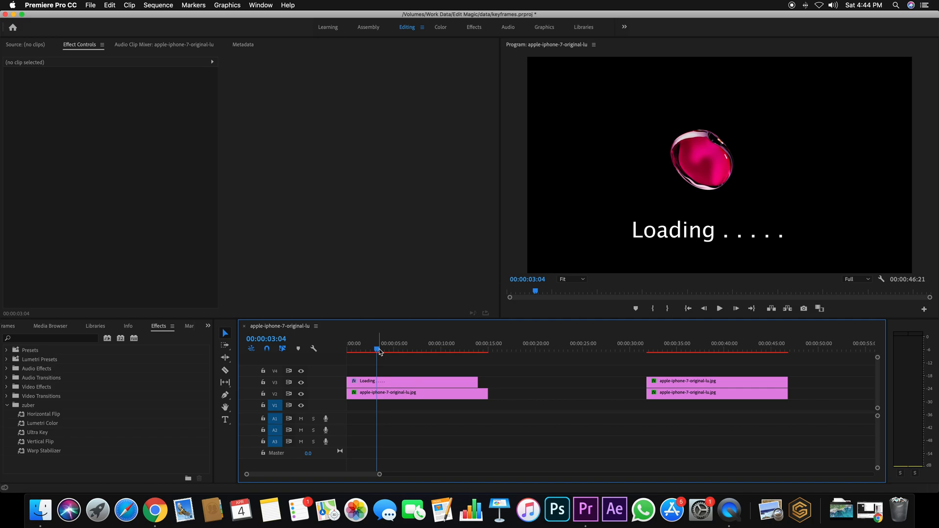
Step: Select the bubble clip on V2, play its stepped motion from the first Position keyframe, and scrub back across the keyframes to 00:00:01:15
click(390, 384)
click(384, 392)
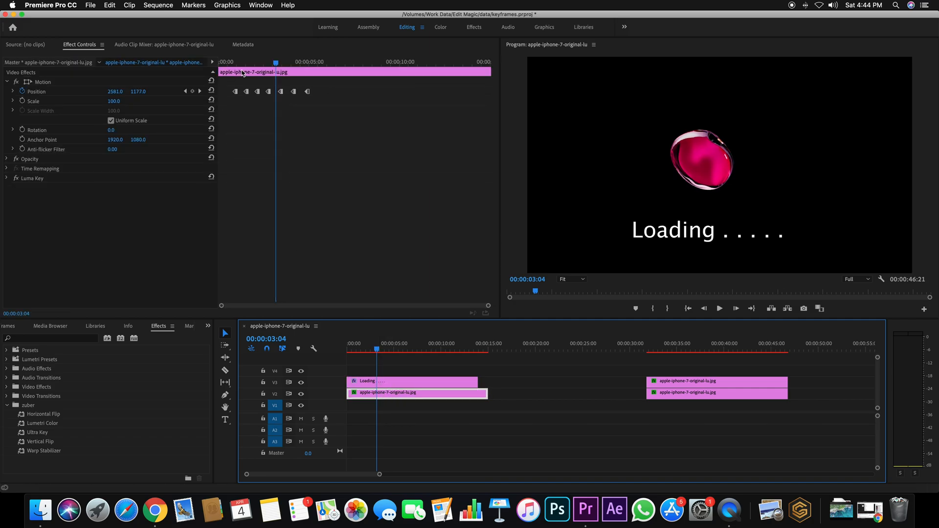
click(236, 62)
key(space)
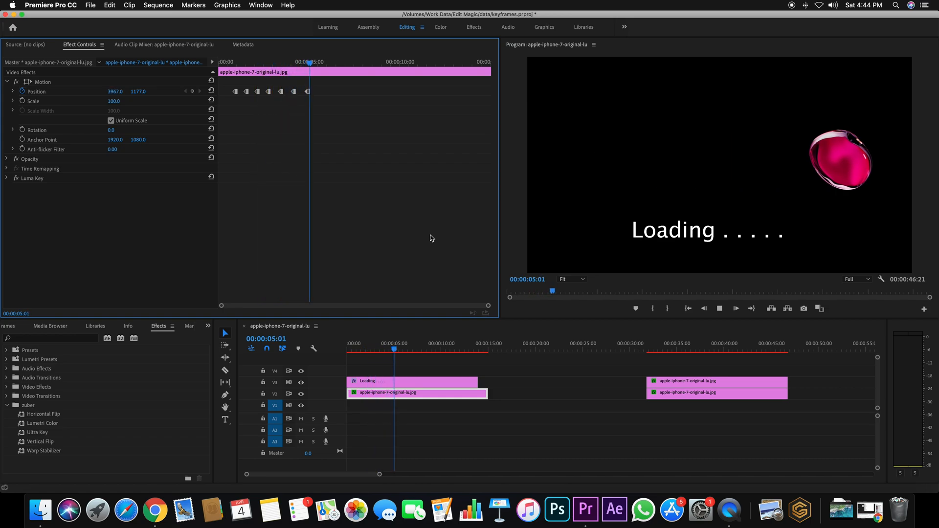
click(323, 62)
drag(323, 62, 240, 73)
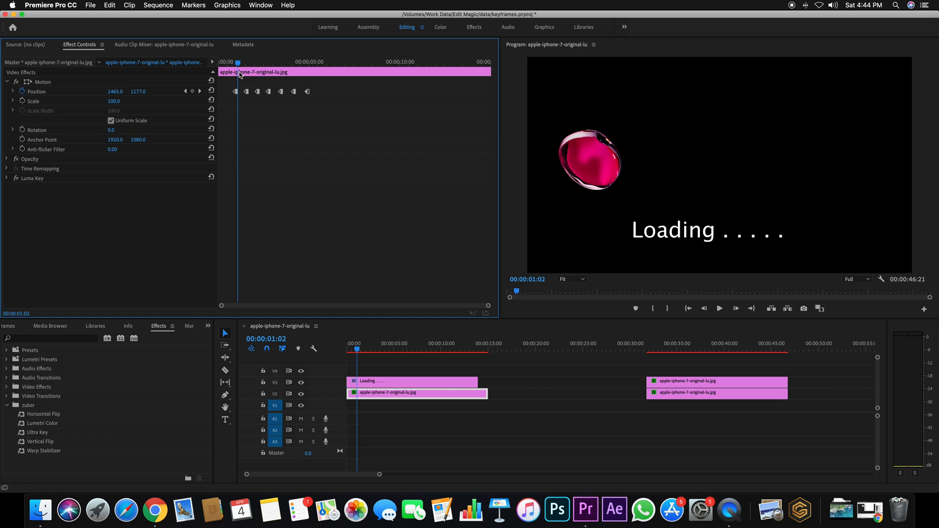
drag(239, 74, 235, 65)
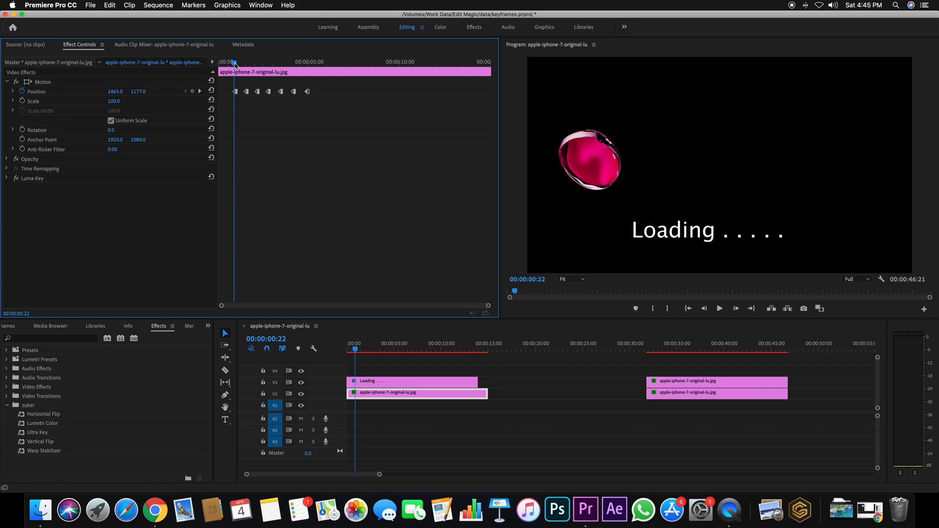
drag(235, 65, 277, 69)
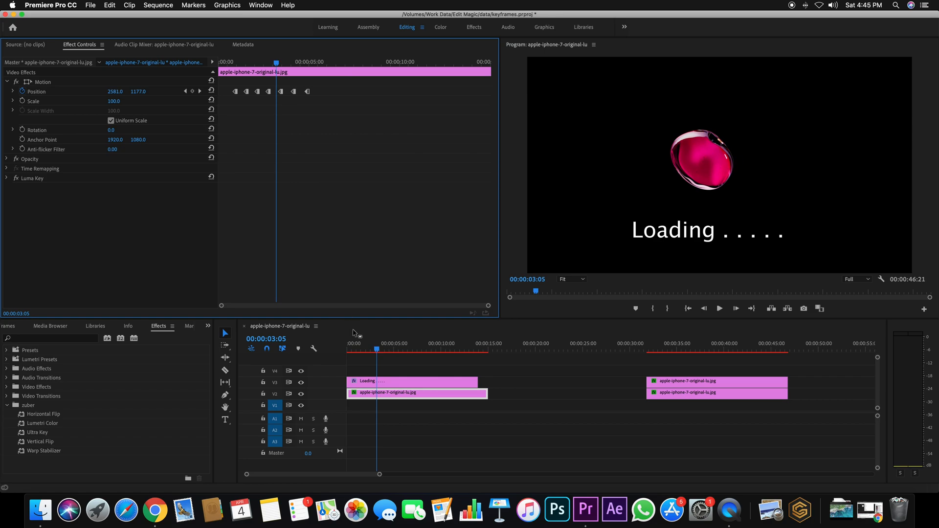
drag(278, 63, 248, 62)
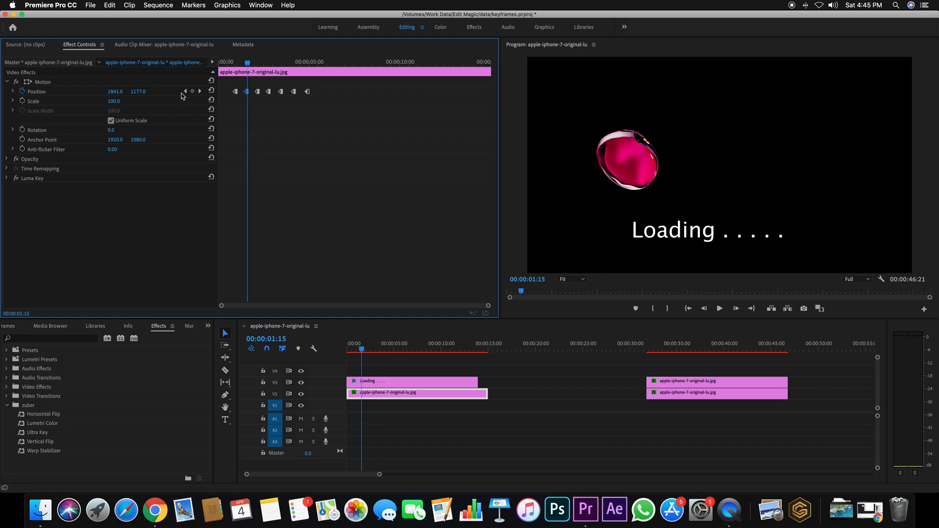
Step: Select the first Position keyframe and compare the keyframe controls with the playhead on it and just past it
click(184, 92)
drag(248, 64, 238, 66)
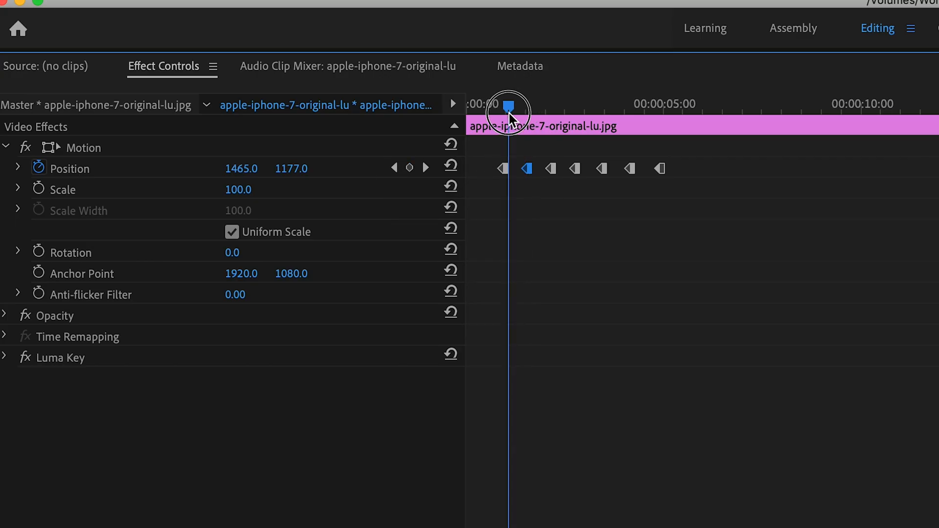
drag(509, 115, 503, 123)
click(503, 172)
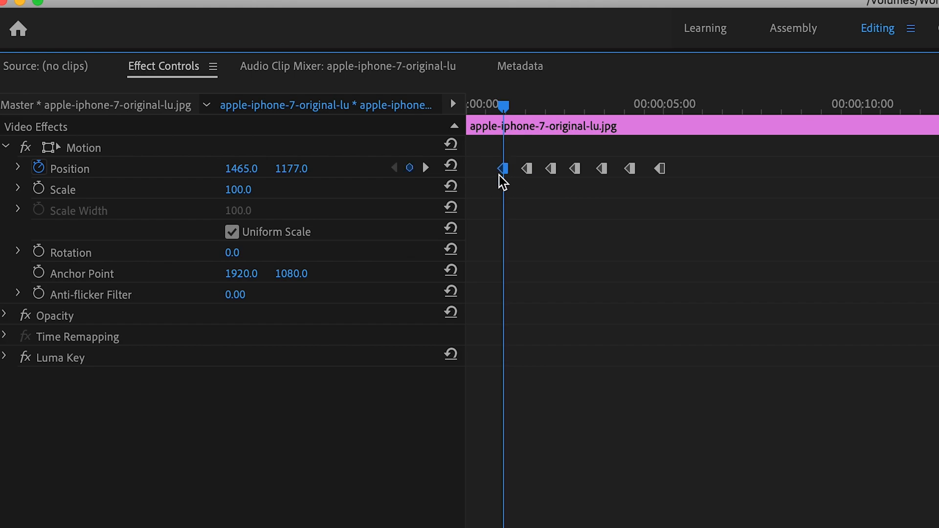
drag(504, 104, 514, 112)
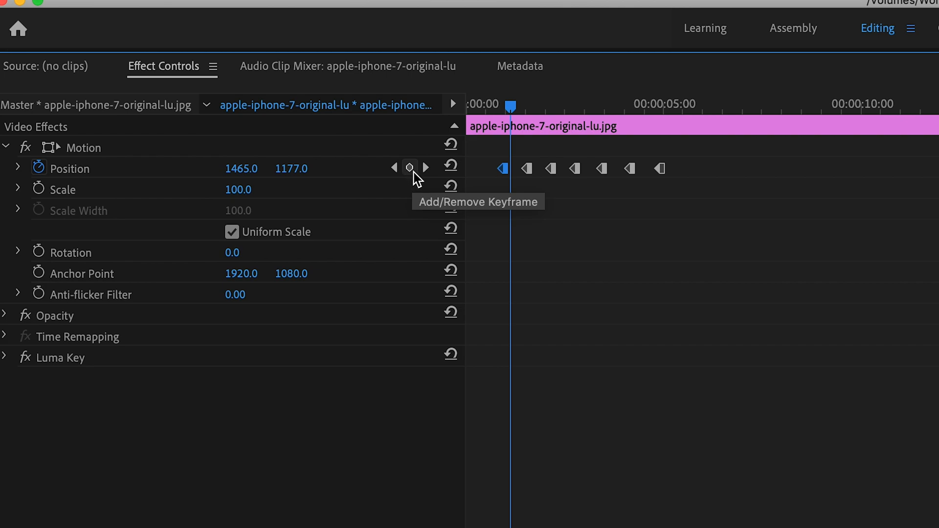
drag(510, 105, 503, 111)
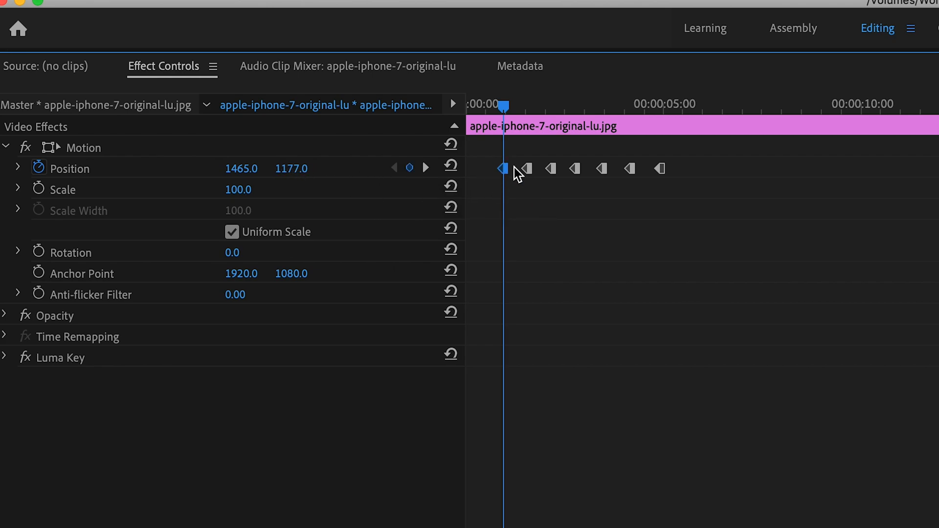
Step: Try raising the vertical Position value between the first two keyframes to add a keyframe, and undo it
drag(503, 105, 517, 106)
drag(292, 169, 293, 168)
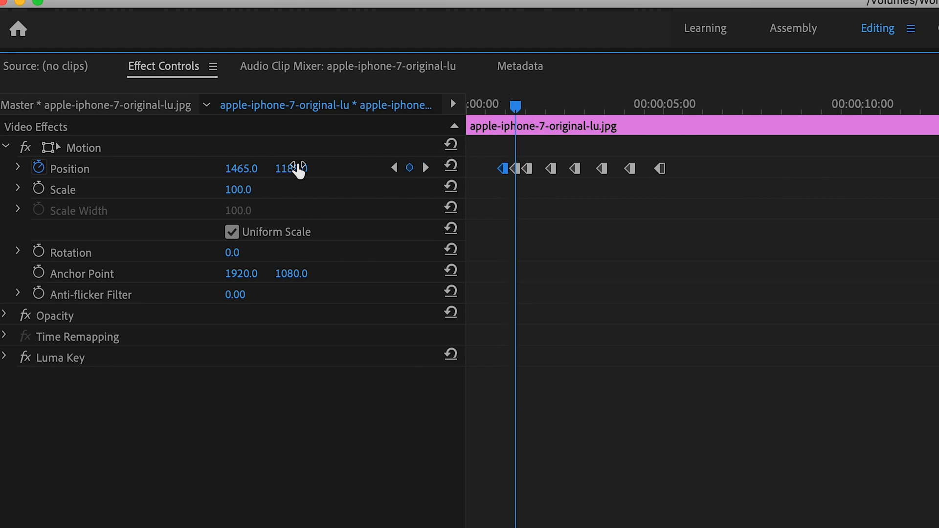
key(super+z)
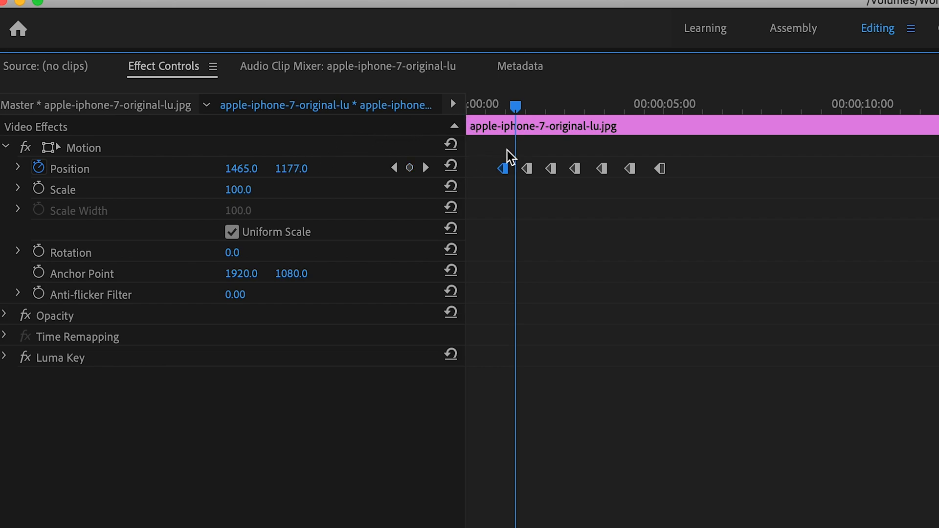
Step: Step back and forth between the second and third Position keyframes, and select the second one at 00:00:01:14
drag(520, 109, 532, 112)
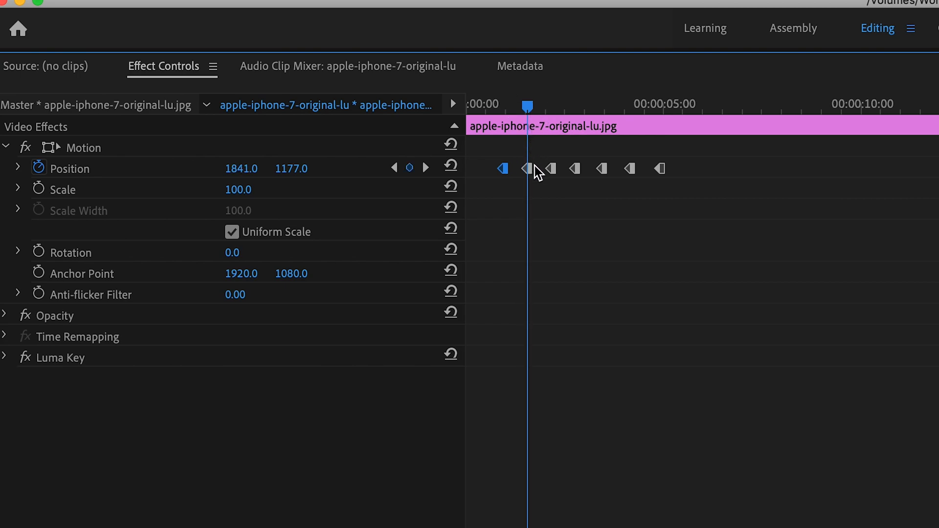
click(426, 169)
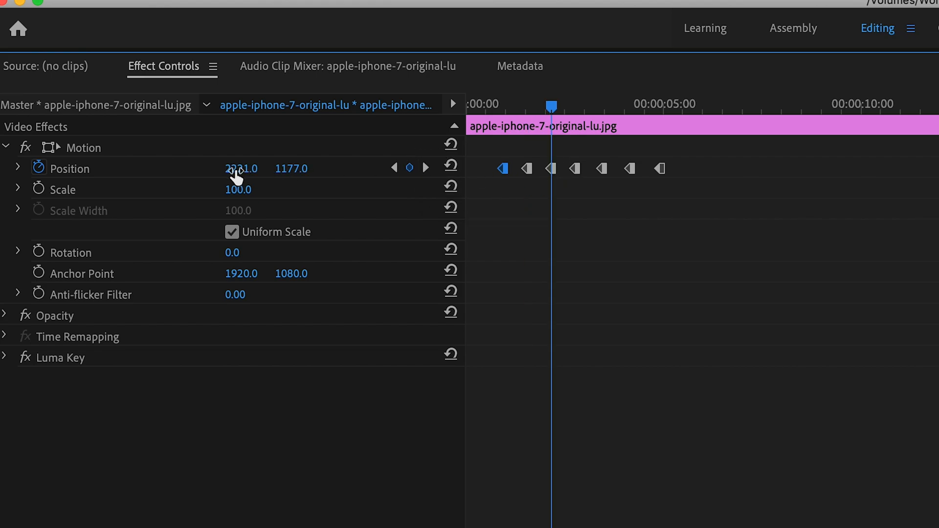
click(394, 169)
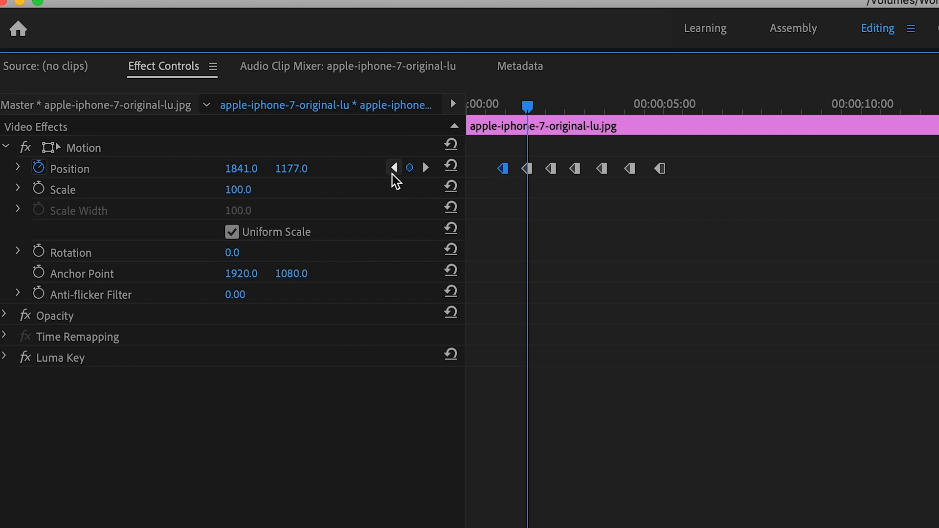
drag(534, 112, 557, 118)
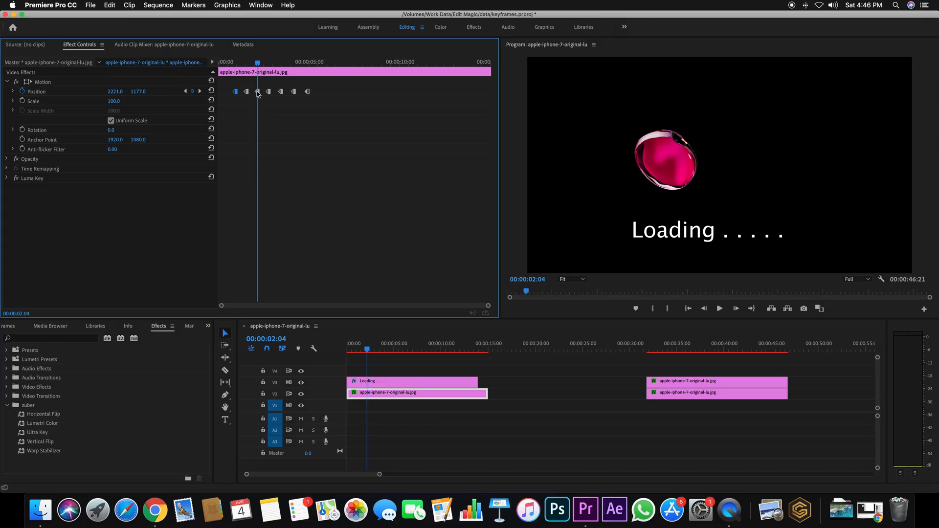
click(185, 91)
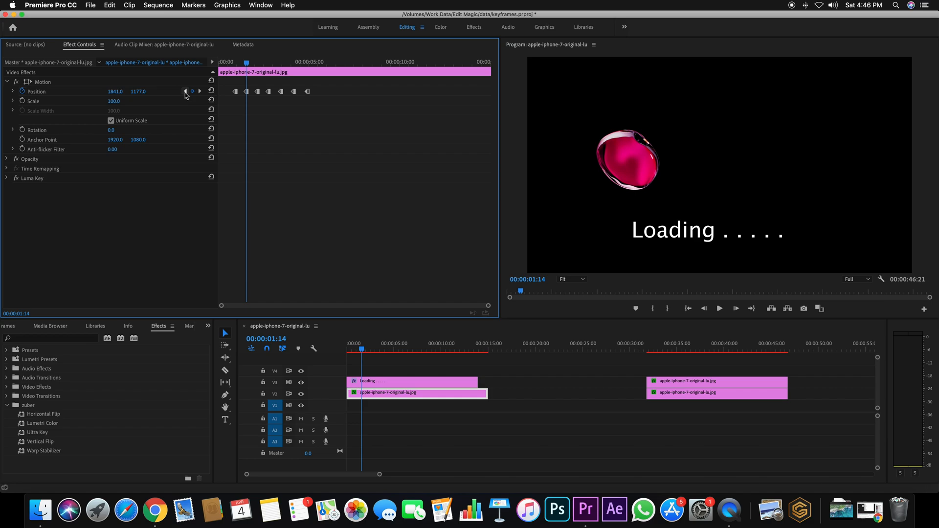
click(247, 91)
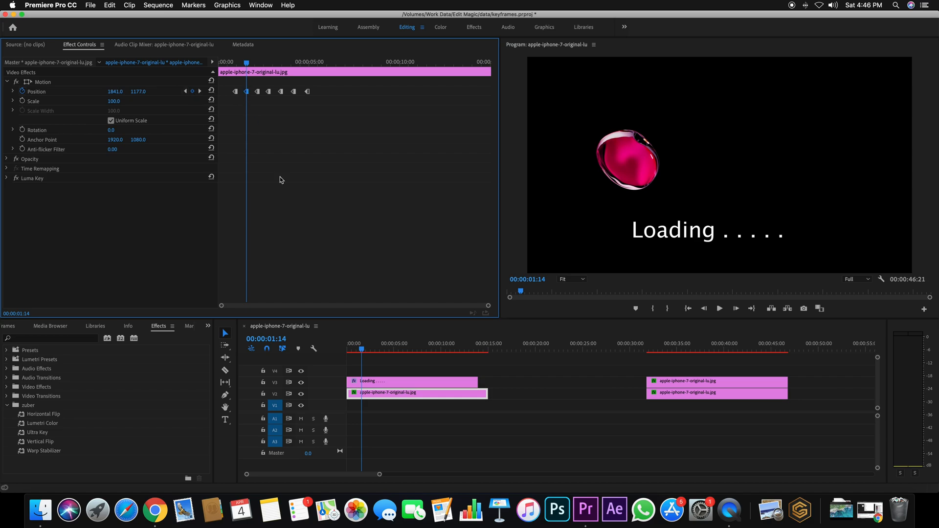
Step: Apply Lumetri Color to the V2 bubble clip from Basic Correction in the Color workspace, keeping Temperature at 0.0
click(396, 398)
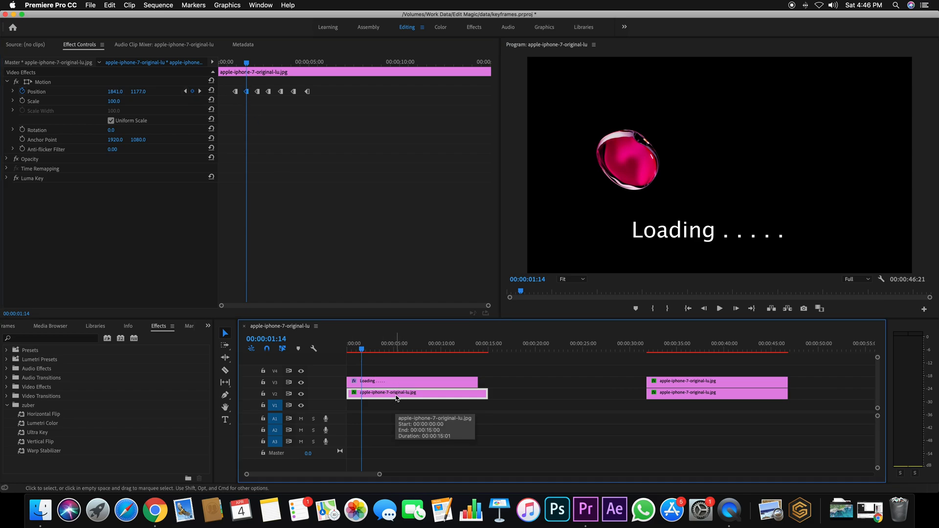
click(441, 28)
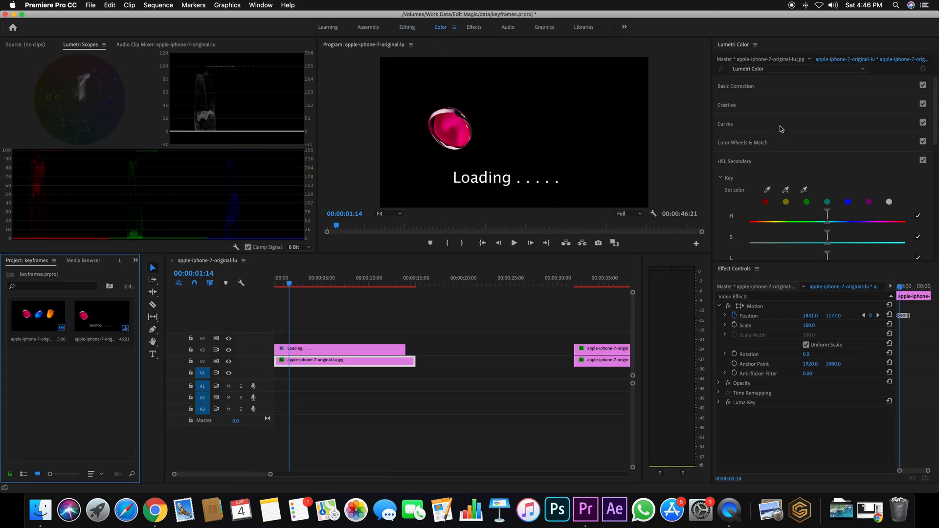
click(749, 90)
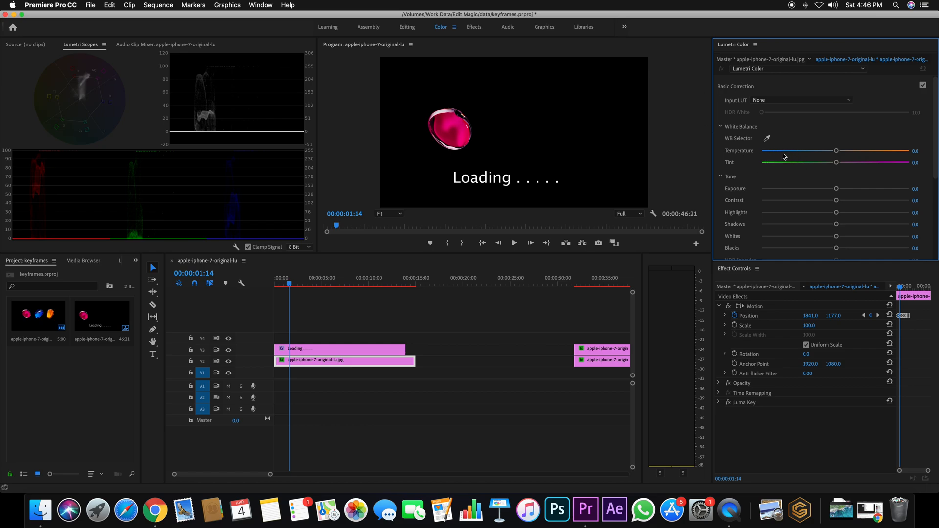
click(837, 152)
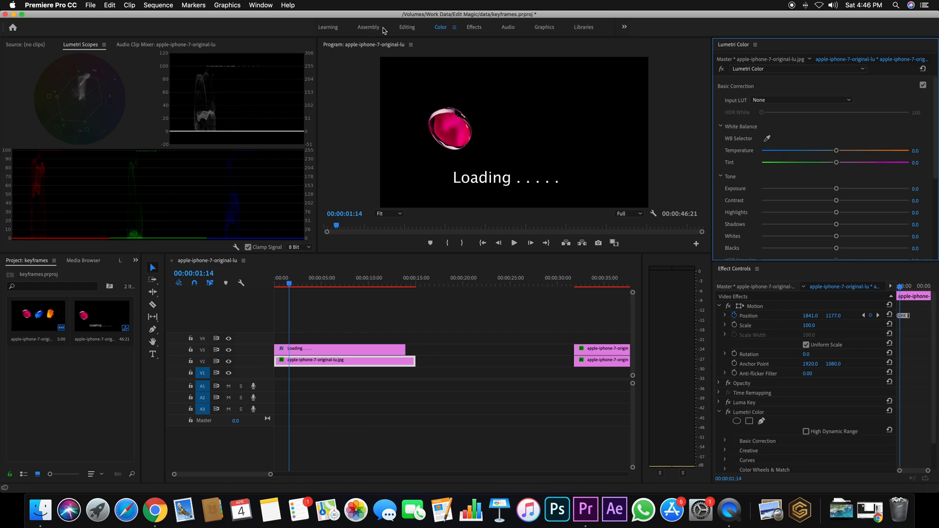
Step: Return to the Editing workspace and expand the clip's Lumetri Color Basic Correction parameters down to the Tone settings
click(407, 28)
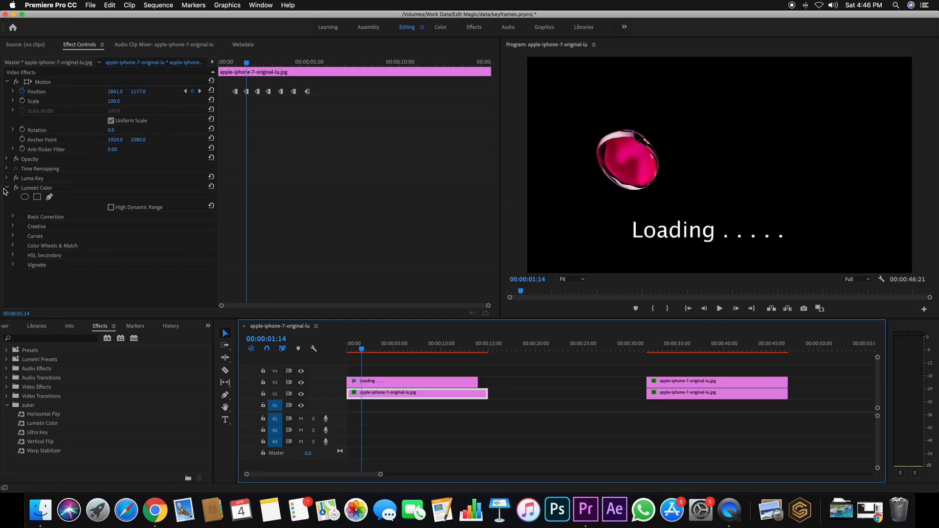
click(13, 217)
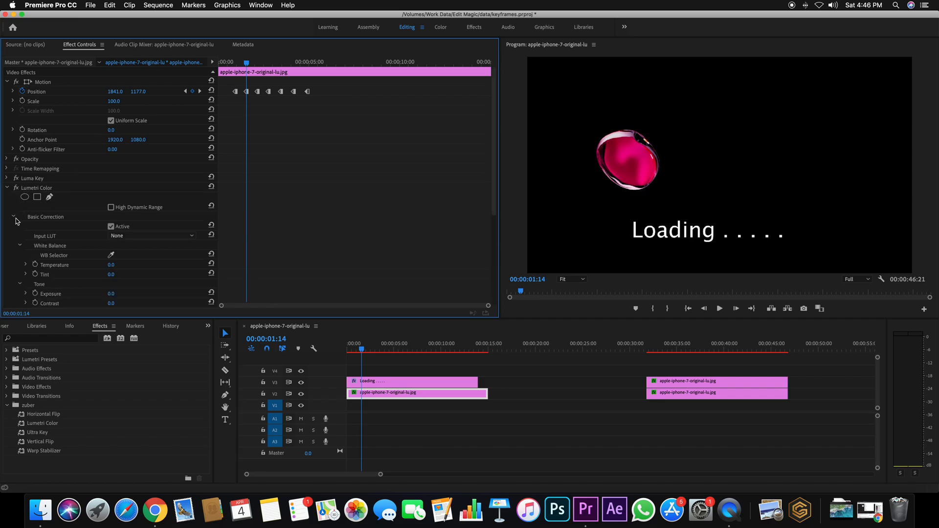
scroll(148, 258, down, 3)
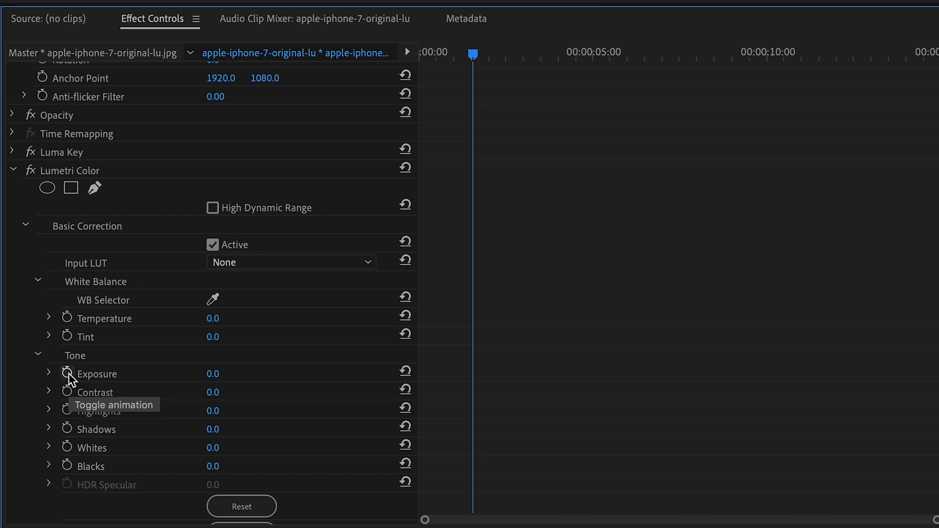
Step: Try Lumetri Color Temperature values of 181.0 and -289.0 on the bubble clip, and reset the parameter
key(ctrl+s)
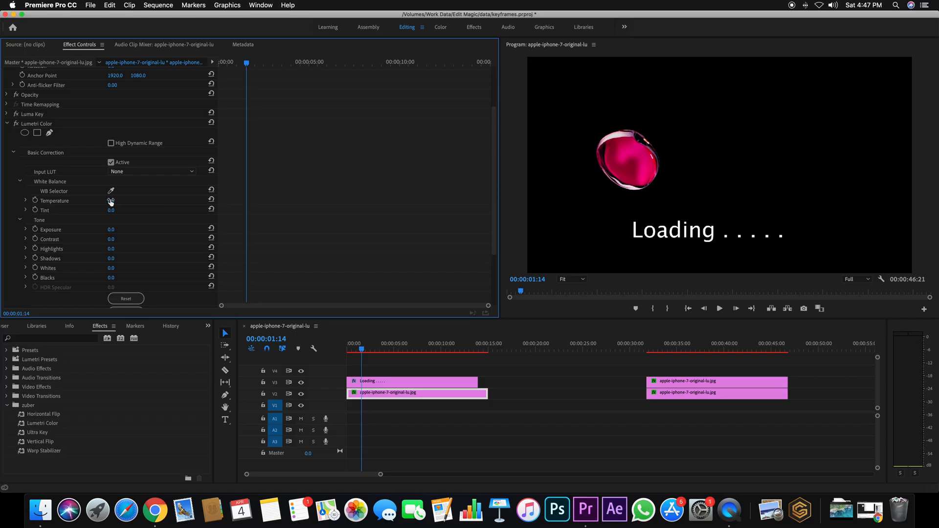
drag(213, 320, 296, 319)
drag(155, 200, 200, 200)
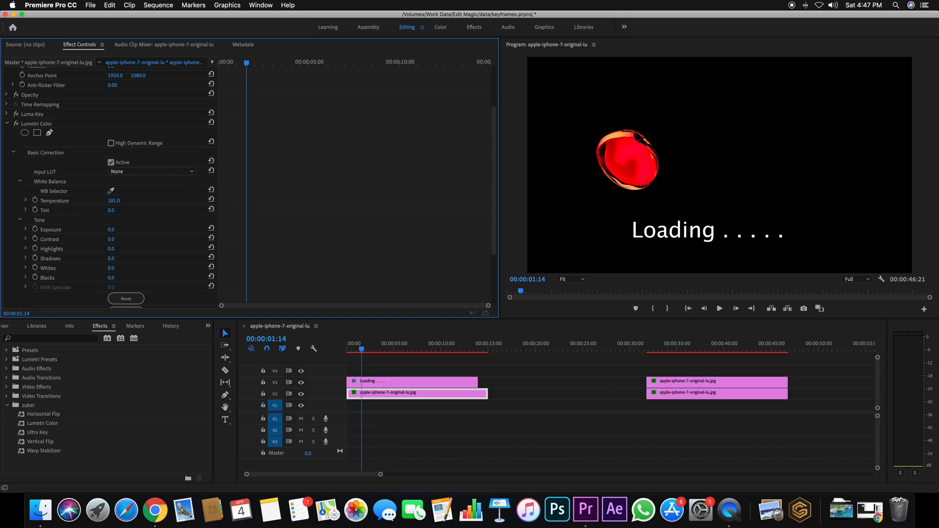
drag(112, 200, 49, 201)
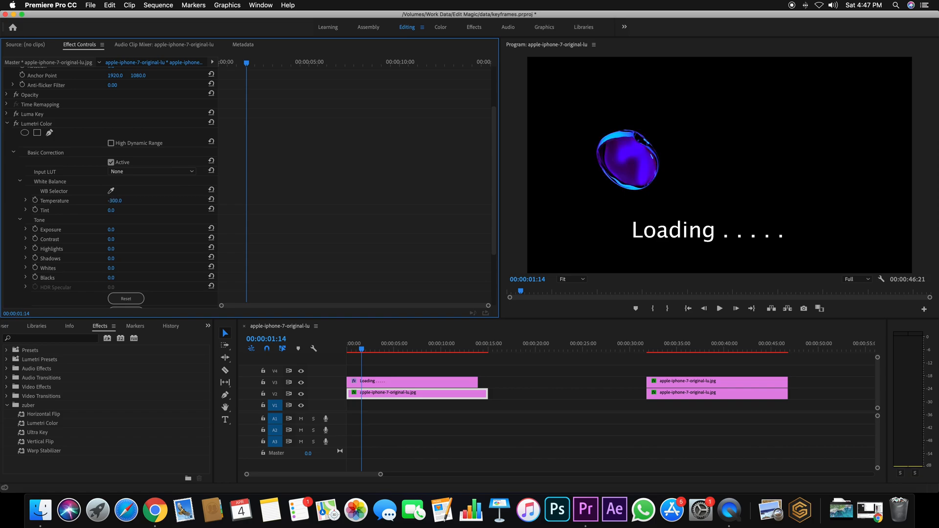
click(211, 199)
Step: Go to the first Position keyframe at 00:00:00:24 and turn on Temperature animation there with a value of 0.0
drag(494, 193, 495, 117)
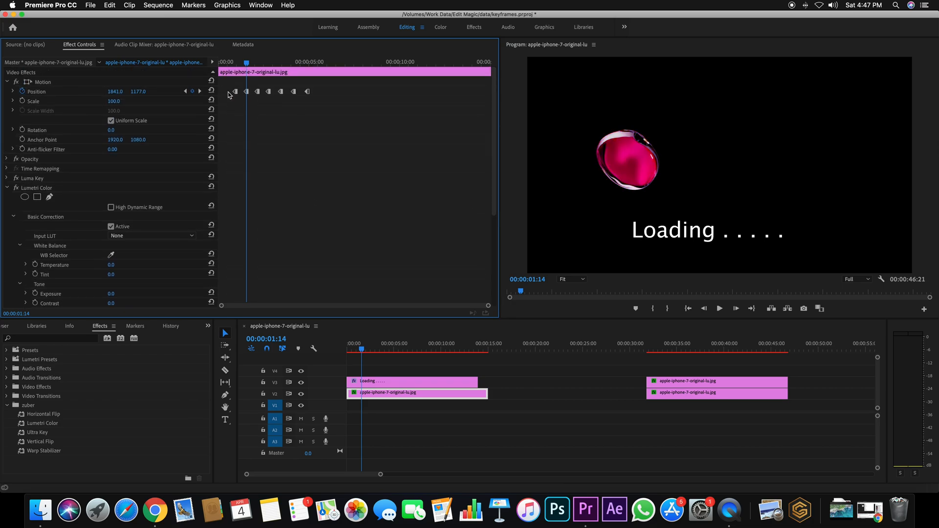
click(186, 91)
scroll(304, 198, down, 1)
scroll(305, 197, down, 5)
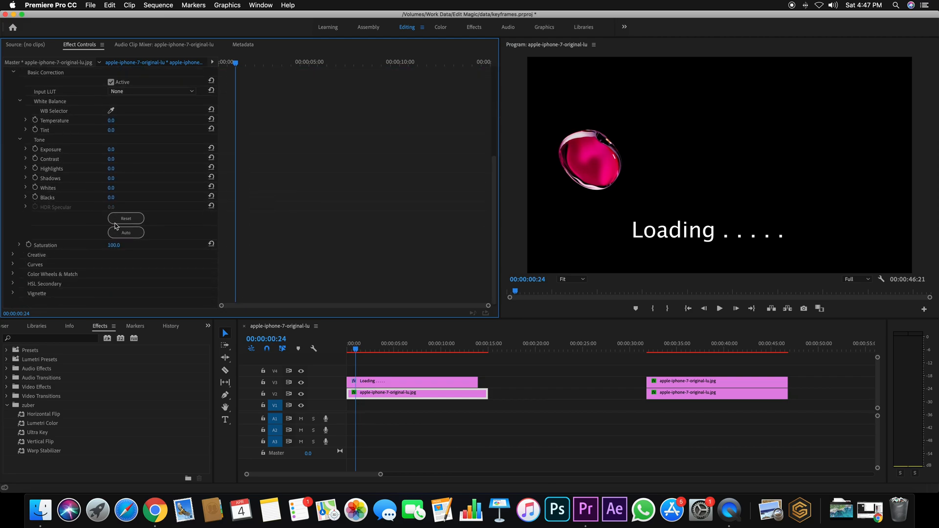
click(35, 121)
Step: Add a Temperature keyframe of -300.0 at the second Position keyframe, 00:00:01:14
scroll(211, 148, up, 6)
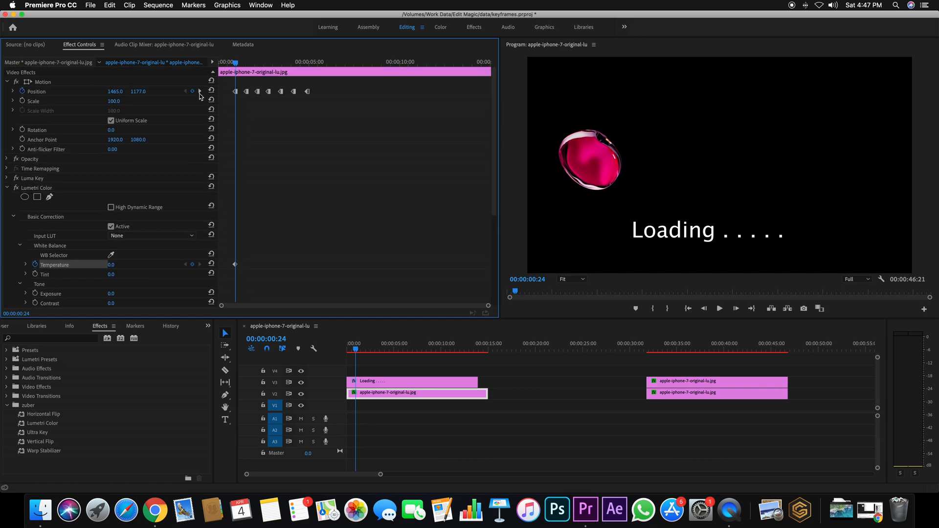
click(200, 92)
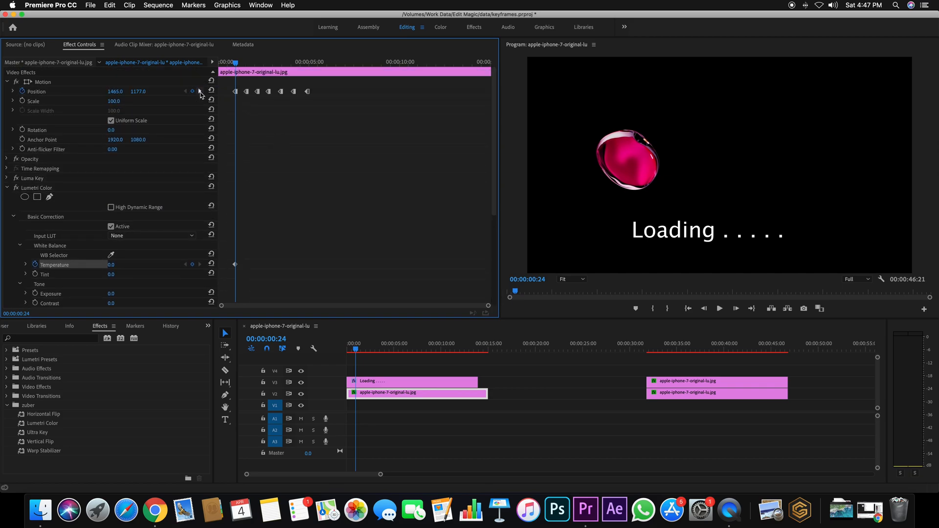
scroll(259, 124, down, 5)
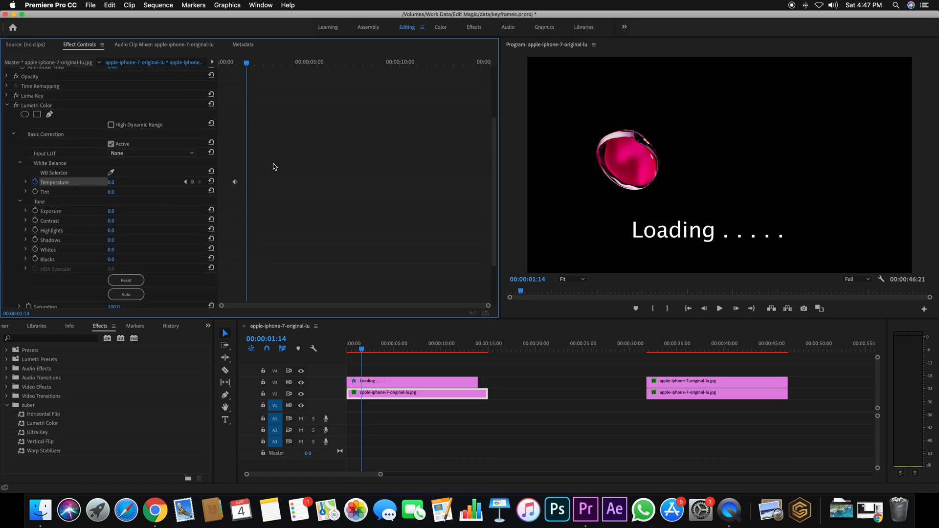
drag(112, 128, 9, 128)
Step: Set Temperature to 300.0 at the third Position keyframe, 00:00:02:04, and go to the fourth Position keyframe
scroll(298, 128, up, 5)
click(199, 92)
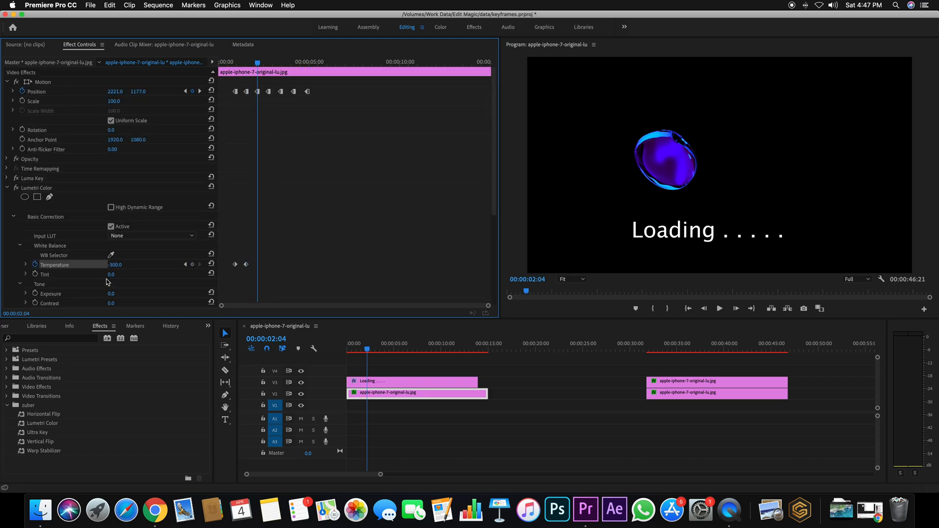
drag(114, 265, 196, 264)
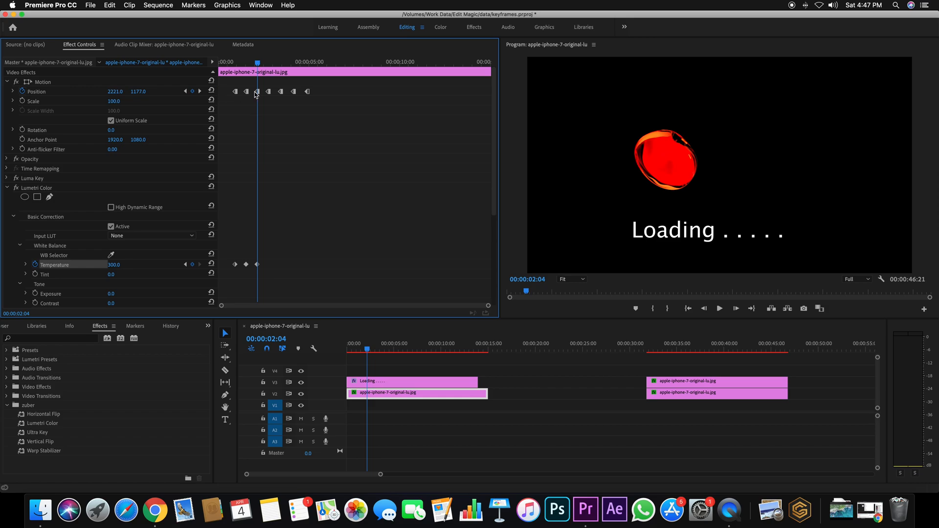
click(199, 91)
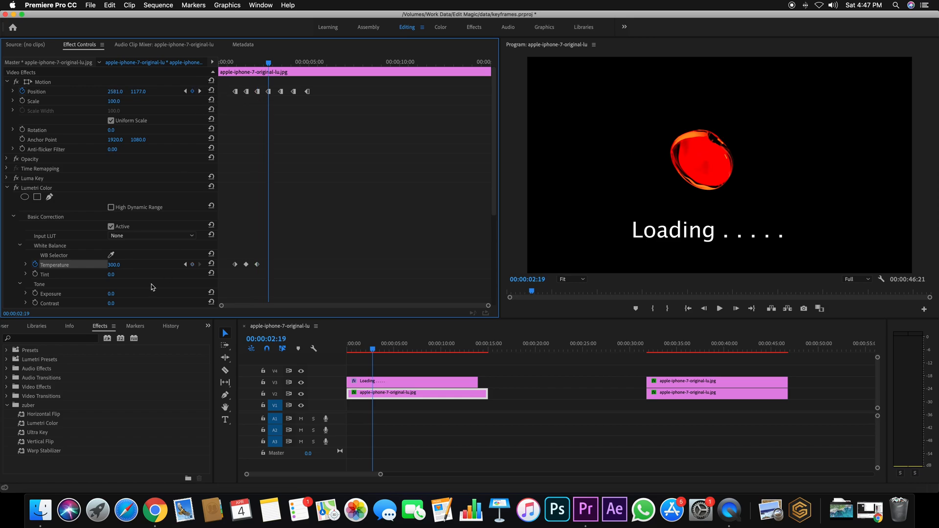
Step: Try lowering the Tint to -252.0 at the fourth Position keyframe, and reset it
scroll(152, 287, down, 3)
drag(113, 211, 65, 210)
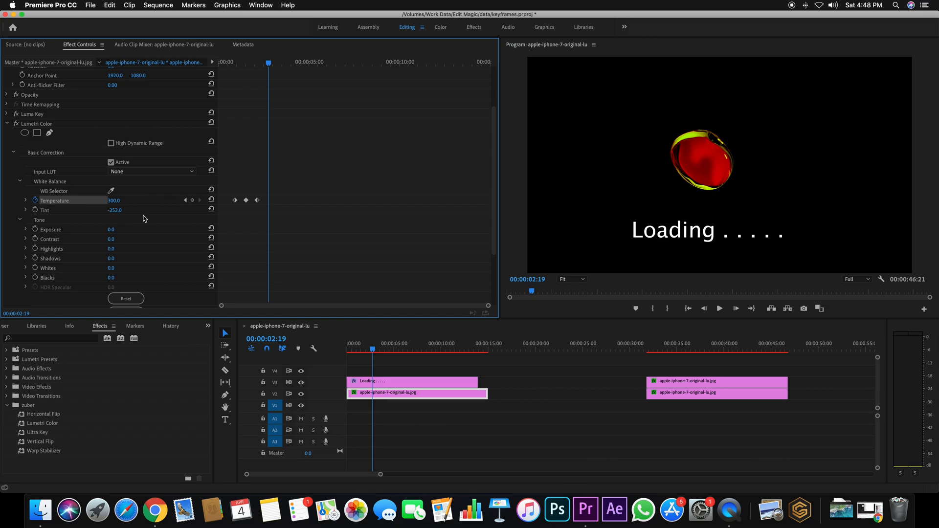
click(212, 209)
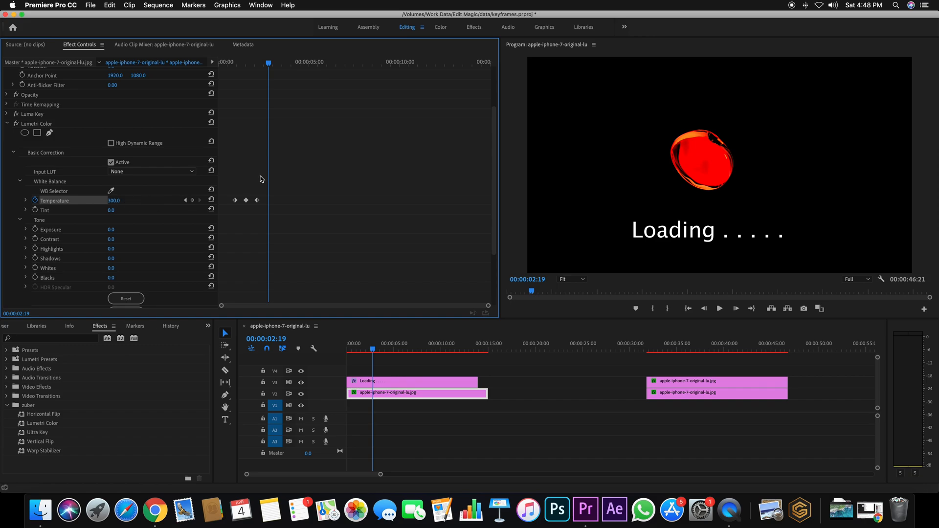
Step: Set Temperature to -215.0 at the fourth Position keyframe, 00:00:02:19
scroll(235, 191, up, 3)
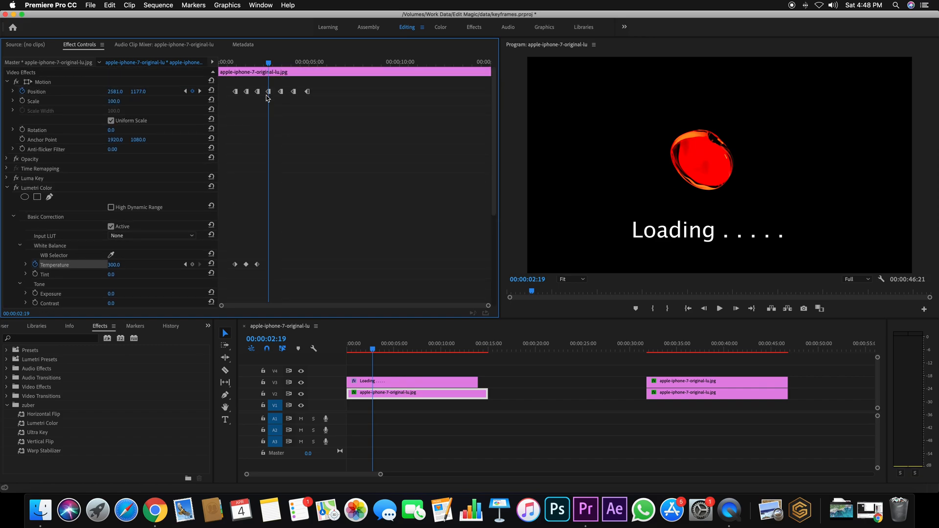
scroll(272, 205, down, 2)
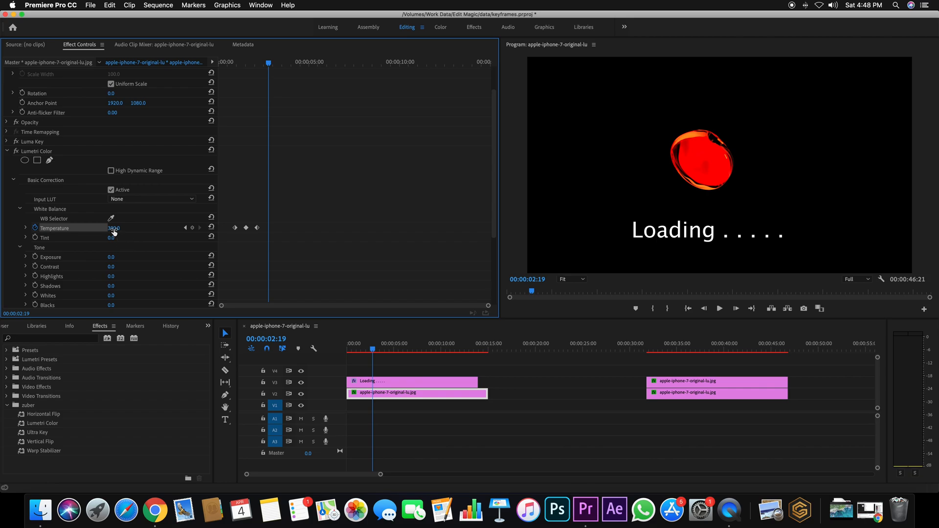
drag(114, 229, 1, 229)
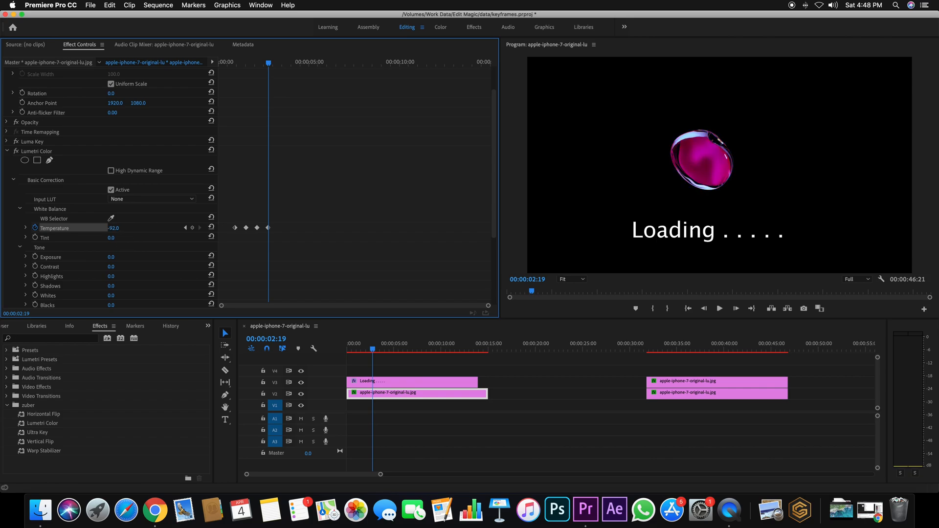
drag(114, 229, 63, 228)
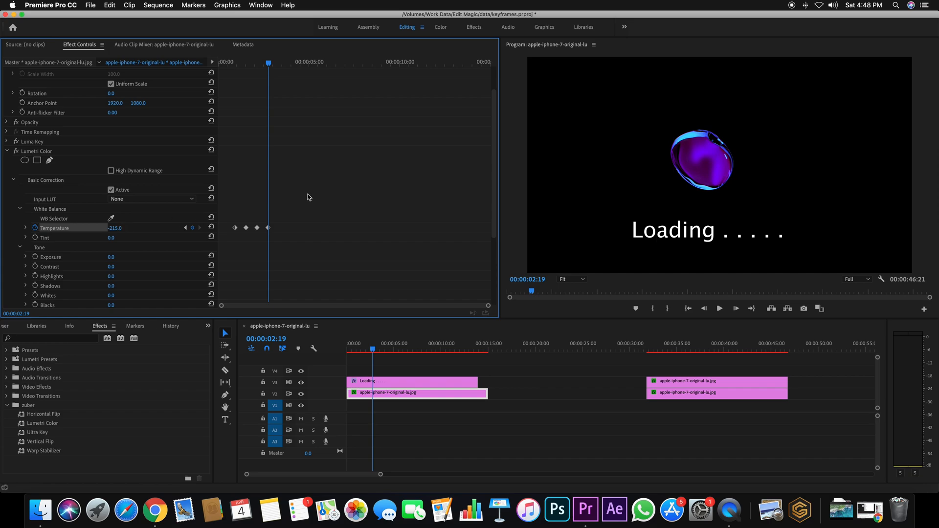
Step: Add a Temperature keyframe of -107.0 at the fifth Position keyframe, 00:00:03:11
scroll(308, 129, up, 2)
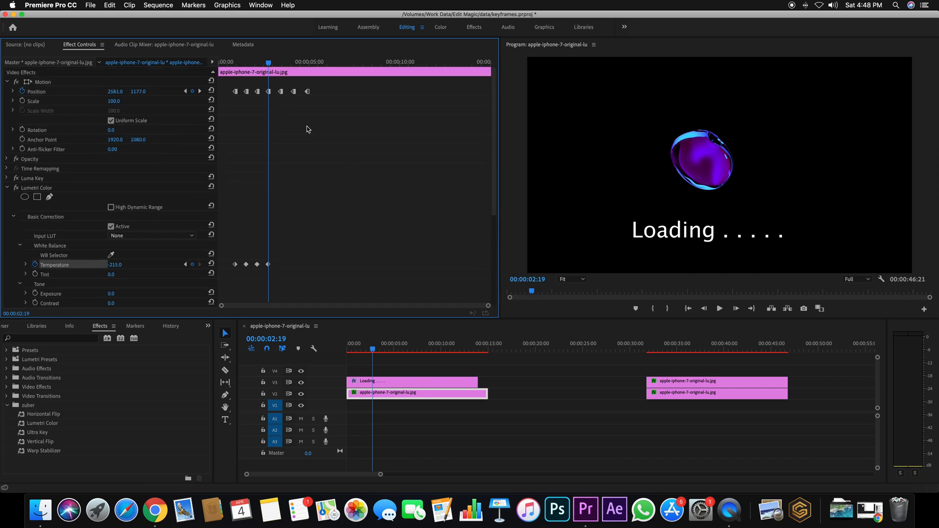
click(200, 91)
scroll(292, 147, down, 8)
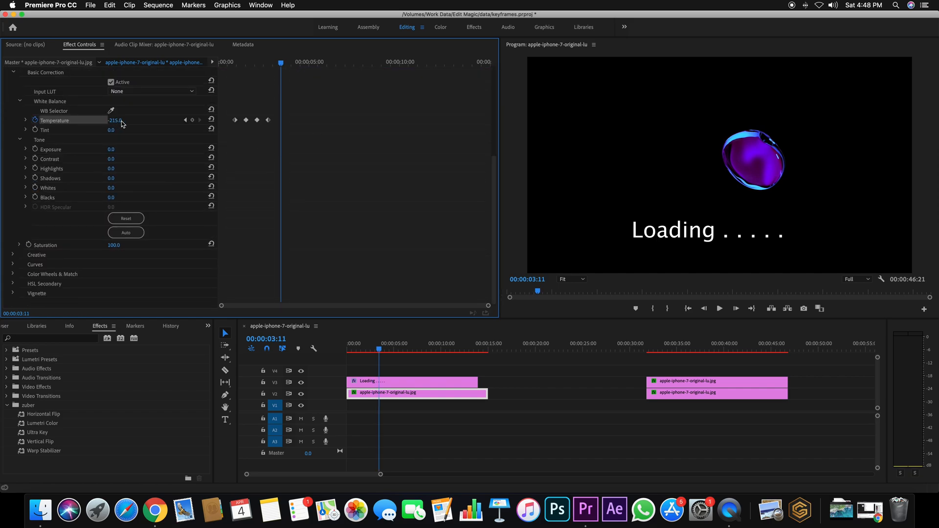
drag(115, 120, 170, 121)
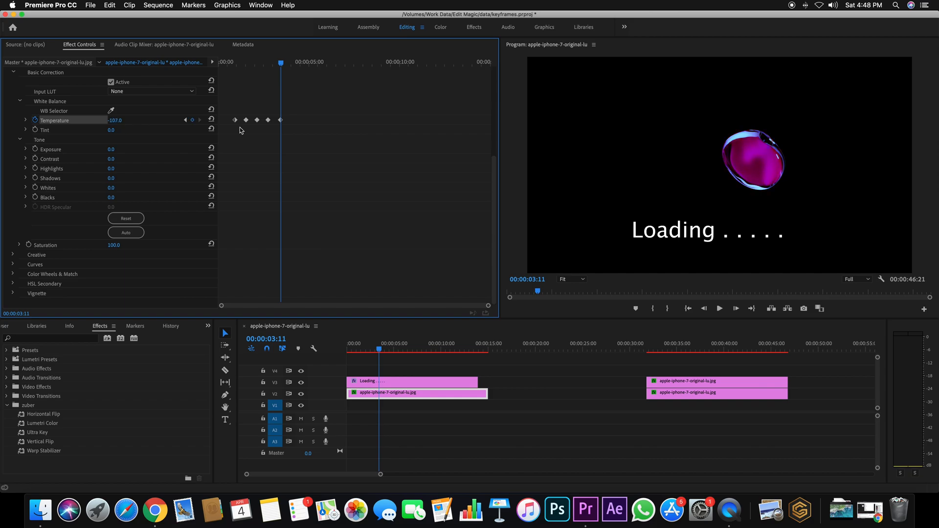
Step: Add a Temperature keyframe of -129.0 at the sixth Position keyframe, 00:00:04:04
scroll(328, 138, up, 5)
scroll(249, 106, up, 2)
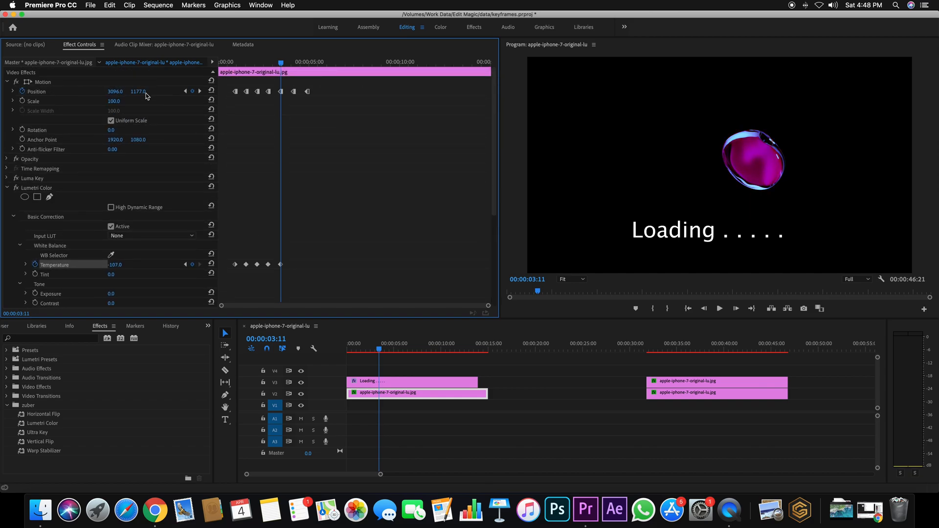
click(200, 91)
scroll(300, 149, down, 7)
mouse_move(118, 120)
mouse_down()
mouse_move(82, 121)
mouse_move(142, 120)
mouse_move(57, 120)
mouse_move(128, 121)
mouse_up()
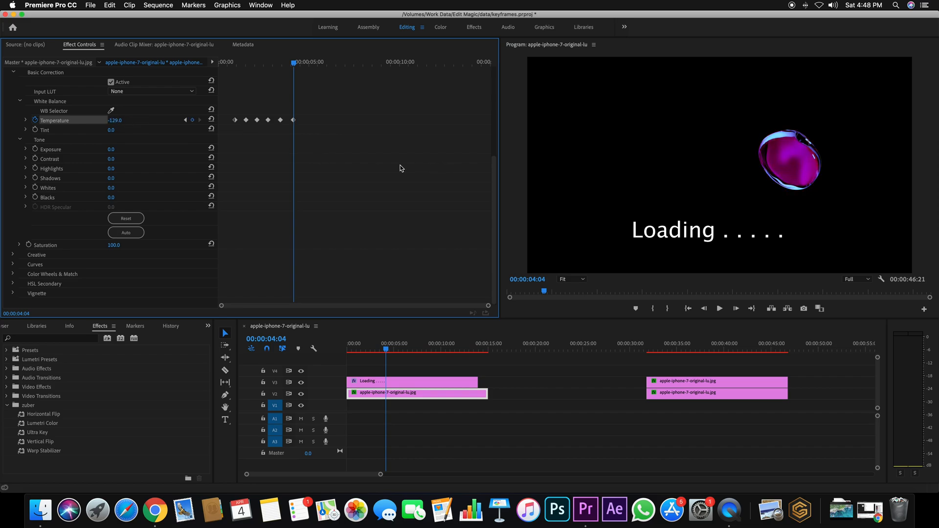
Step: Add a Temperature keyframe of -162.0 at the last Position keyframe, 00:00:04:22
scroll(376, 172, up, 5)
click(200, 91)
mouse_move(113, 266)
mouse_down()
mouse_move(93, 266)
mouse_move(198, 265)
mouse_move(117, 266)
mouse_up()
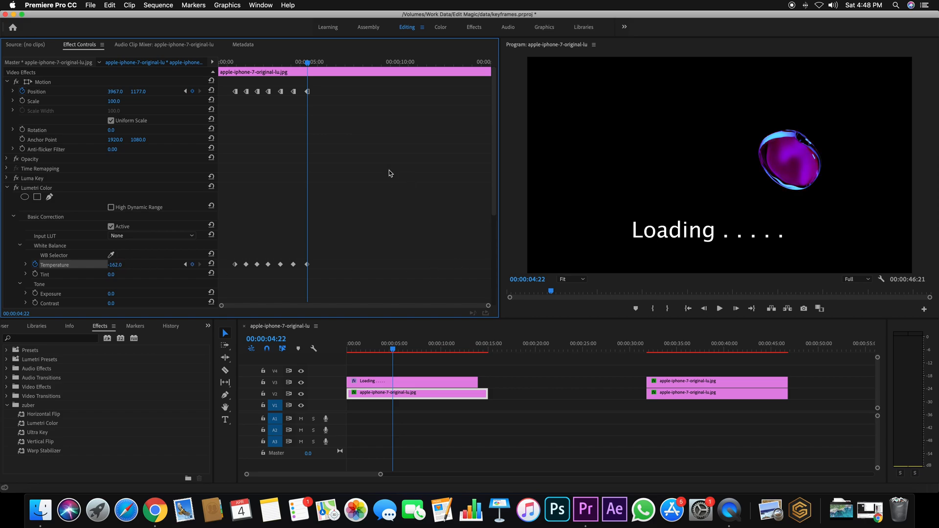
Step: Play the sequence from 00:00:00:18 to preview the bubble's changing colors
click(231, 63)
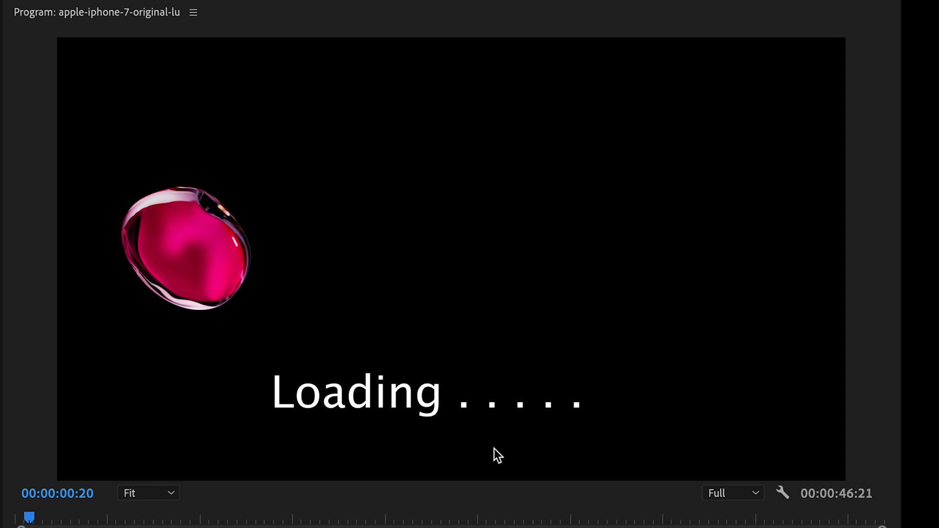
key(space)
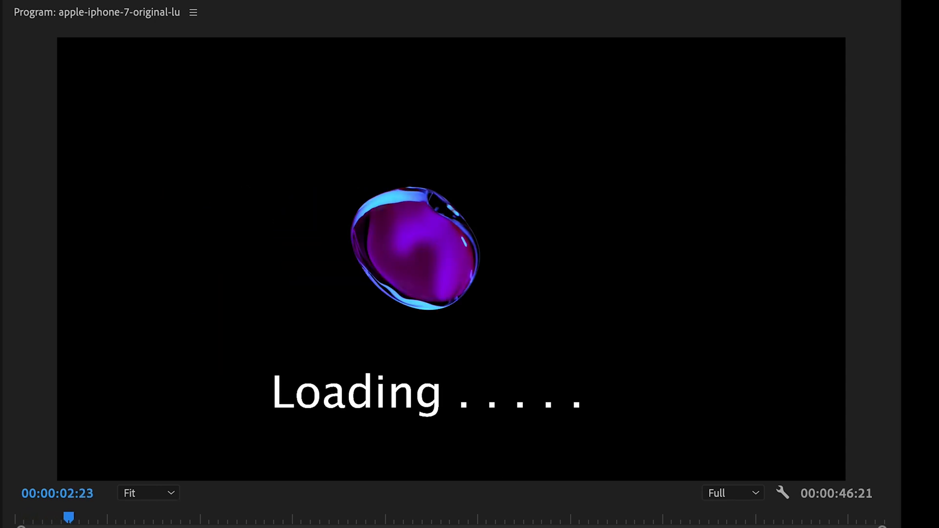
key(space)
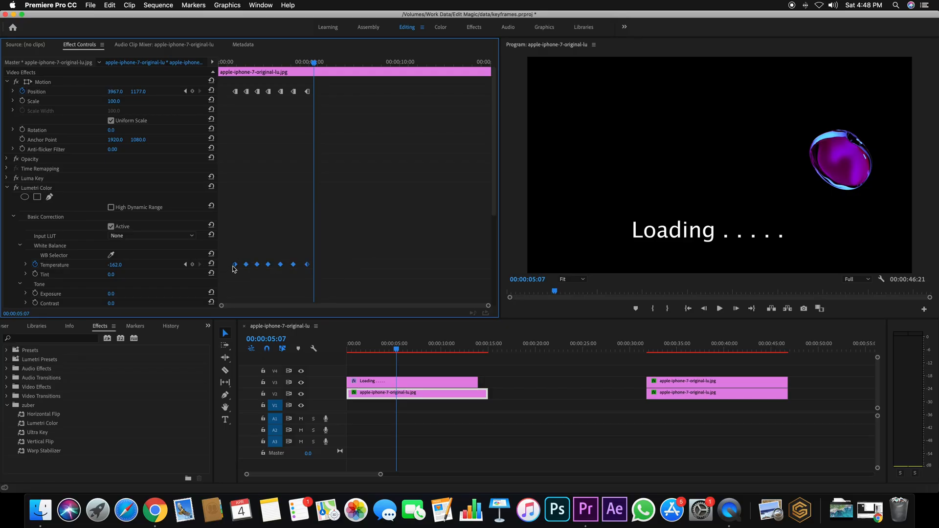
Step: Change all the Temperature keyframes to Hold interpolation and play the animation from the first keyframe twice
right_click(234, 267)
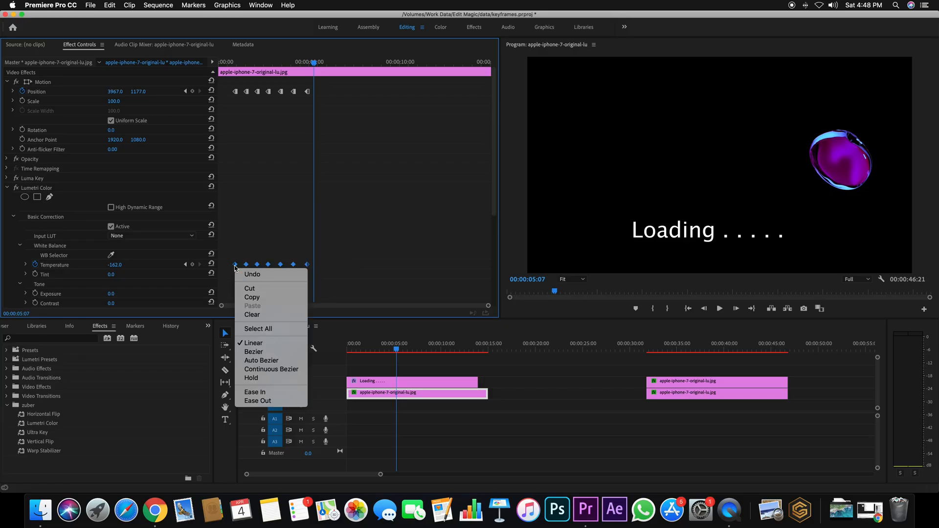
click(282, 379)
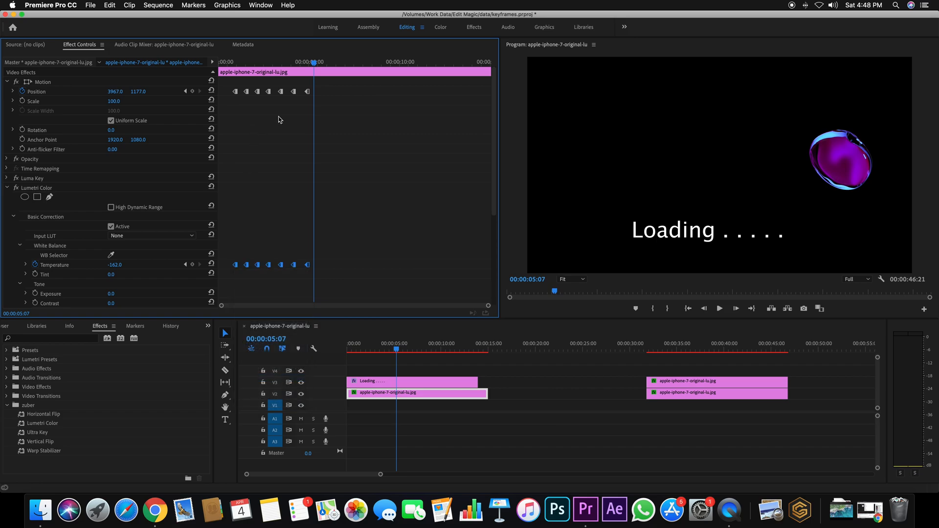
drag(313, 62, 235, 64)
key(space)
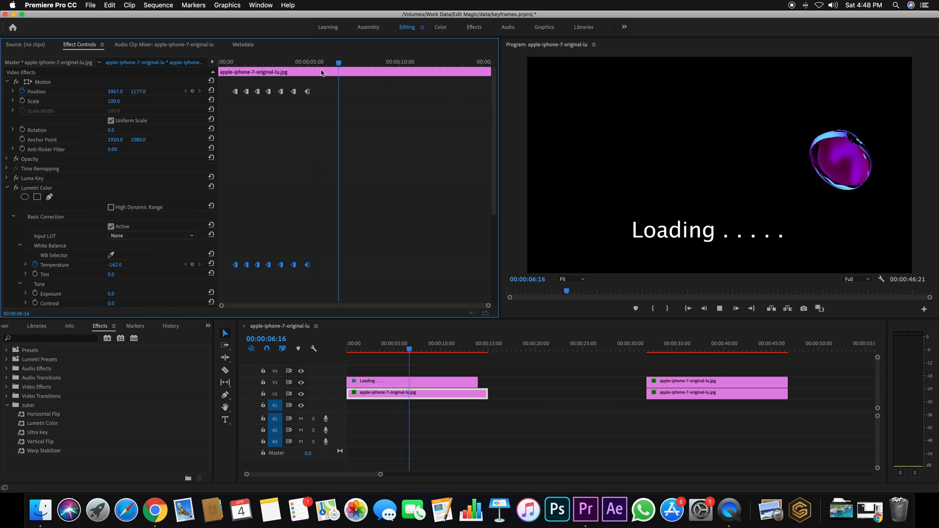
drag(304, 63, 237, 76)
key(space)
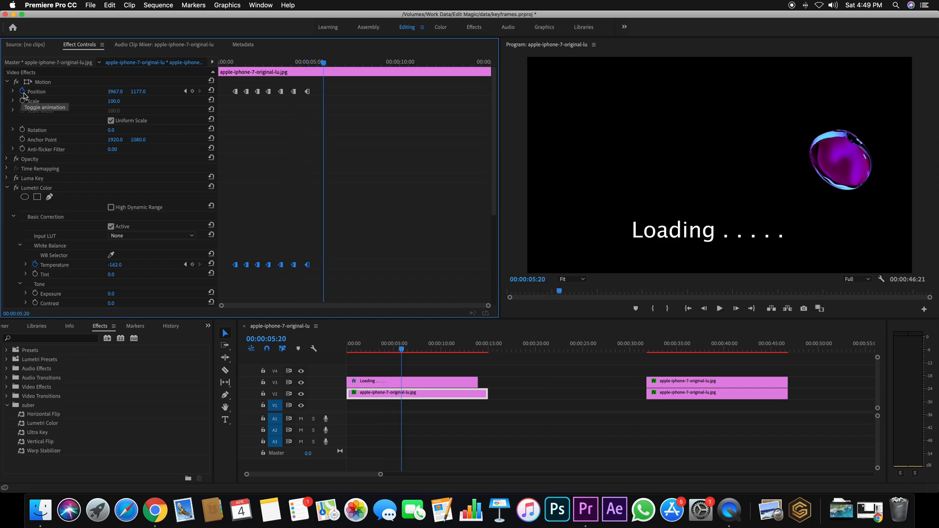
key(space)
Step: Turn off animation for Position and Temperature, confirming the deletion of their existing keyframes
click(23, 91)
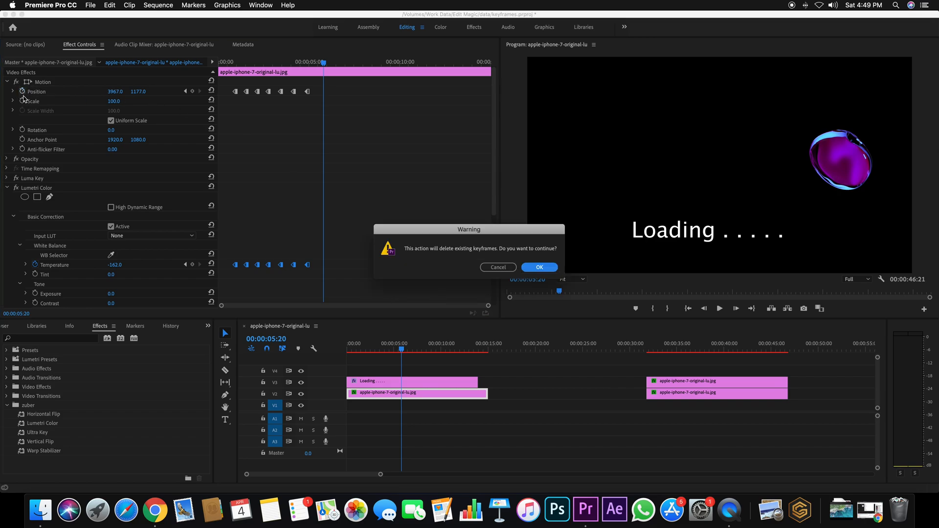
click(535, 265)
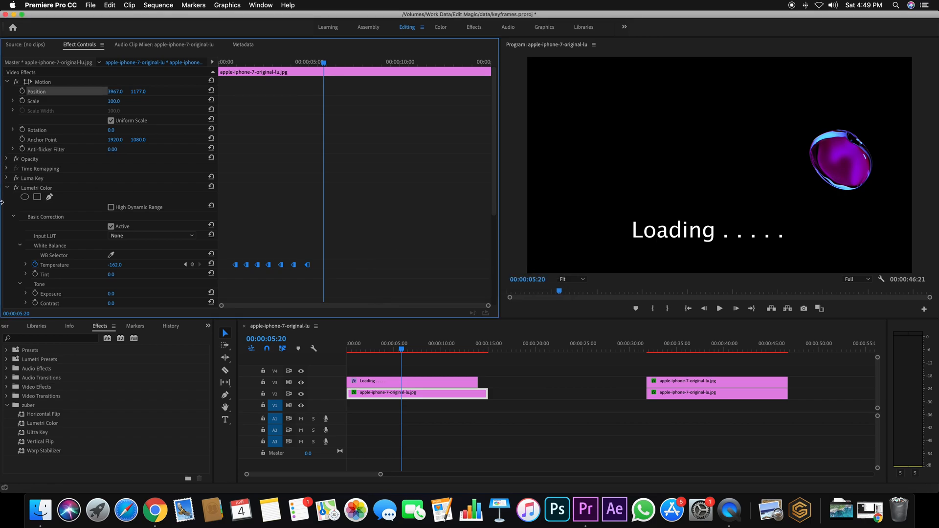
click(35, 265)
click(536, 268)
Step: Turn Temperature animation back on at 00:00:05:20 and add a keyframe of -130.0 at 00:00:06:17
click(35, 265)
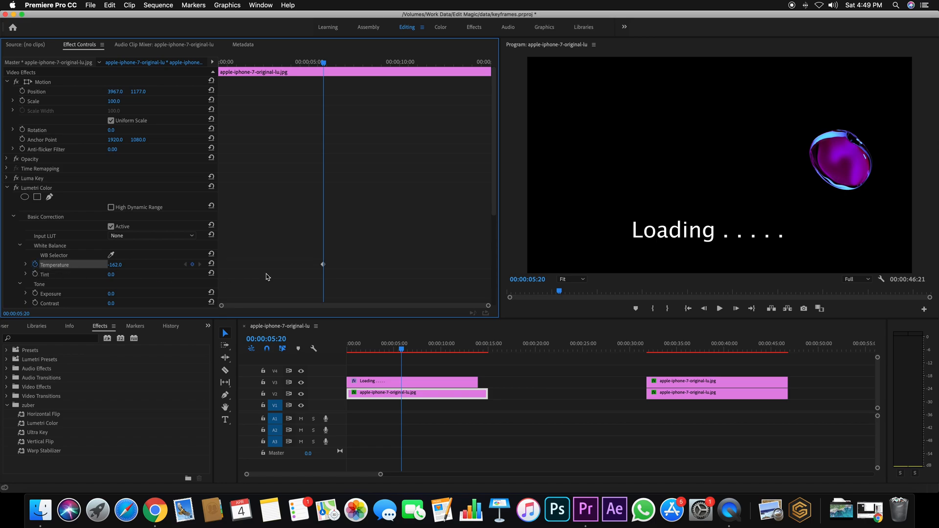
click(340, 62)
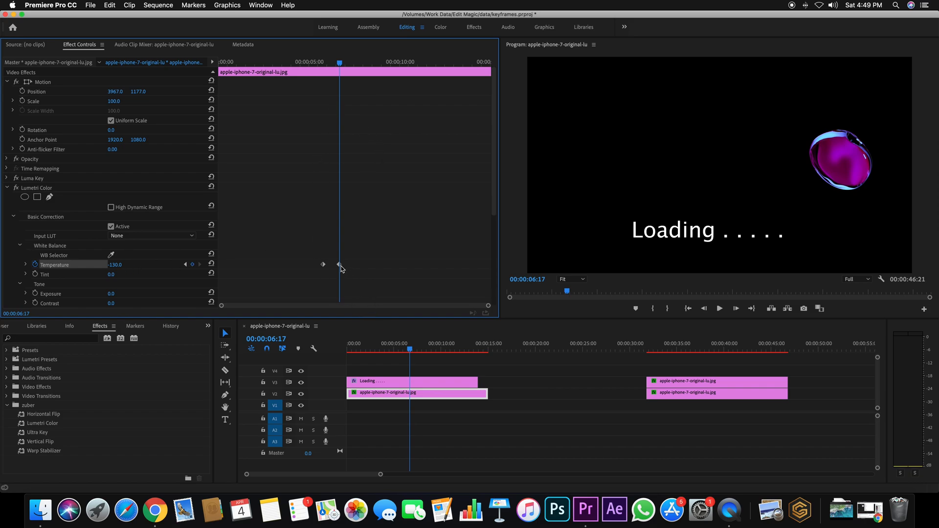
scroll(88, 267, down, 4)
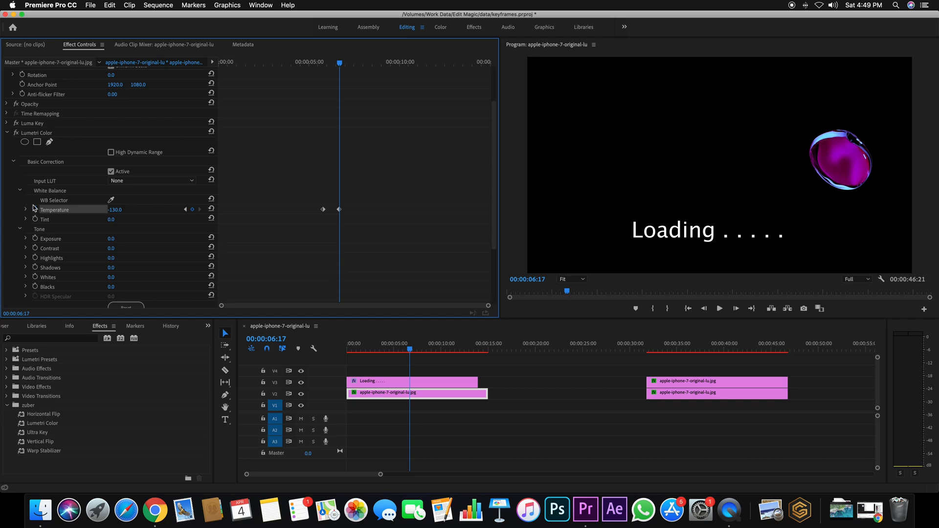
Step: Expand the Temperature graph, raise the first keyframe's value above the second one, and collapse the Lumetri Color settings
click(26, 210)
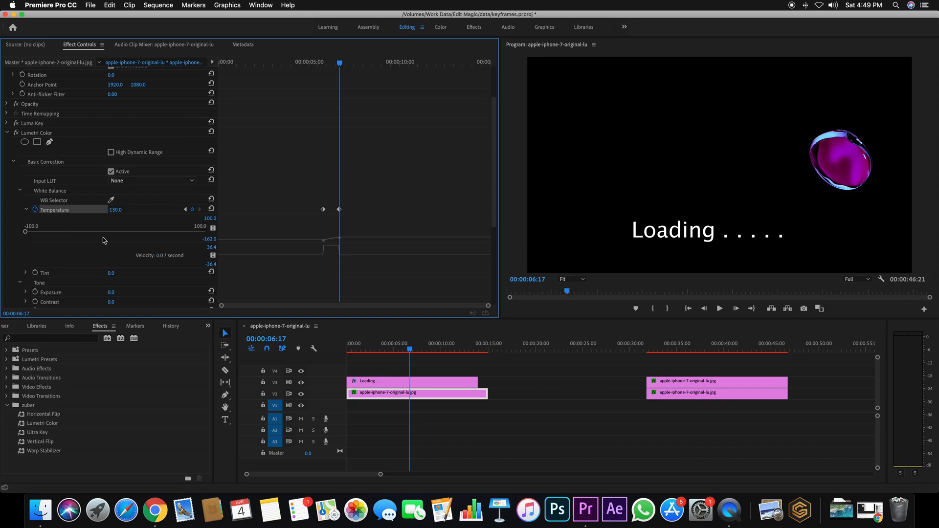
drag(324, 242, 323, 222)
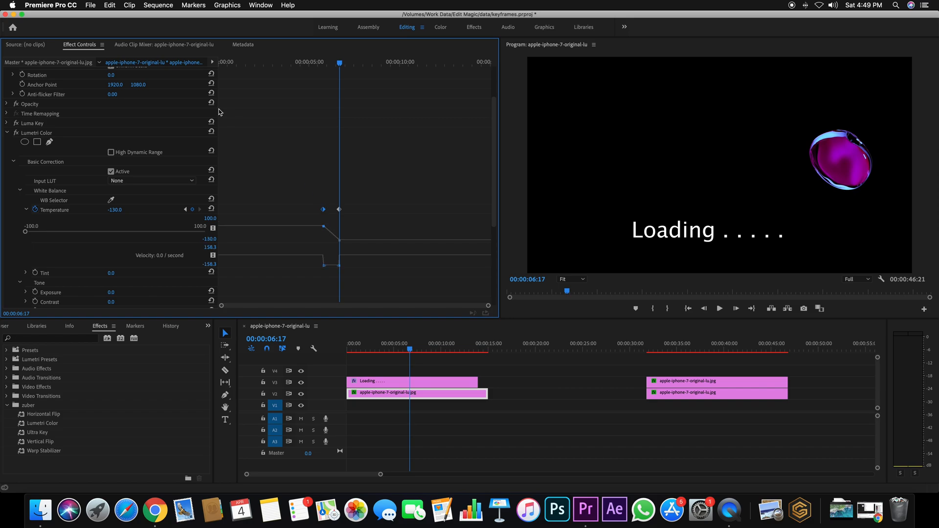
scroll(216, 123, up, 4)
click(13, 217)
click(6, 189)
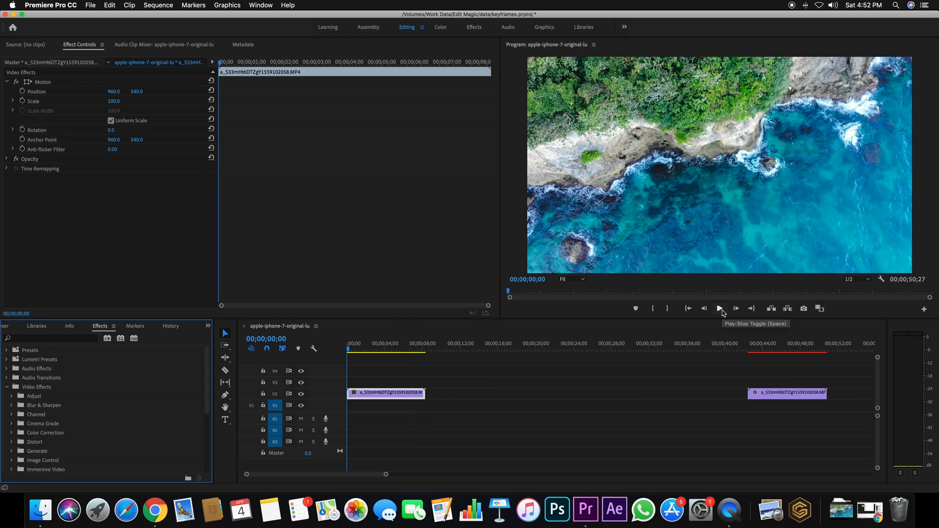
Step: Preview the aerial coastline clip from the start of the sequence and return the playhead to 00;00;00;00
click(365, 349)
drag(371, 348, 338, 348)
key(space)
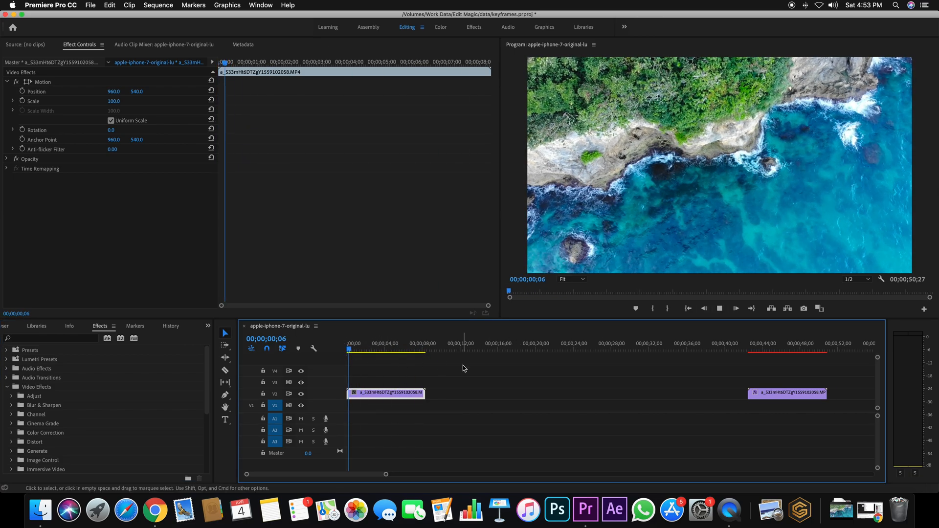
click(373, 348)
drag(373, 349, 321, 348)
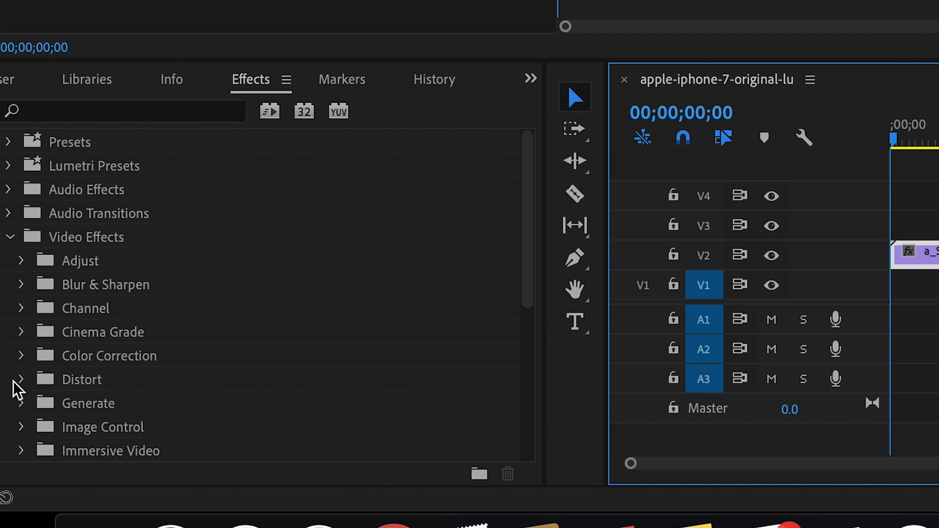
Step: Apply the Gaussian Blur effect to the first coastline clip, try a Blurriness of 84.0, and reset it
click(21, 286)
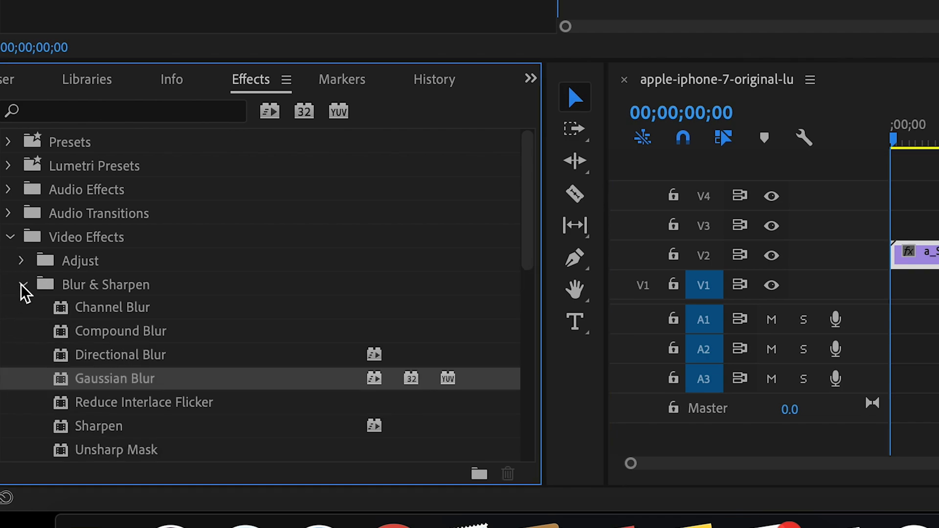
drag(122, 371, 82, 210)
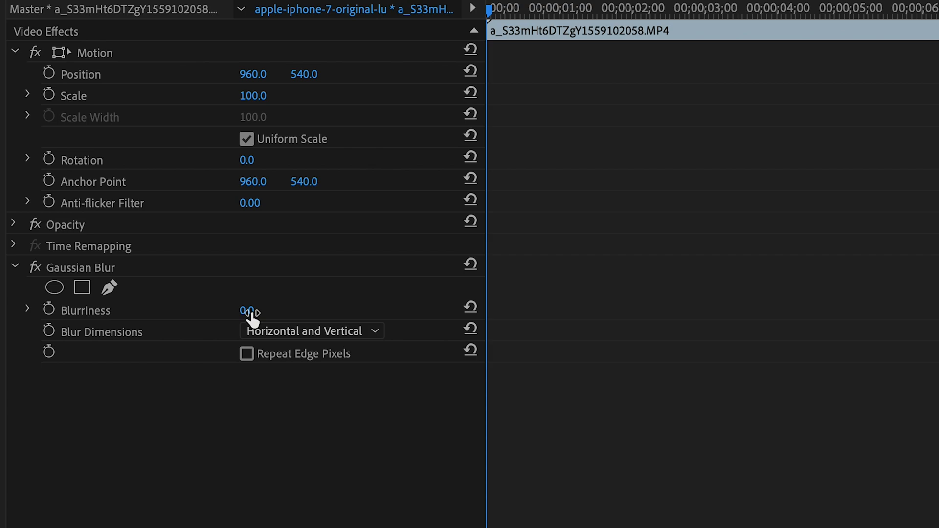
drag(246, 313, 317, 312)
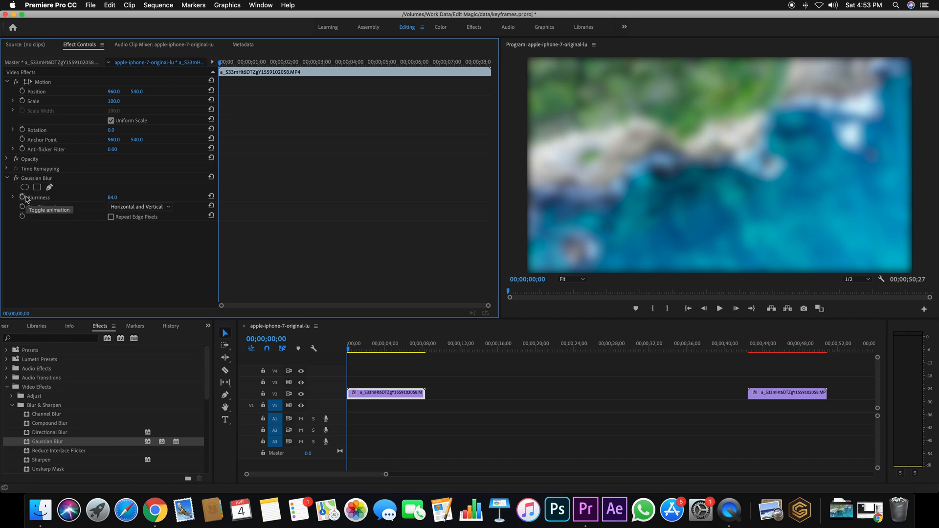
click(211, 196)
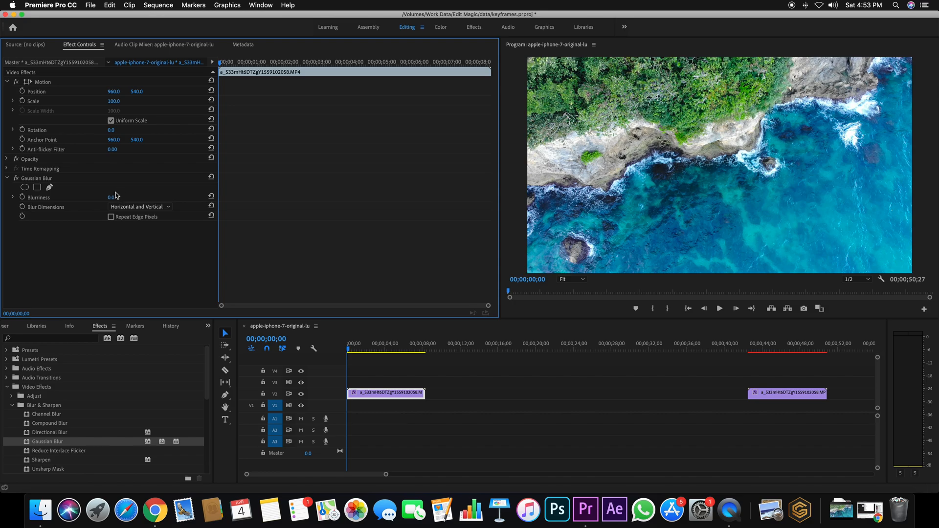
Step: Keyframe the Gaussian Blur's Blurriness from 160.0 at 00;00;00;00 to 0.0 at 00;00;01;24
drag(111, 198, 181, 198)
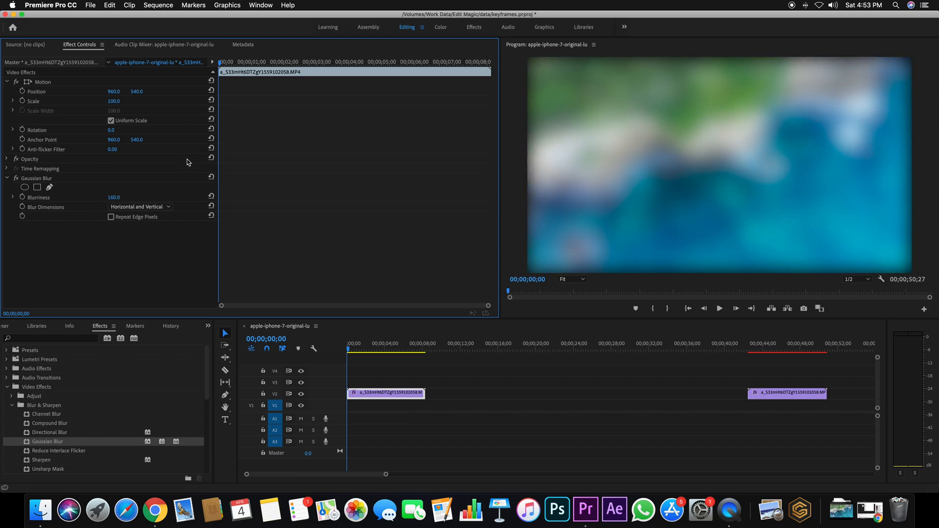
click(22, 199)
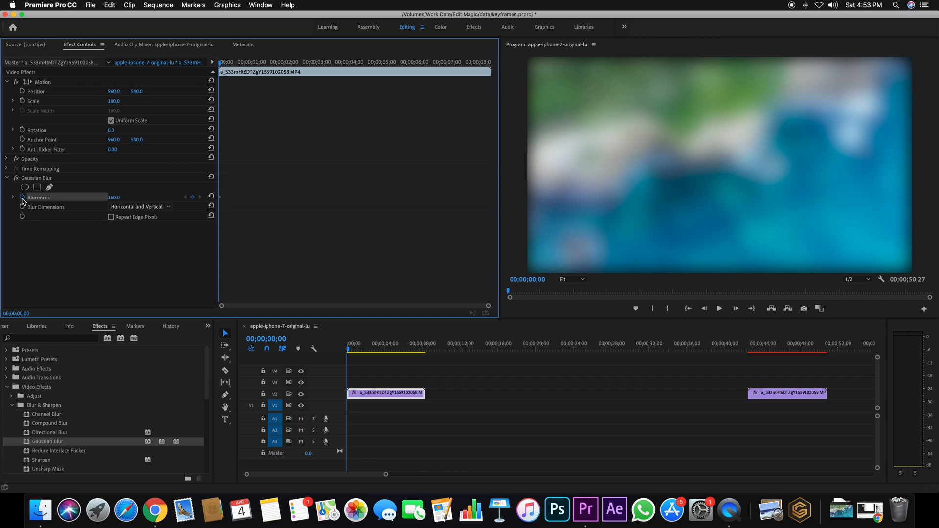
click(277, 62)
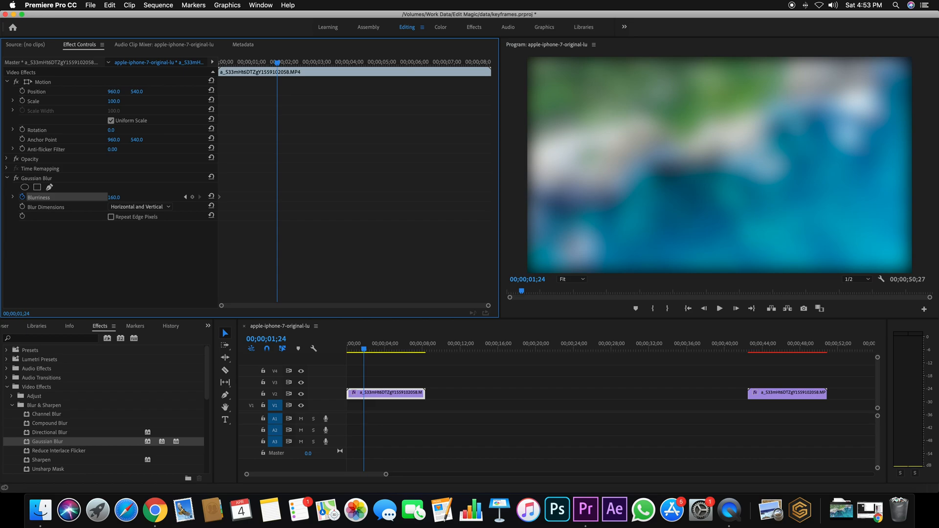
drag(112, 197, 75, 198)
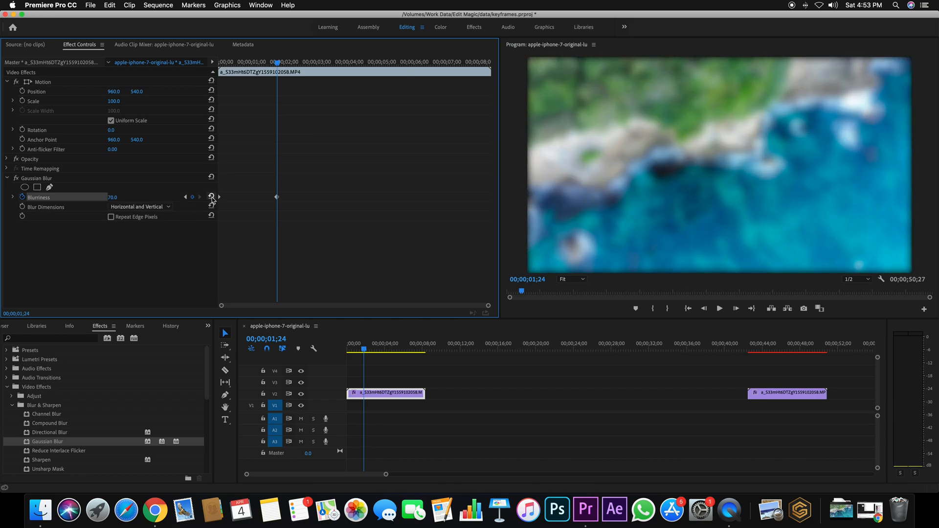
click(211, 196)
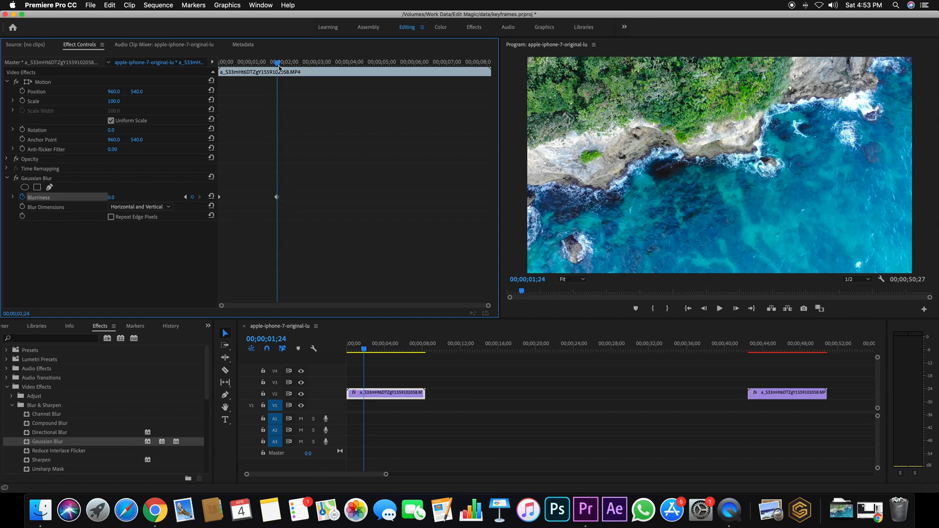
Step: Play the first clip from its start to preview the blur clearing, and stop playback
drag(279, 68, 204, 73)
key(space)
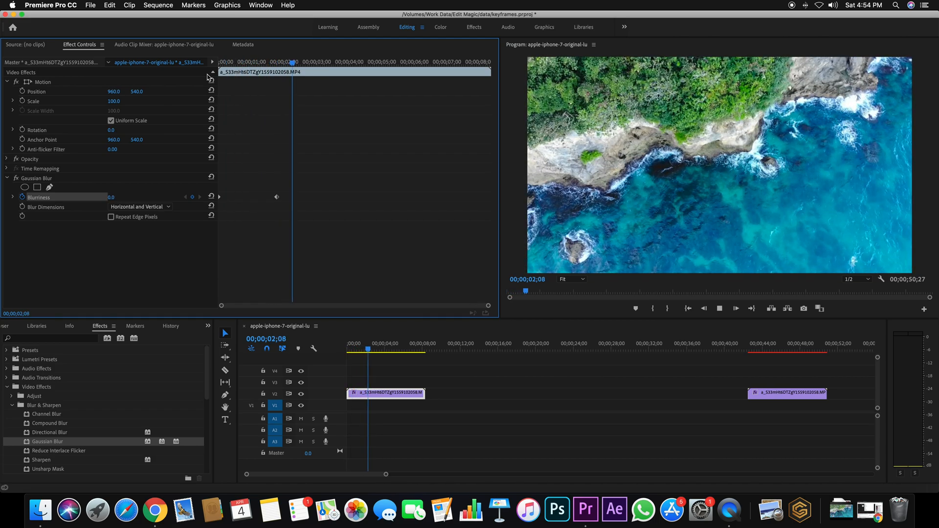
key(space)
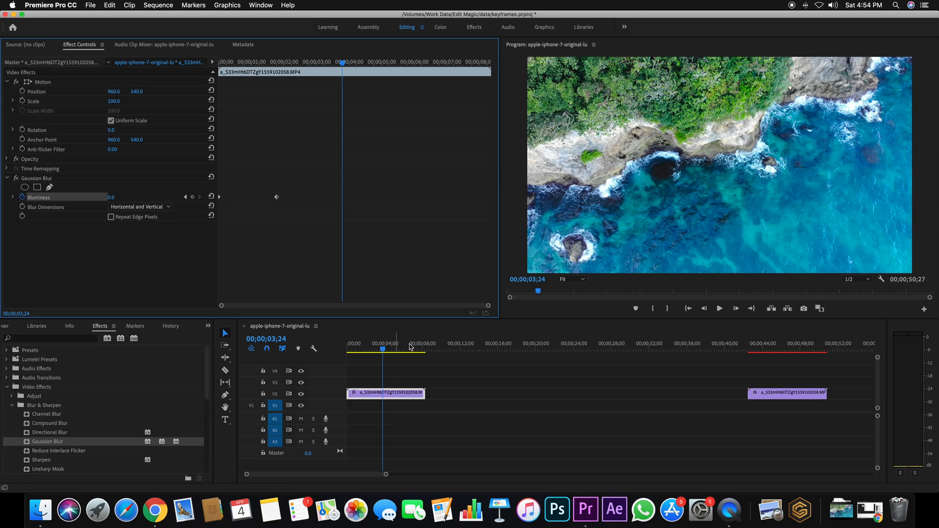
Step: Select the second coastline clip near 00;00;42;18 and preview its Corner Pin keyframe animation
click(749, 348)
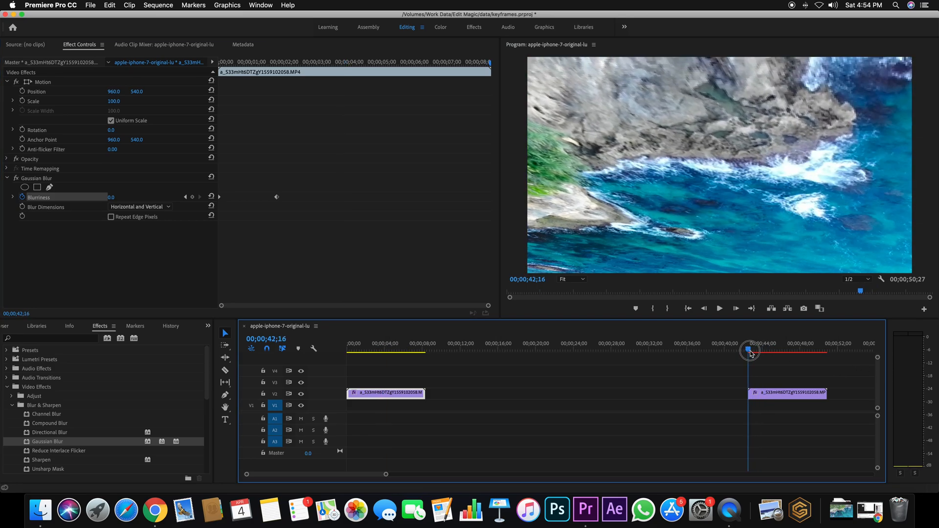
click(777, 393)
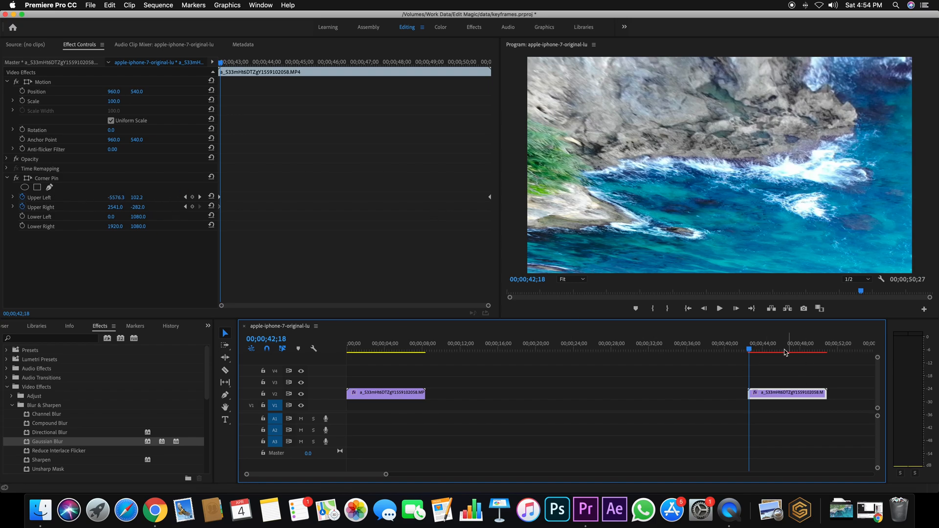
drag(751, 350, 364, 362)
key(space)
Step: Apply the Twirl effect from the Distort group to the first coastline clip
drag(764, 352, 362, 341)
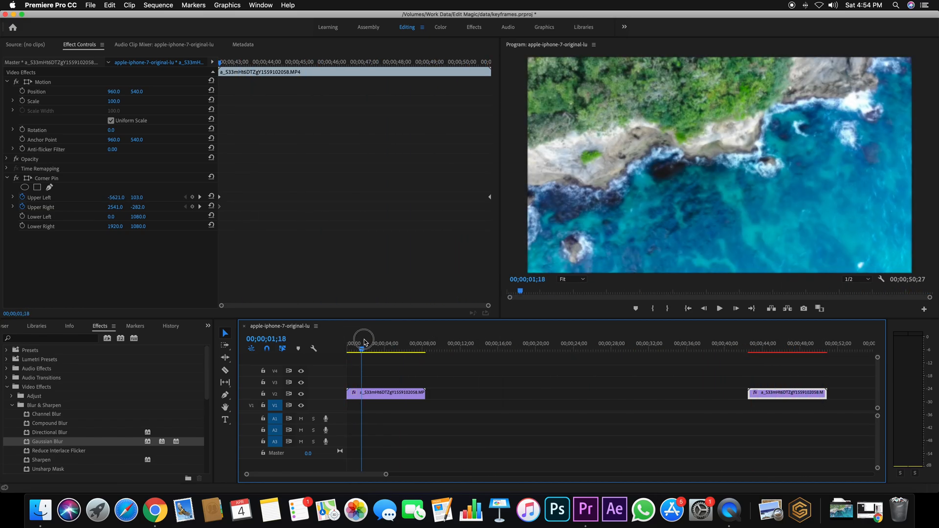
click(376, 395)
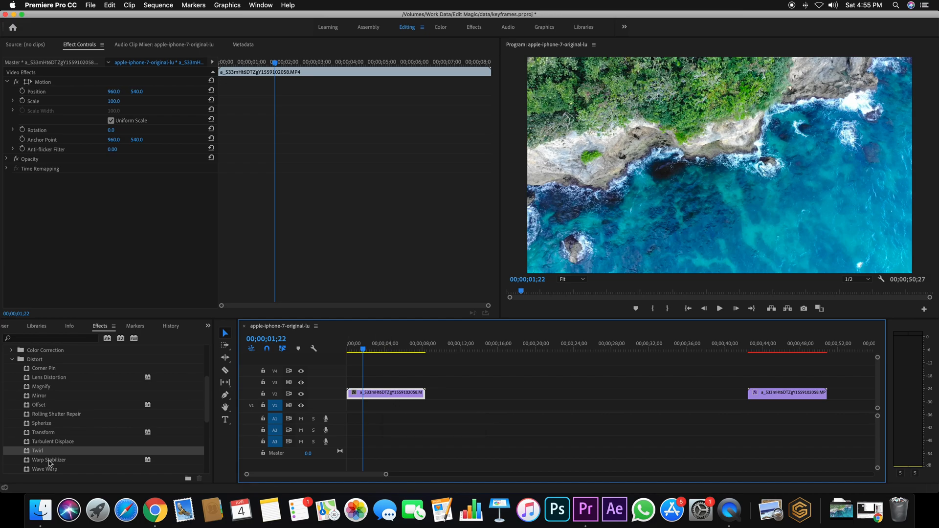
drag(45, 455, 399, 393)
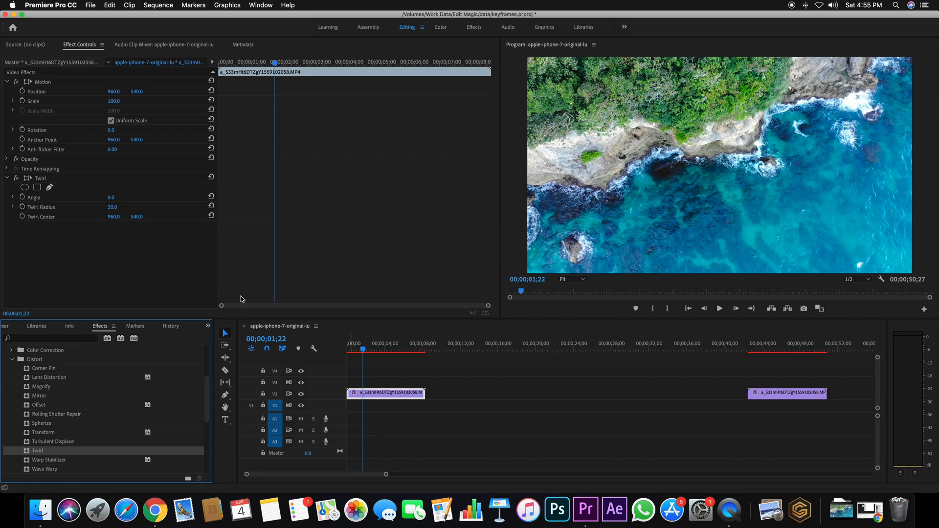
click(63, 234)
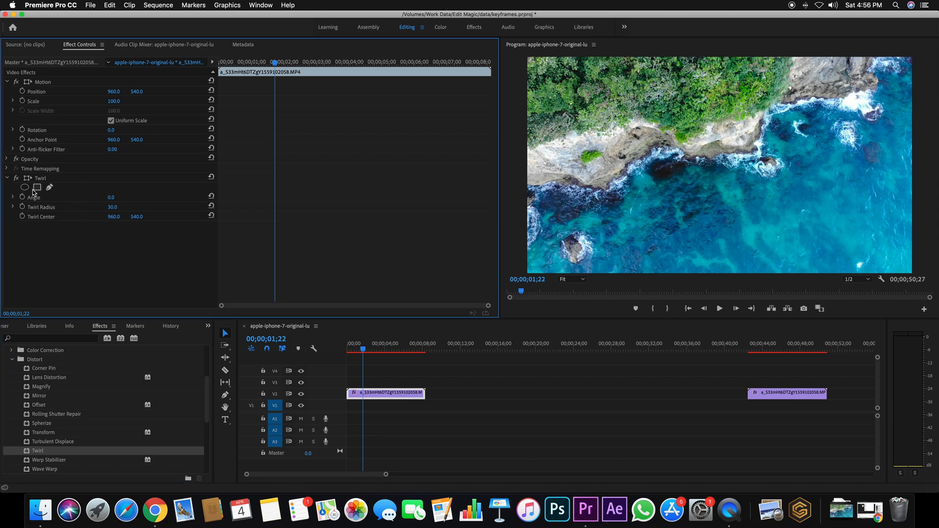
Step: Set the Twirl's Angle to 138.0° and Twirl Radius to 22.0, and start animating both at 00;00;01;22
drag(111, 197, 482, 198)
mouse_move(111, 207)
mouse_down()
mouse_move(146, 207)
mouse_move(2, 198)
mouse_move(118, 207)
mouse_up()
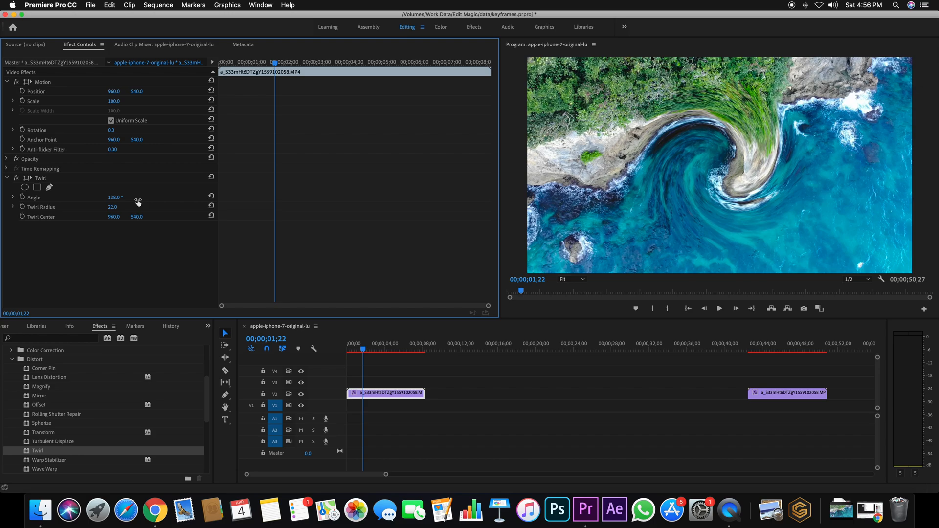
click(22, 197)
click(23, 207)
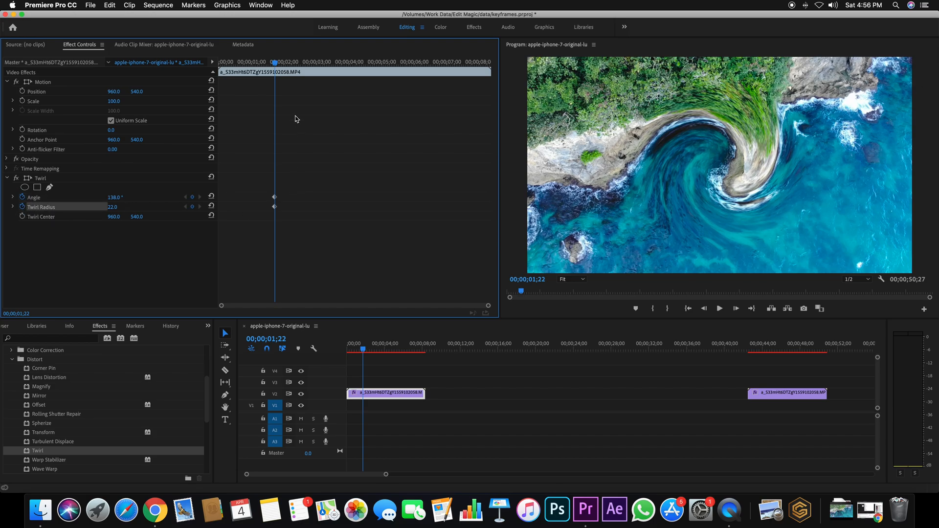
Step: Add second Twirl keyframes at 00;00;03;15 by resetting Angle to 0.0° and Twirl Radius to 30.0
drag(275, 63, 332, 63)
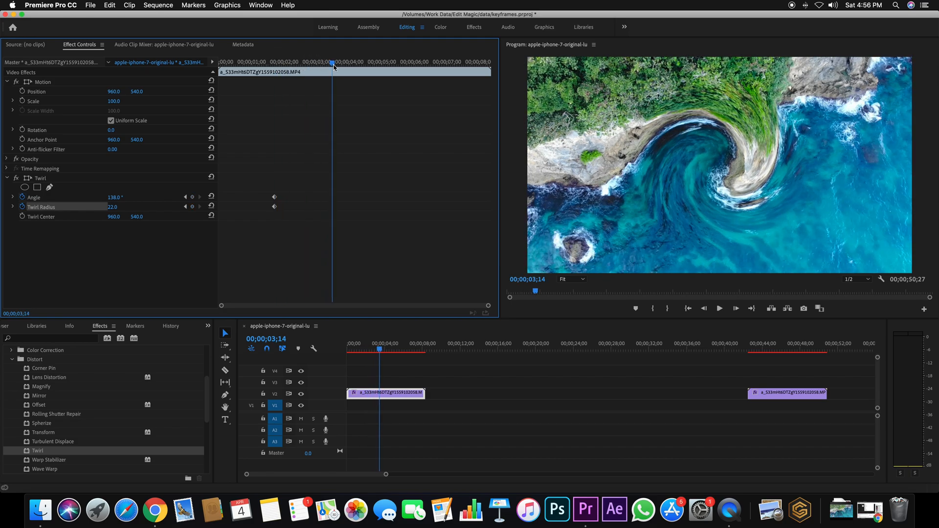
click(211, 196)
click(212, 207)
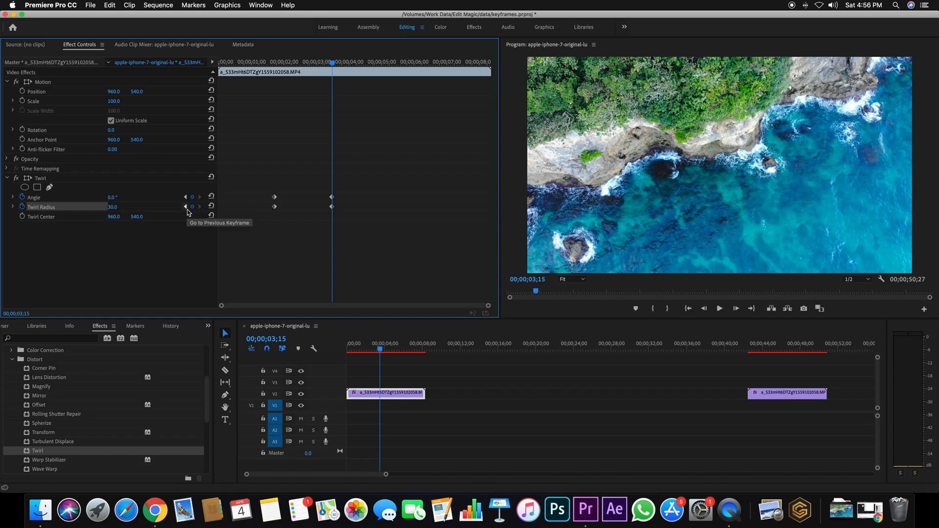
Step: Apply Ease Out to the first pair of Twirl keyframes and Ease In to the second pair
drag(266, 172, 286, 231)
right_click(275, 209)
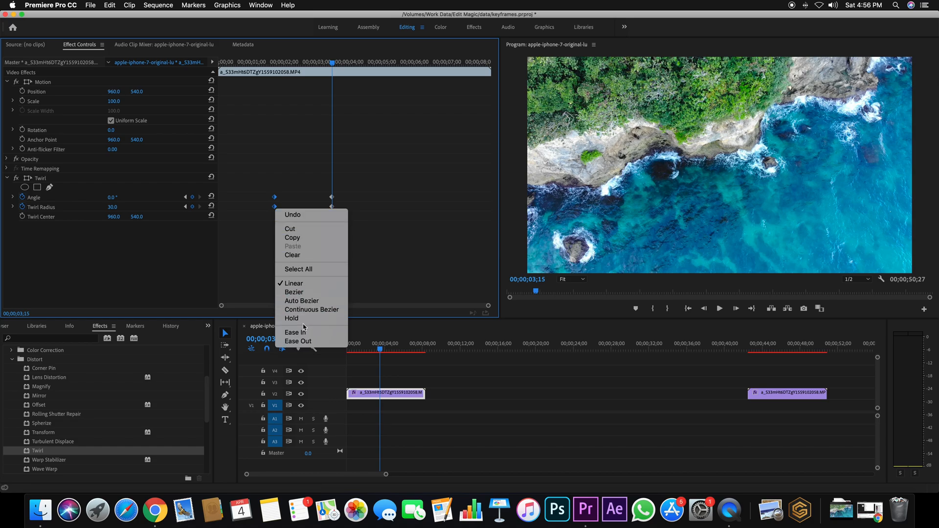
click(308, 341)
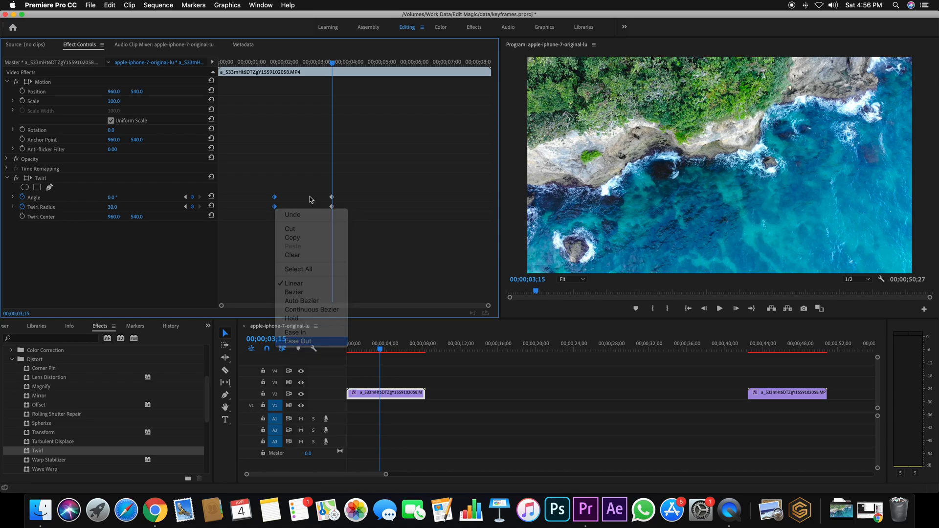
right_click(334, 209)
click(374, 333)
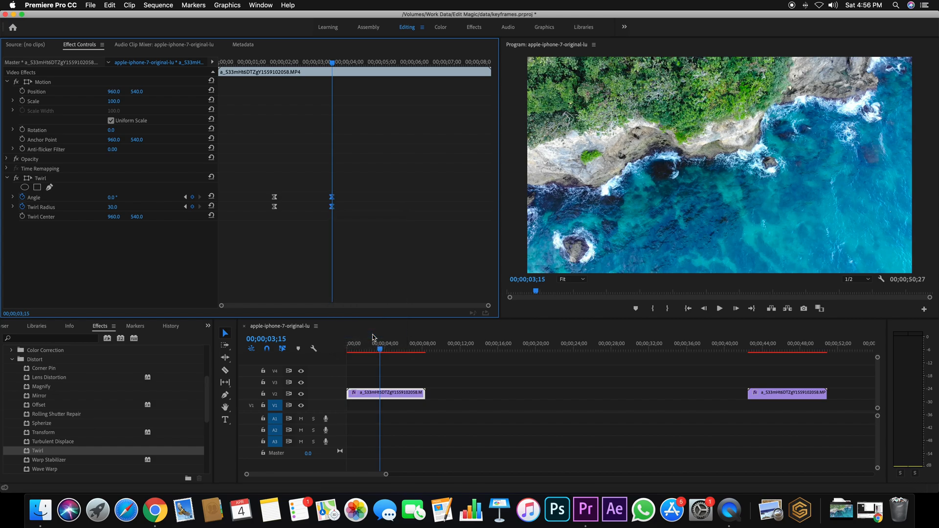
Step: Play the eased twirl animation from its first keyframes, and undo the Twirl effect
drag(333, 62, 273, 63)
key(space)
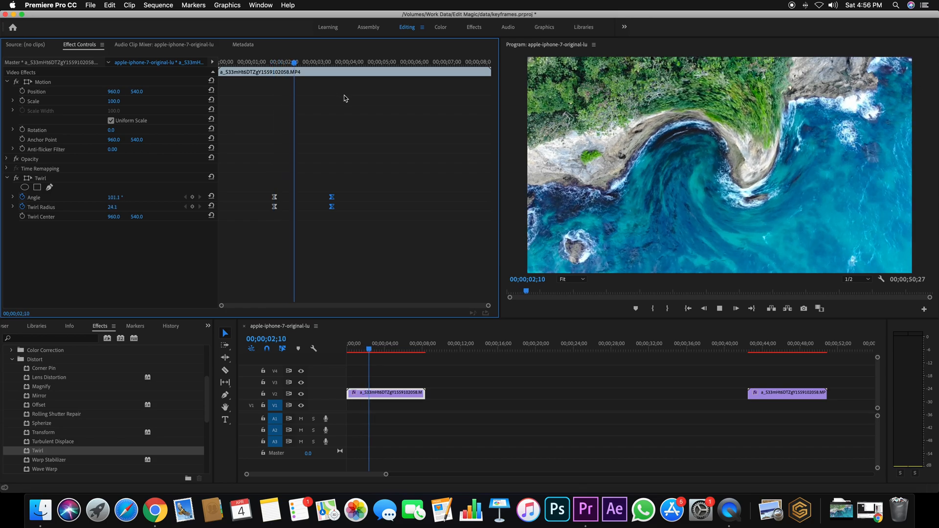
key(space)
drag(356, 67, 277, 74)
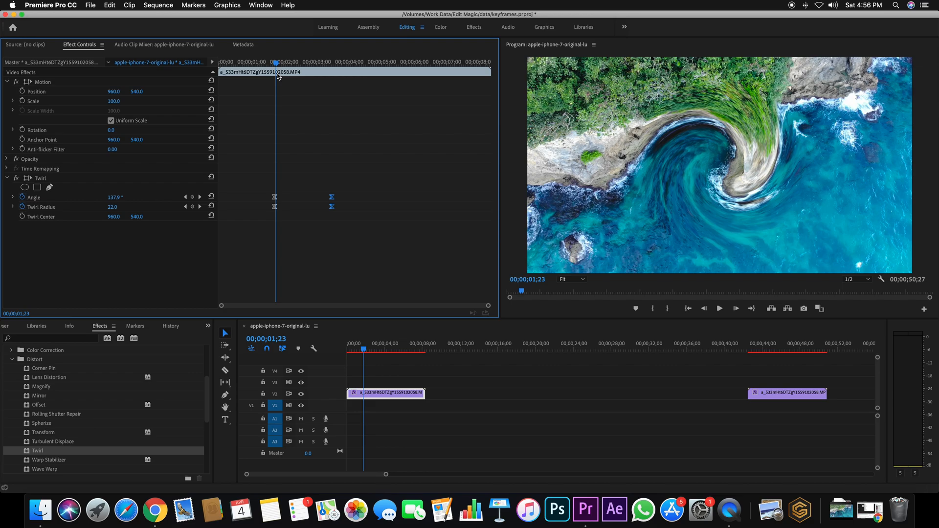
key(super+z)
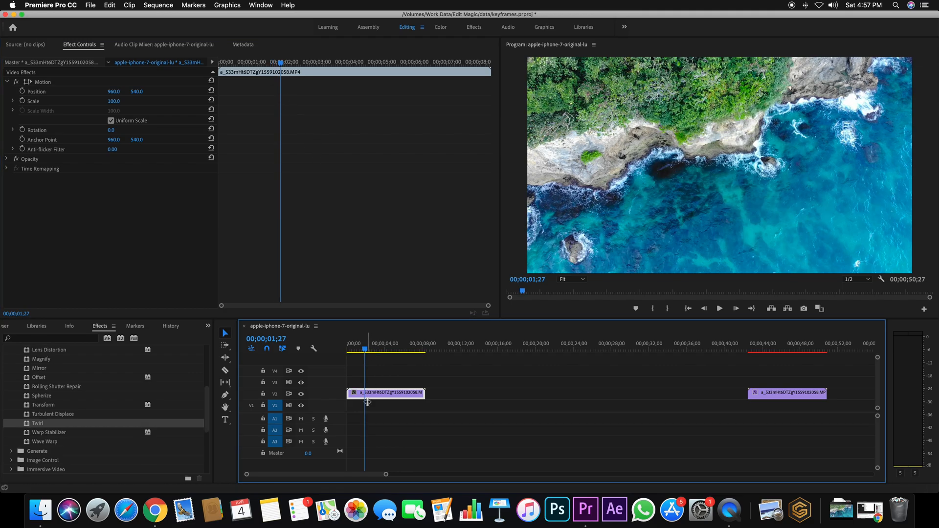
Step: Create a text layer reading GAME over the coastline image at the start of the sequence with the Type tool
click(362, 350)
drag(362, 351, 348, 351)
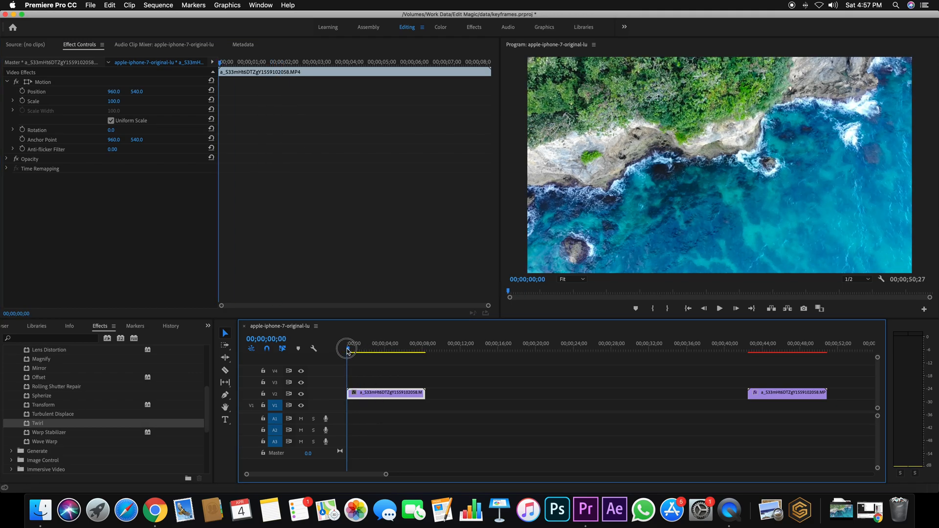
click(225, 420)
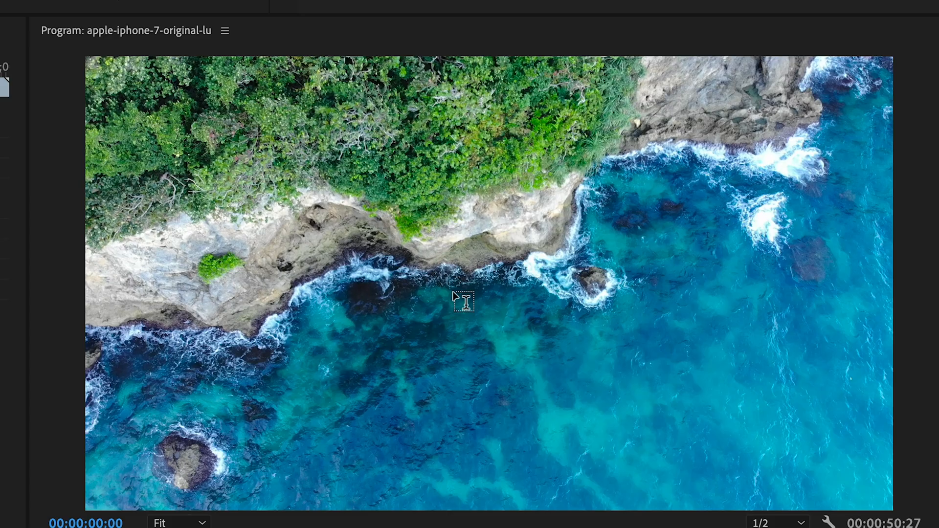
click(454, 291)
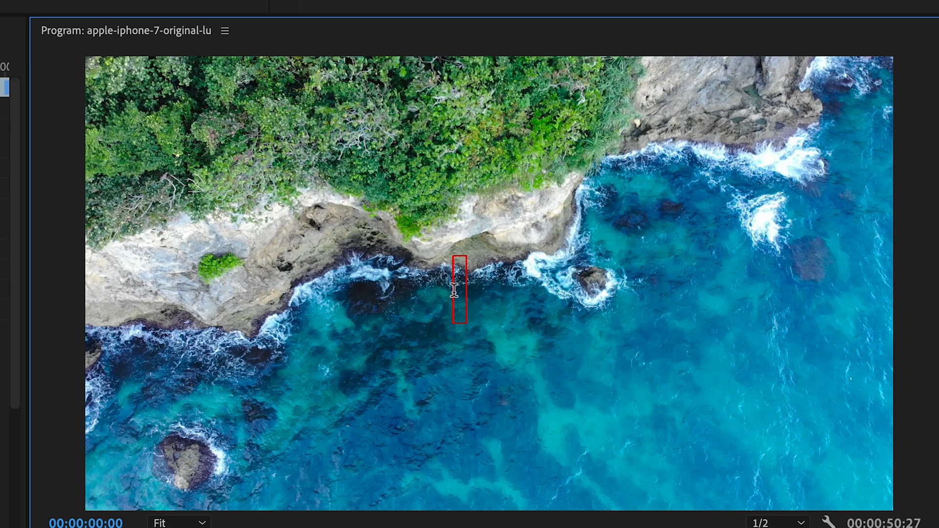
text(GAME)
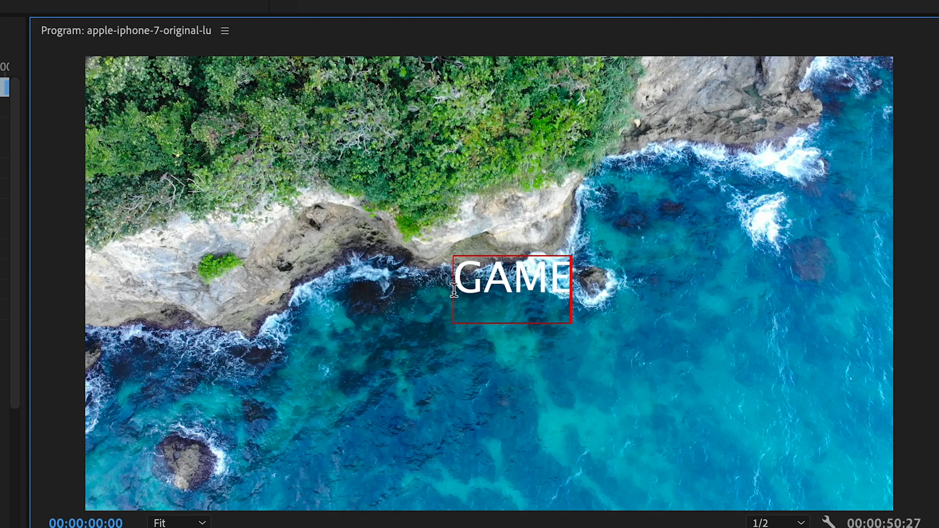
Step: Finish editing the GAME text and extend its graphic clip to the end of the coastline clip beneath it
click(539, 376)
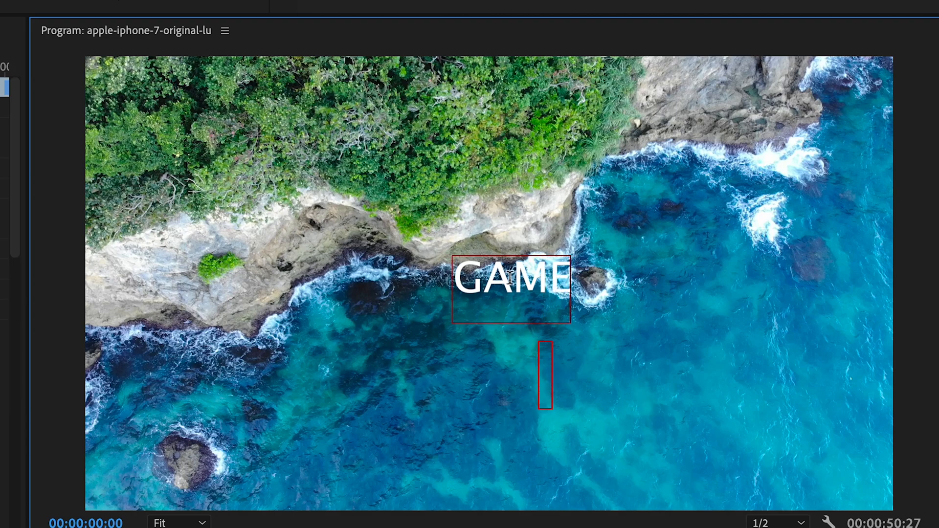
key(Escape)
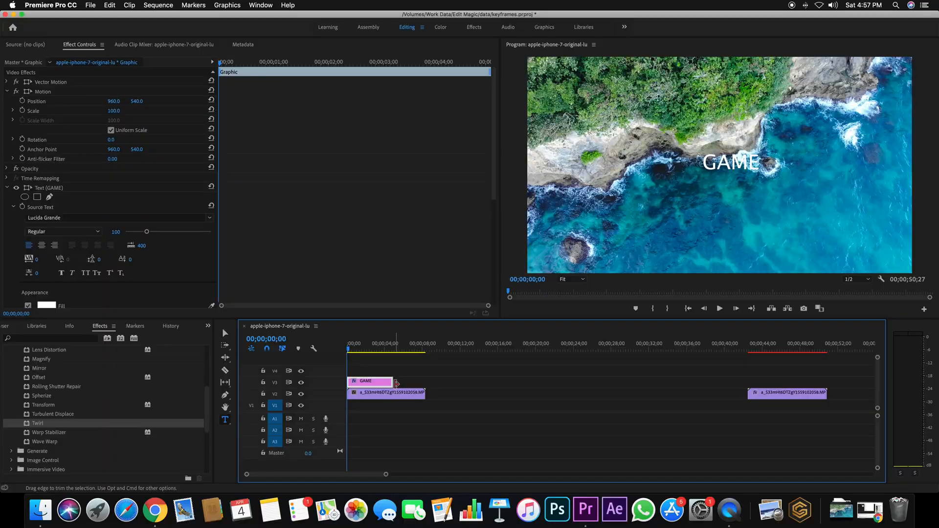
drag(394, 382, 425, 383)
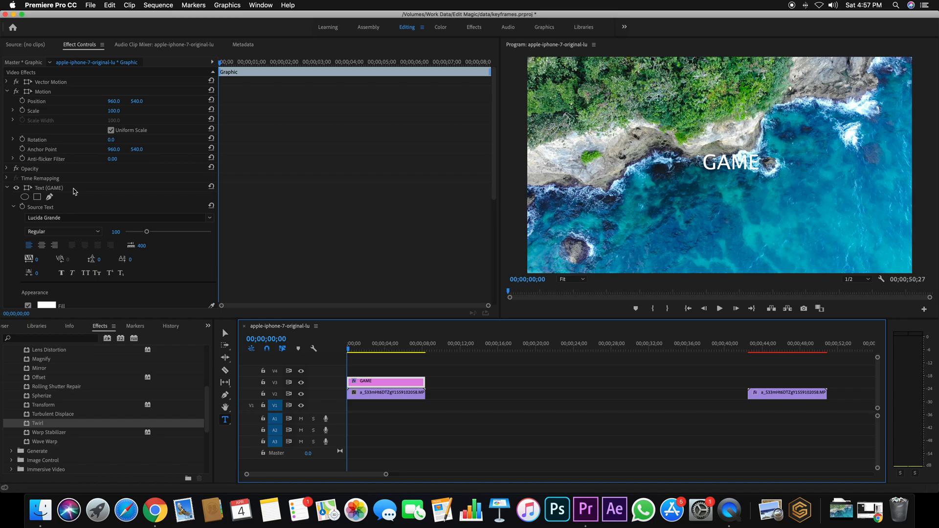
Step: Enlarge the GAME text to font size 355 and move it to about the middle of the frame
drag(150, 235, 203, 238)
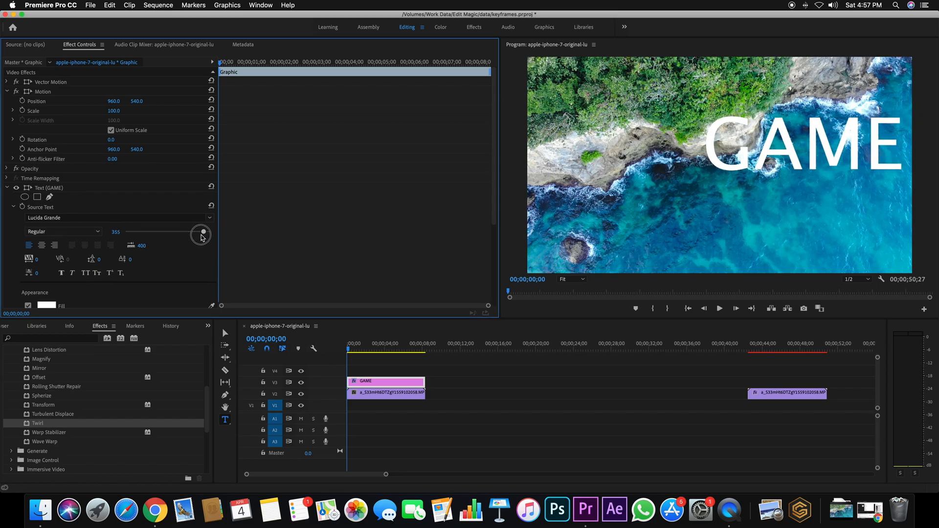
click(225, 333)
drag(825, 138, 747, 155)
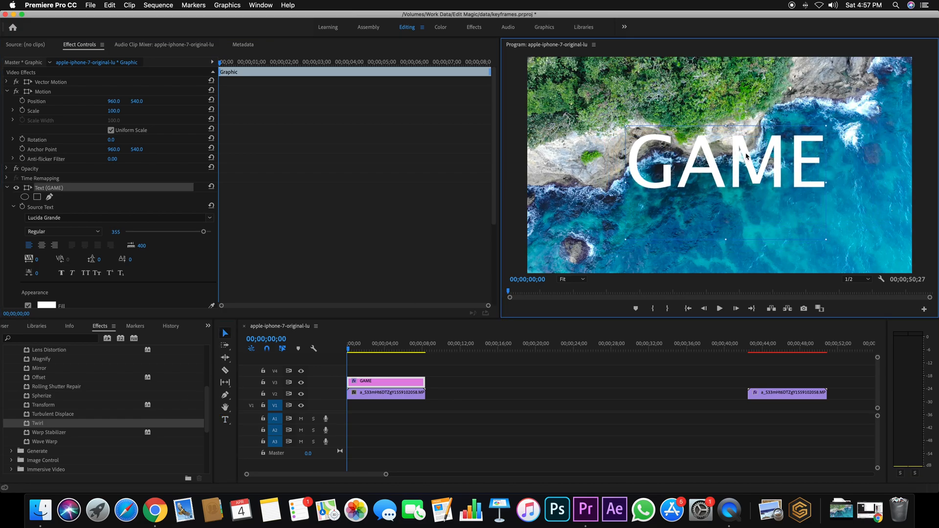
Step: Change the GAME text's fill to dark red 921E1E, and reselect the graphic clip
scroll(145, 294, down, 3)
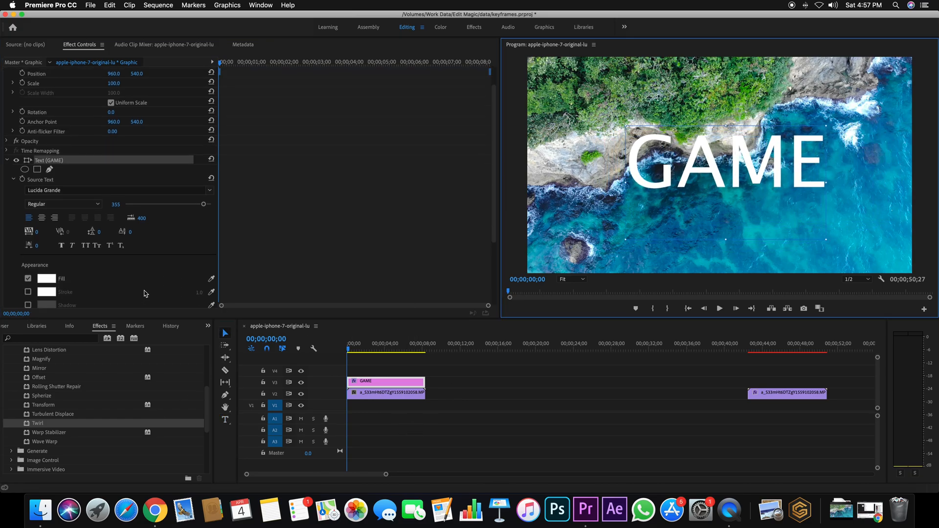
click(46, 279)
click(456, 186)
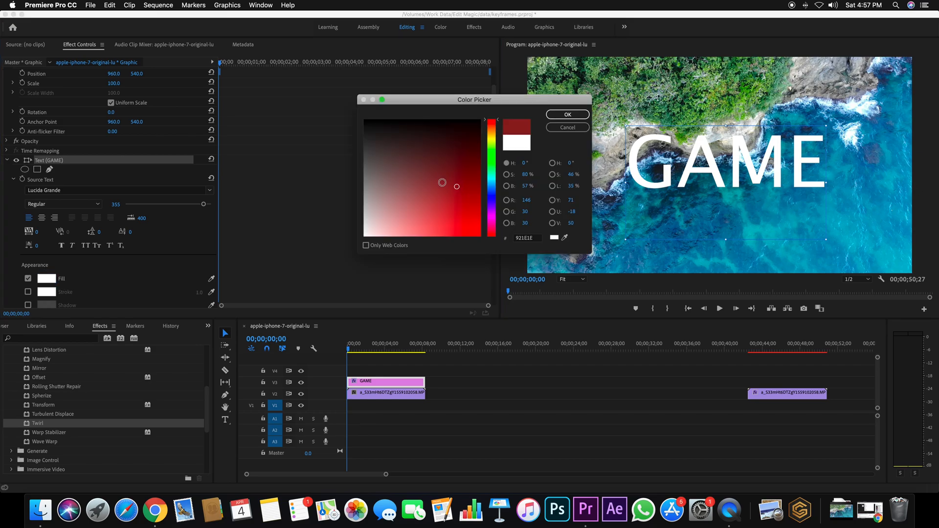
click(568, 115)
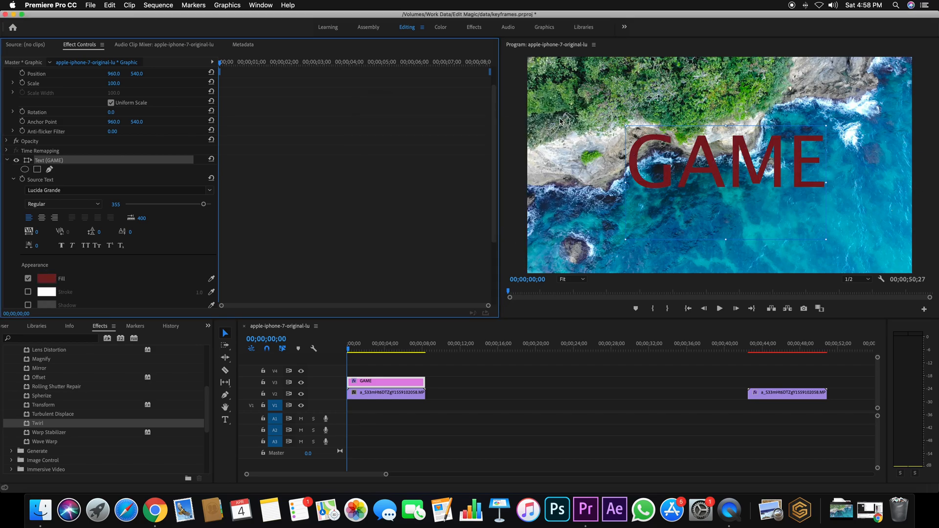
click(497, 384)
click(376, 383)
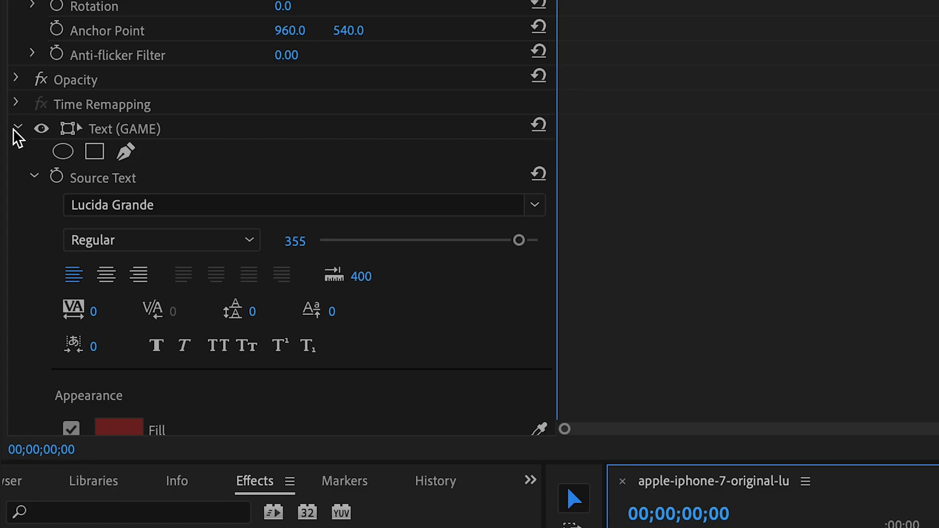
Step: Add a 4-point polygon mask to the GAME text layer
click(16, 129)
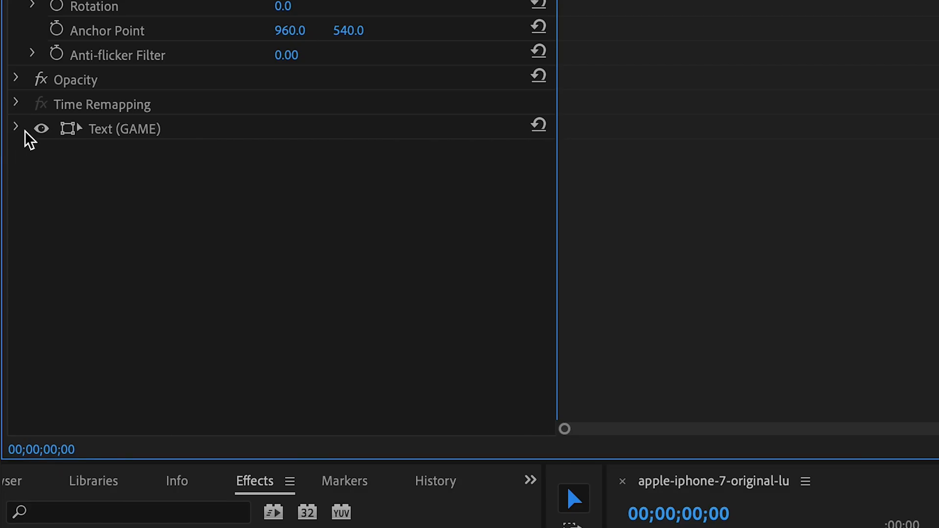
click(181, 131)
click(16, 129)
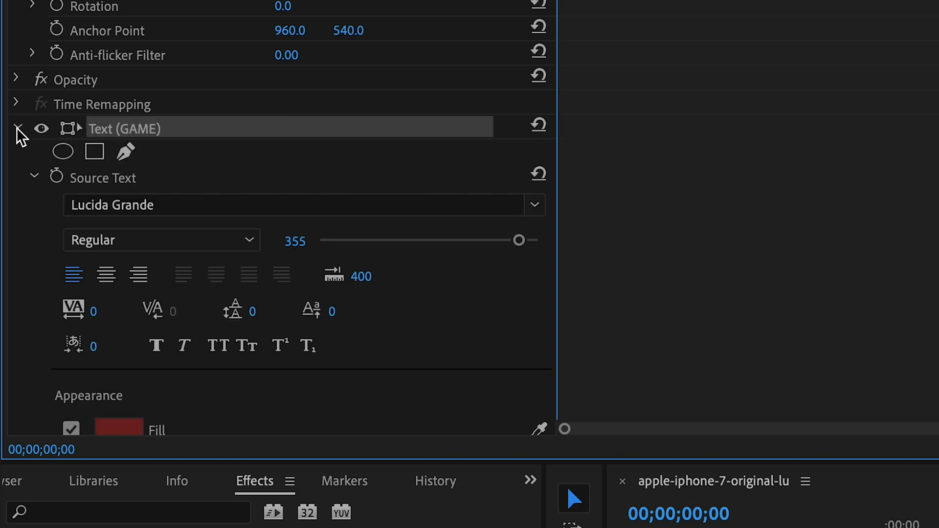
click(95, 152)
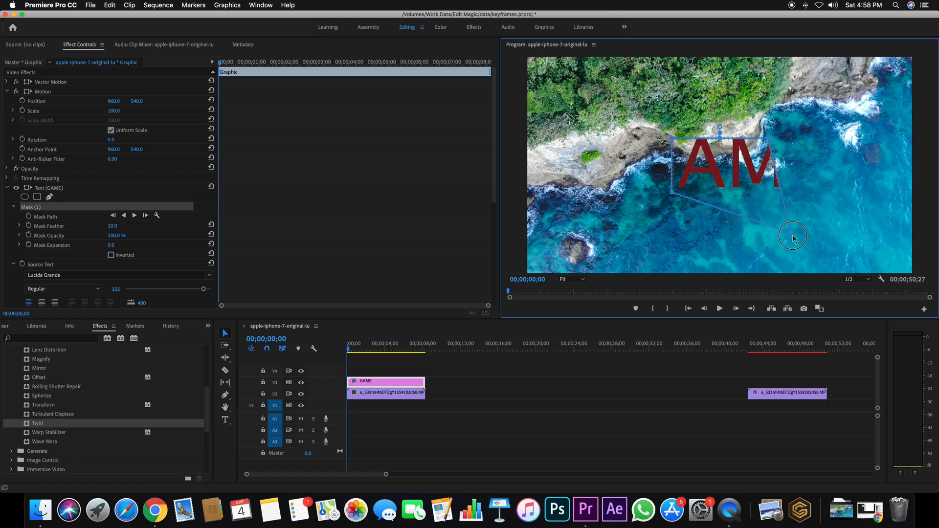
Step: Reshape and reposition the four-point mask so that it encloses the whole word GAME with a margin around it
drag(767, 132, 845, 91)
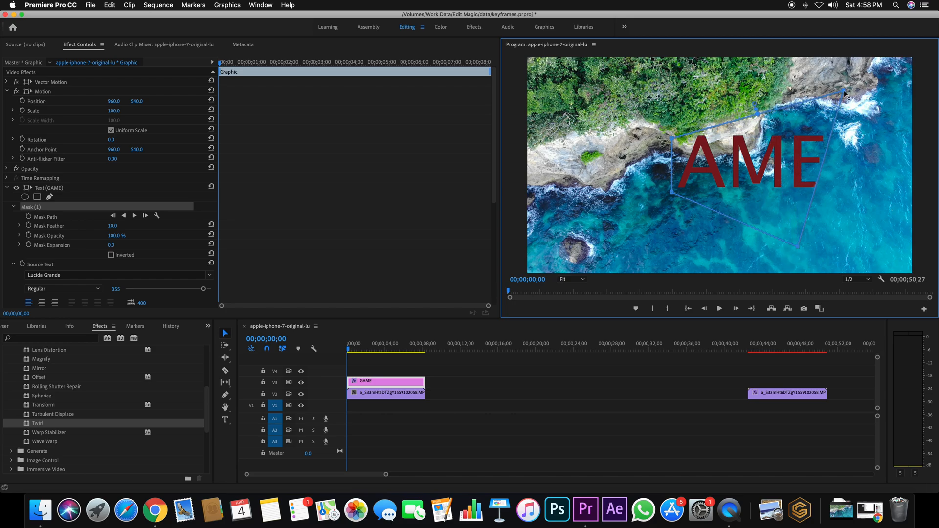
drag(673, 139, 673, 92)
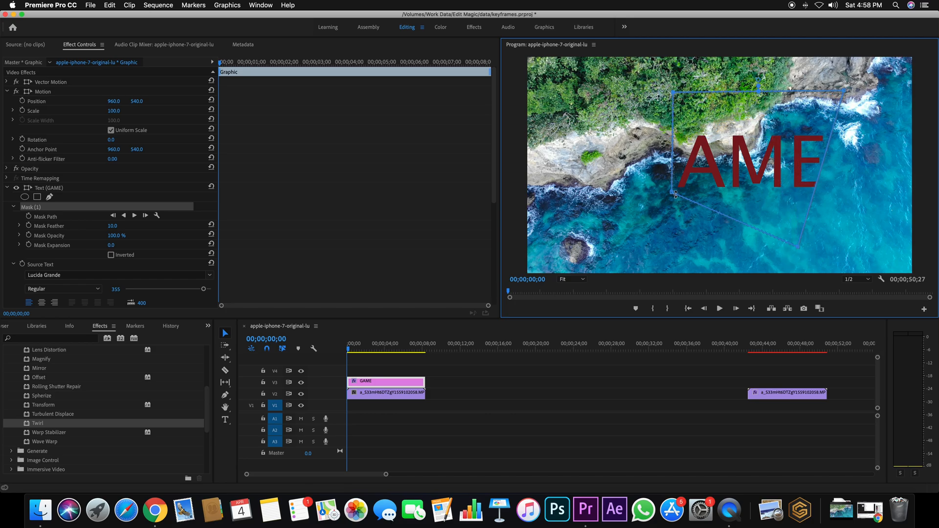
drag(671, 195, 664, 255)
drag(796, 251, 932, 267)
drag(844, 91, 934, 101)
drag(834, 175, 743, 163)
drag(847, 258, 850, 239)
drag(631, 172, 656, 174)
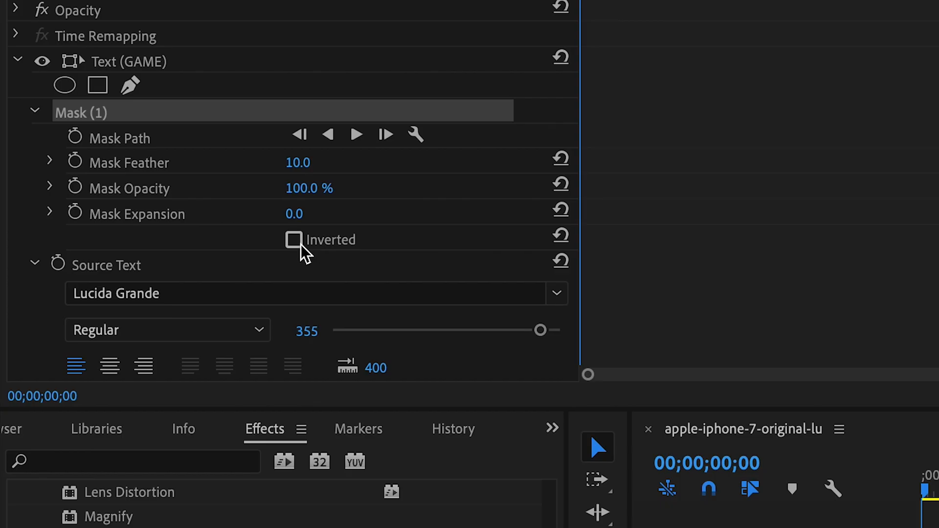
Step: Invert the text mask, shift it slightly, and set a first Mask Path keyframe at the start of the sequence
click(112, 256)
drag(673, 220, 653, 217)
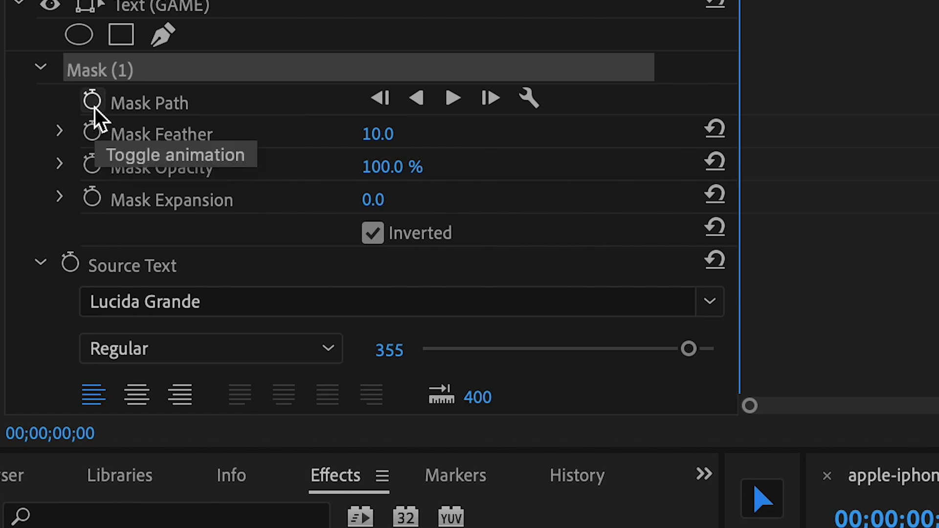
click(95, 108)
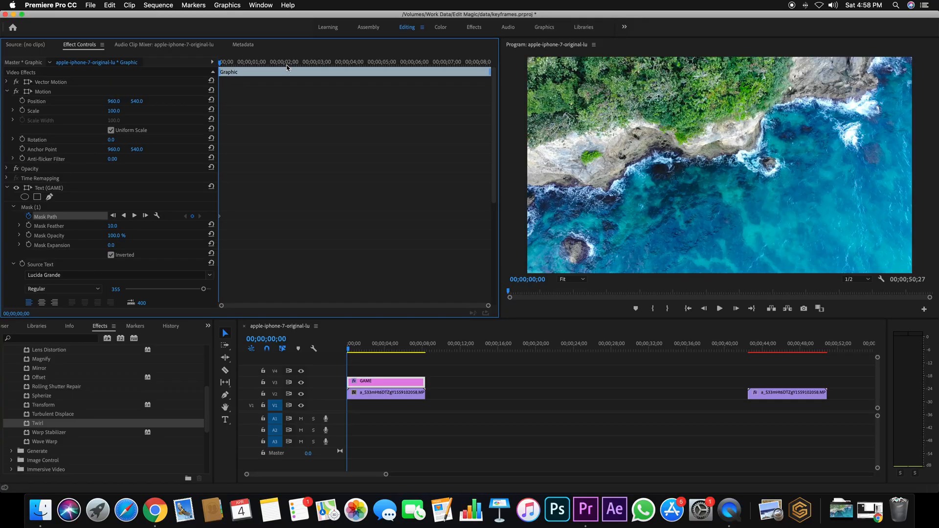
Step: Add a second Mask Path keyframe at 00;00;01;17 by moving the mask horizontally until it clears the E of GAME
click(287, 66)
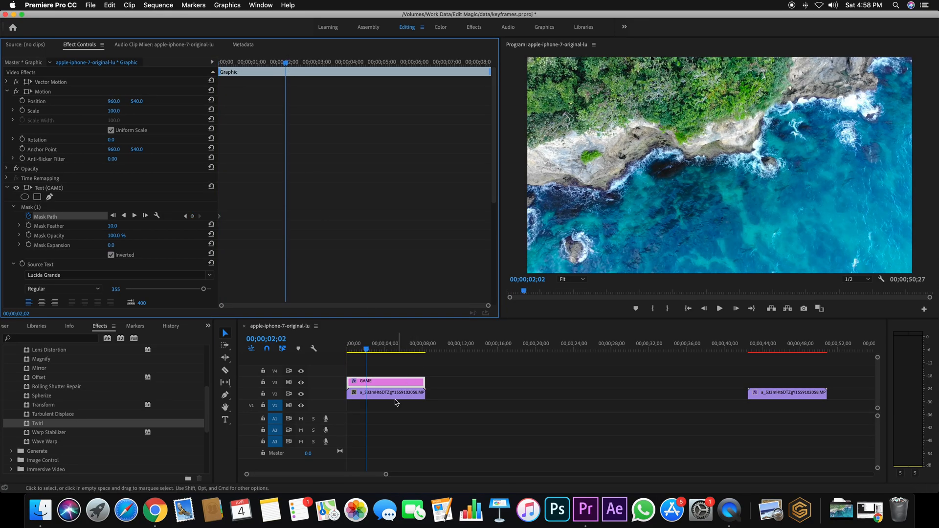
click(362, 348)
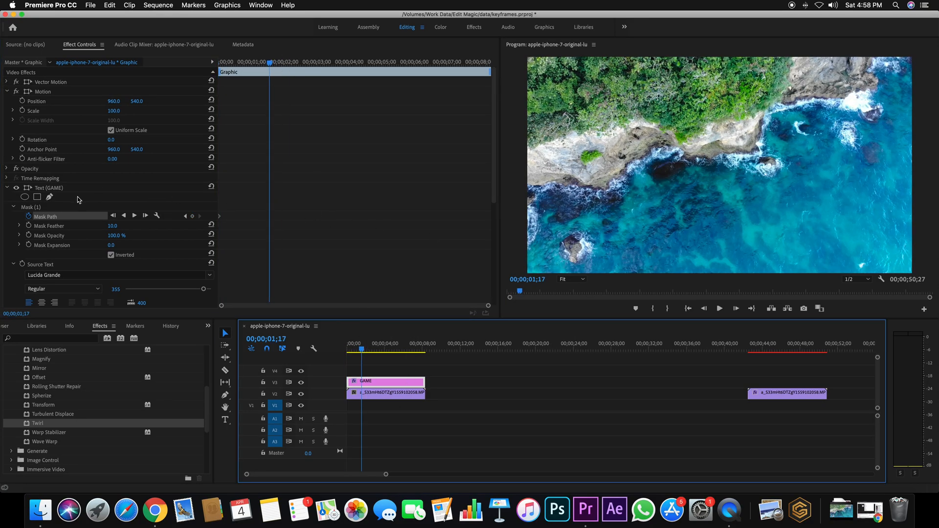
click(54, 209)
drag(690, 193, 898, 209)
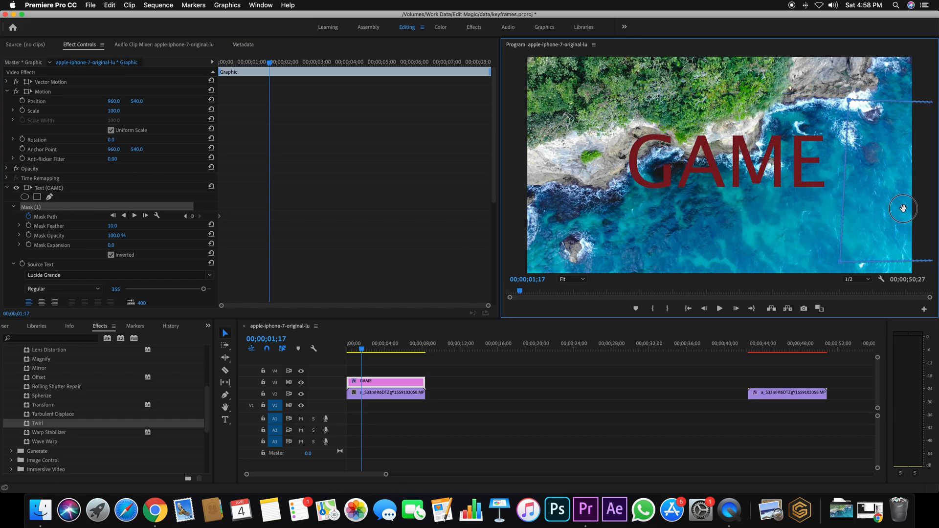
Step: Scrub back through the mask reveal and play it to preview the GAME text animation
drag(374, 352, 343, 348)
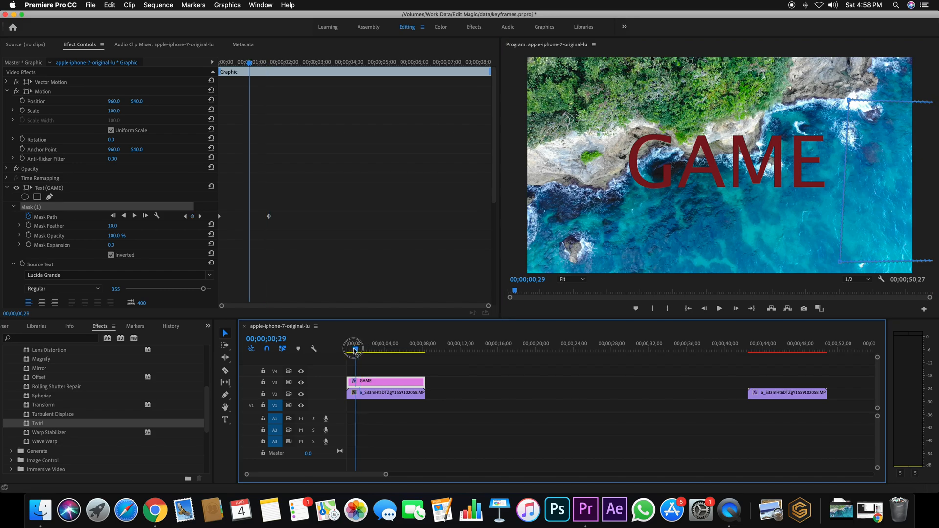
key(space)
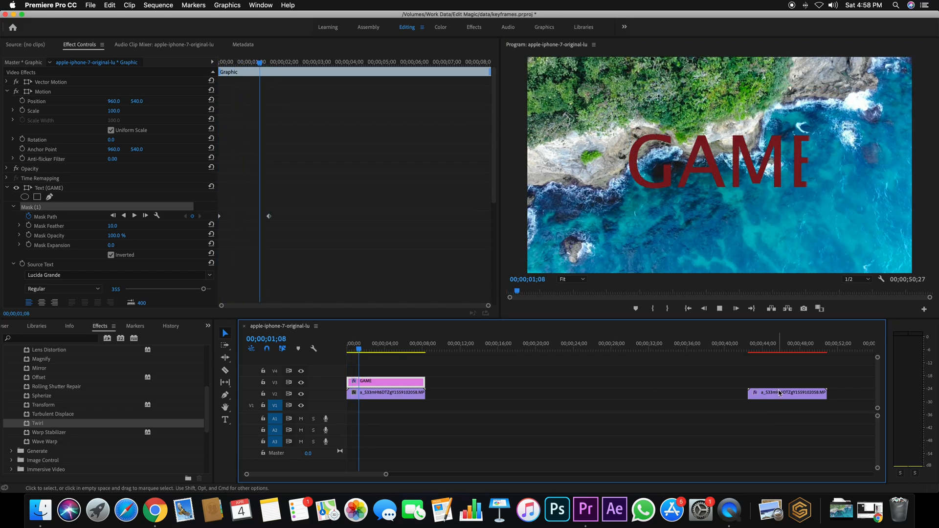
key(space)
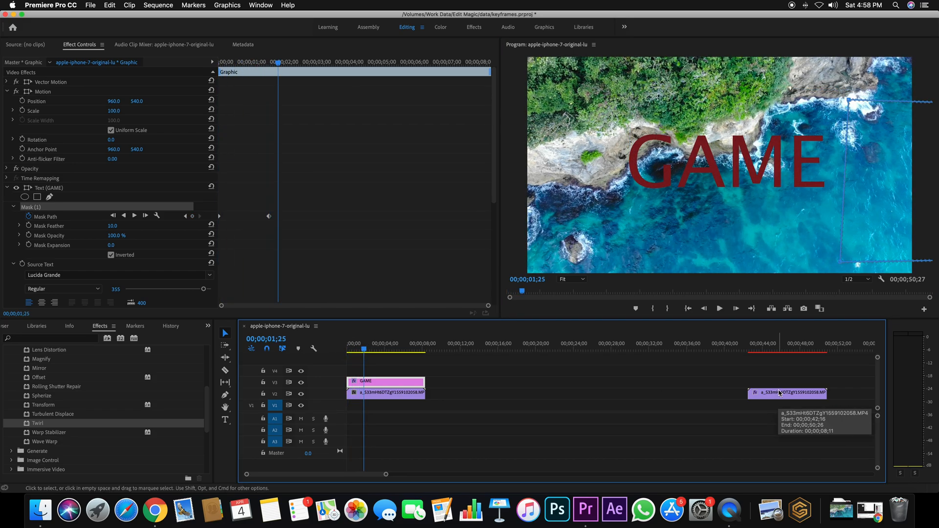
Step: Copy the first Mask Path keyframe and paste it at 00;00;03;08 to hide the GAME text again
click(896, 206)
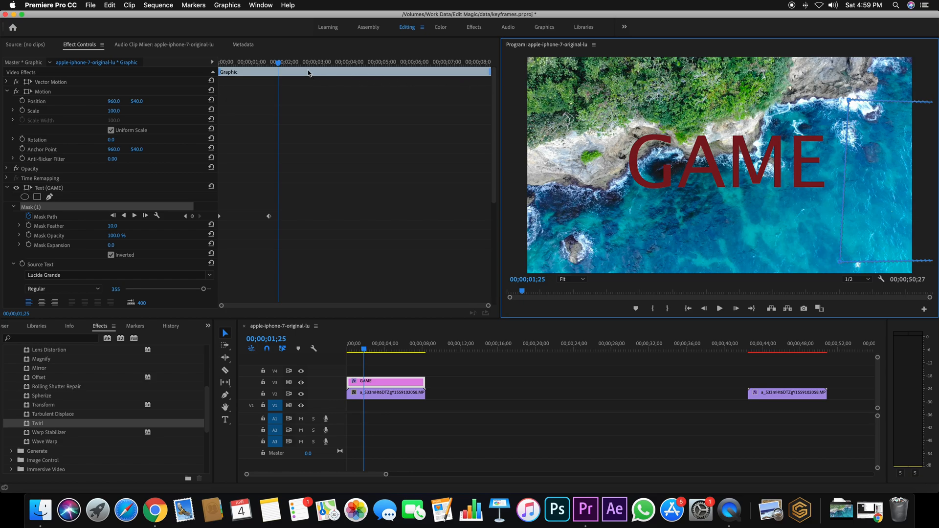
drag(278, 64, 325, 64)
click(215, 221)
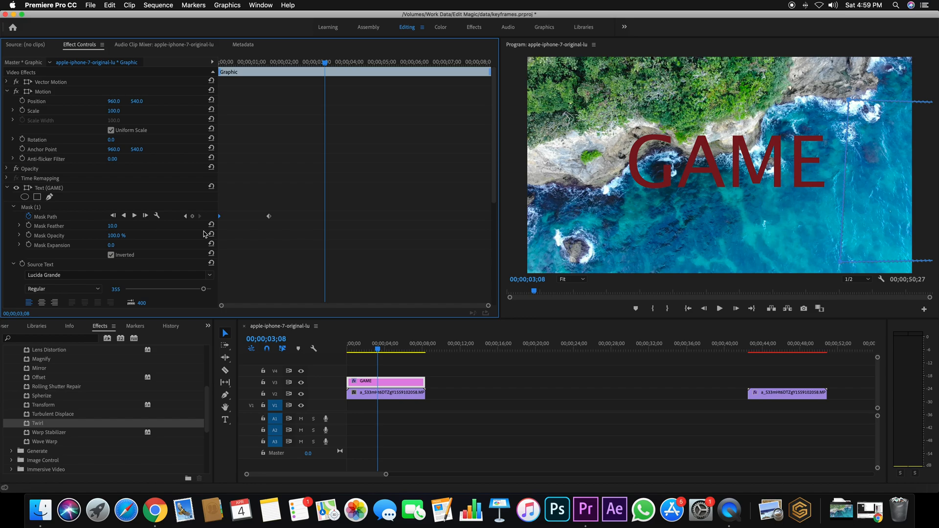
key(super+v)
Step: Play the full mask reveal and hide animation from the sequence start, and reselect the GAME clip
drag(326, 64, 169, 64)
click(509, 404)
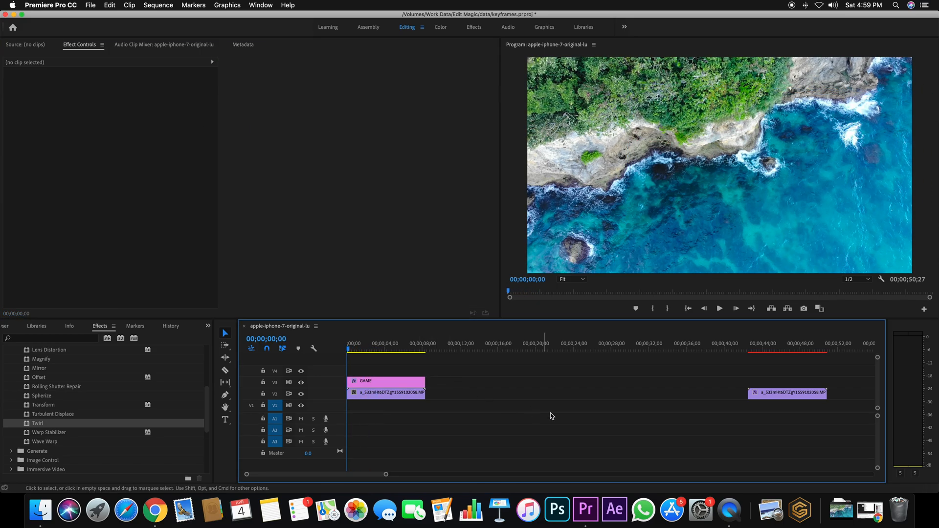
key(space)
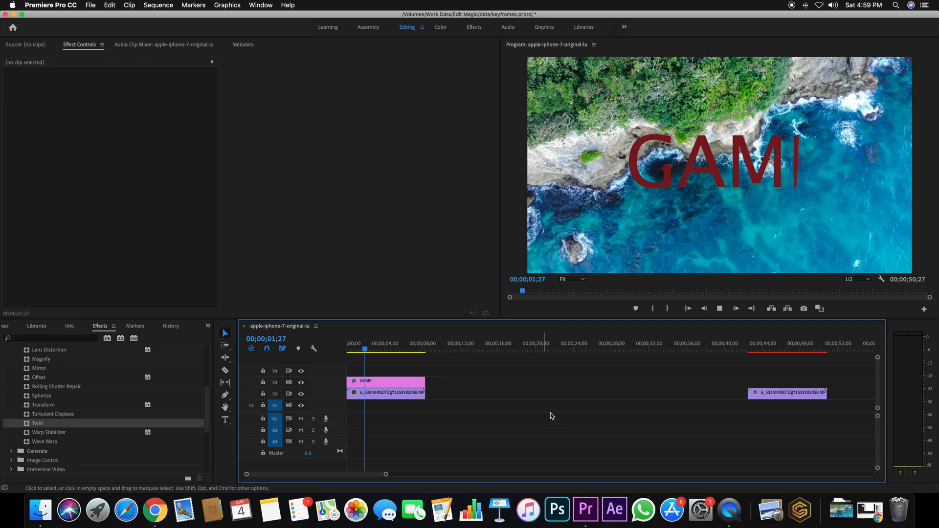
key(space)
click(388, 386)
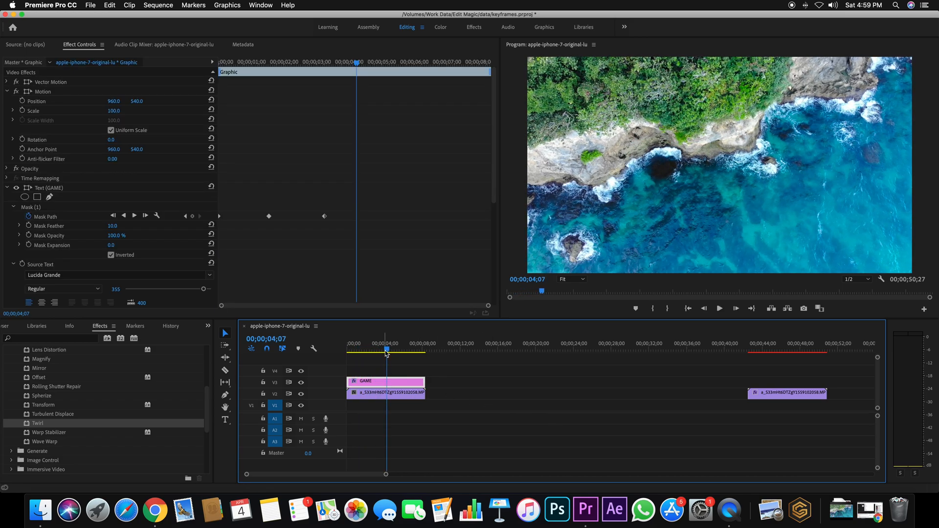